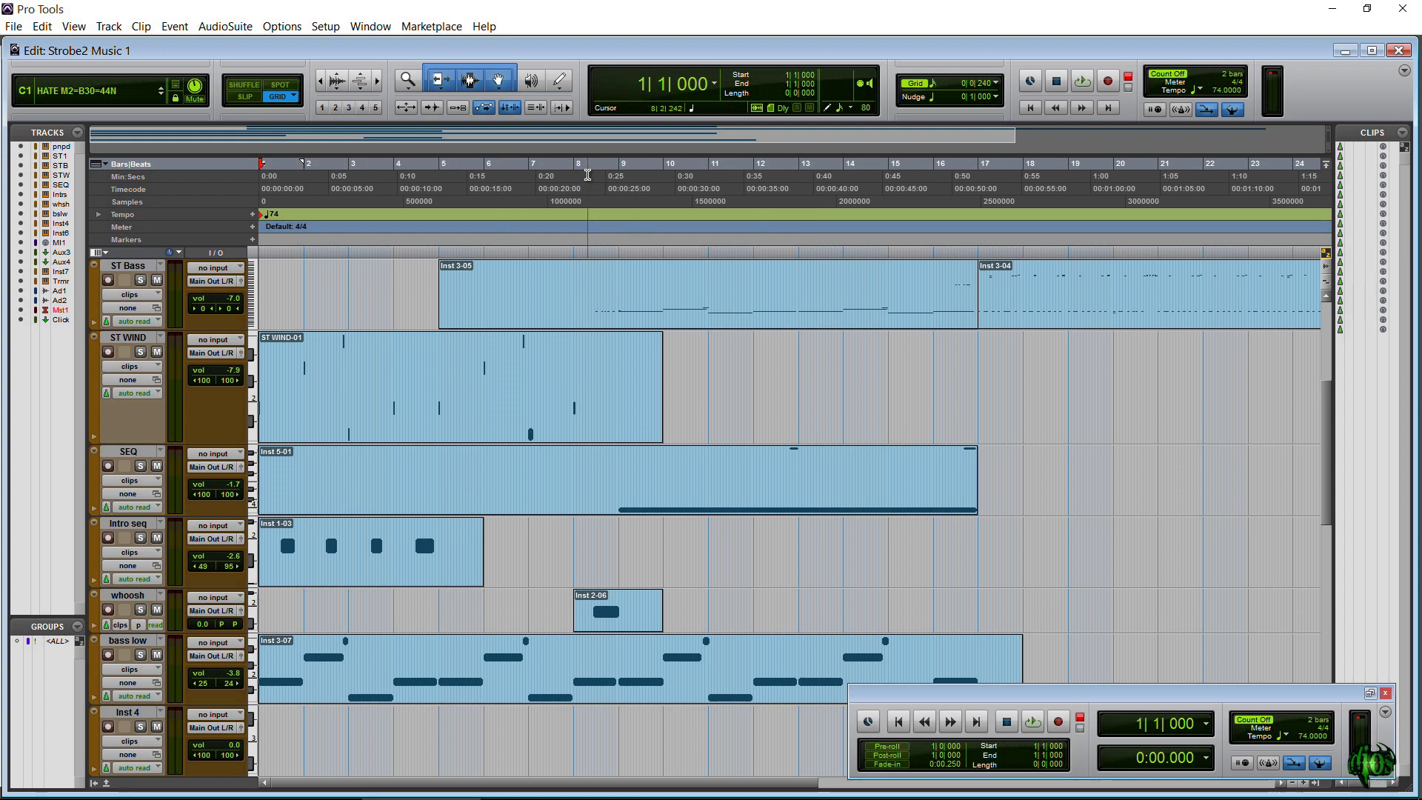
- Check the Mix window, return to the Edit window, and play the session from bar 8
{"action": "key", "text": "ctrl+equal"}
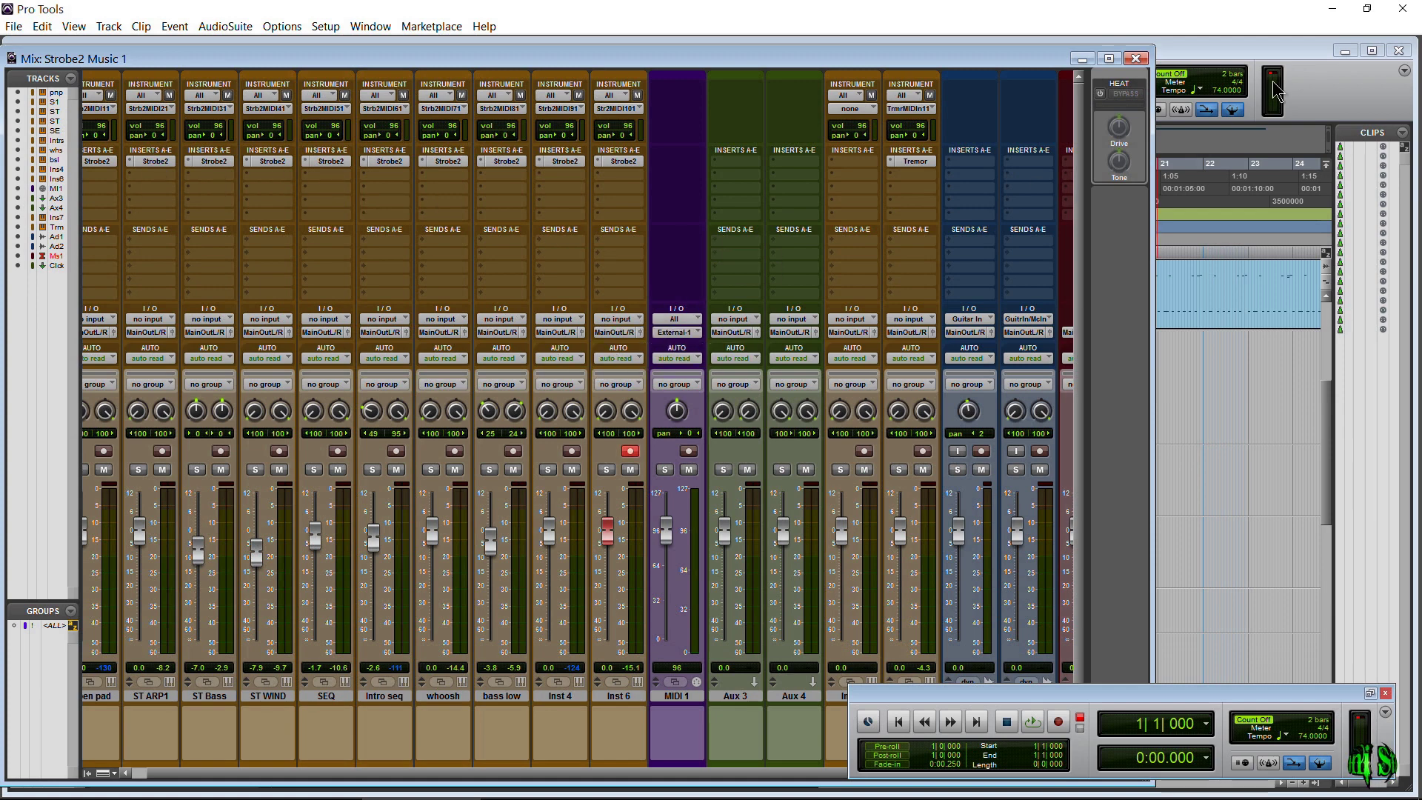
{"action": "key", "text": "ctrl+equal"}
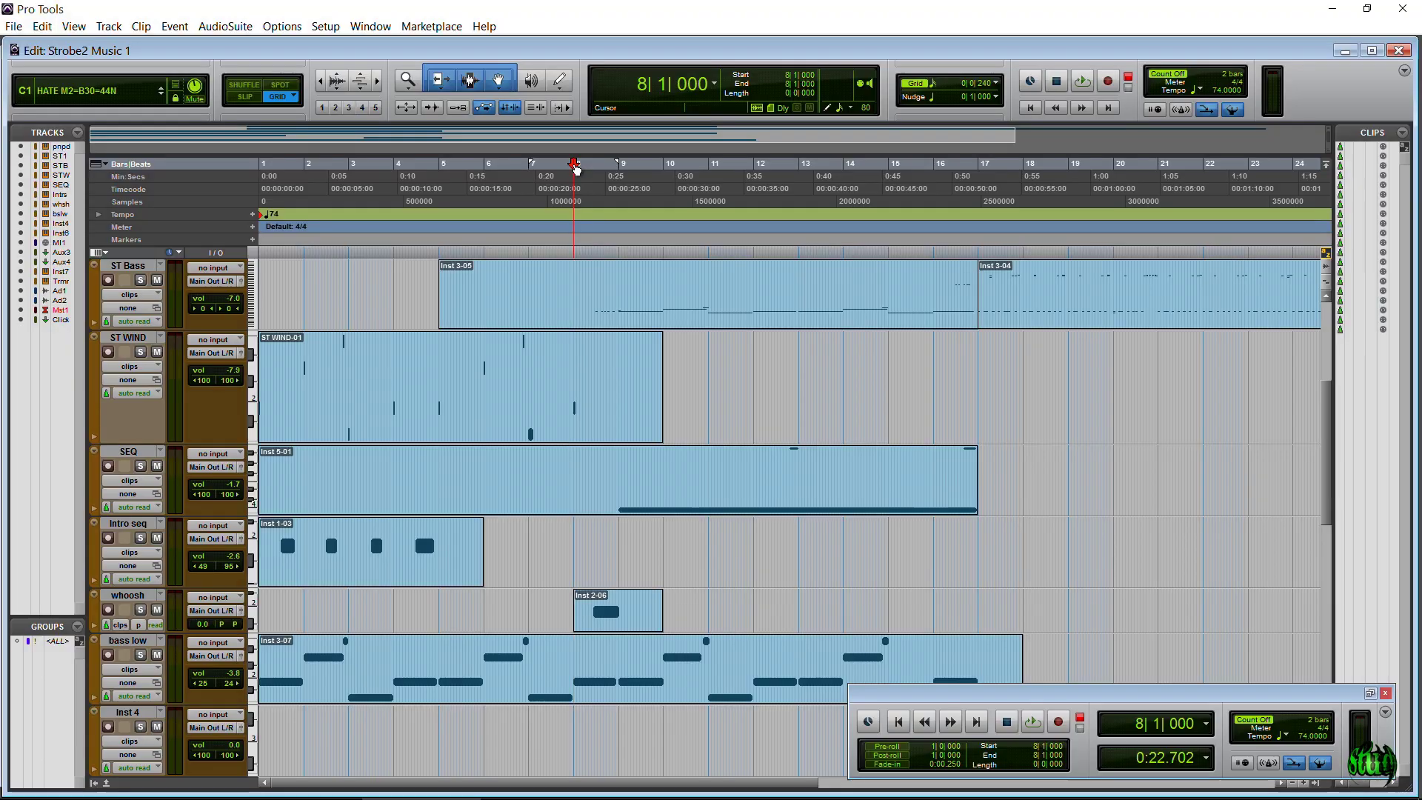
{"action": "key", "text": "space"}
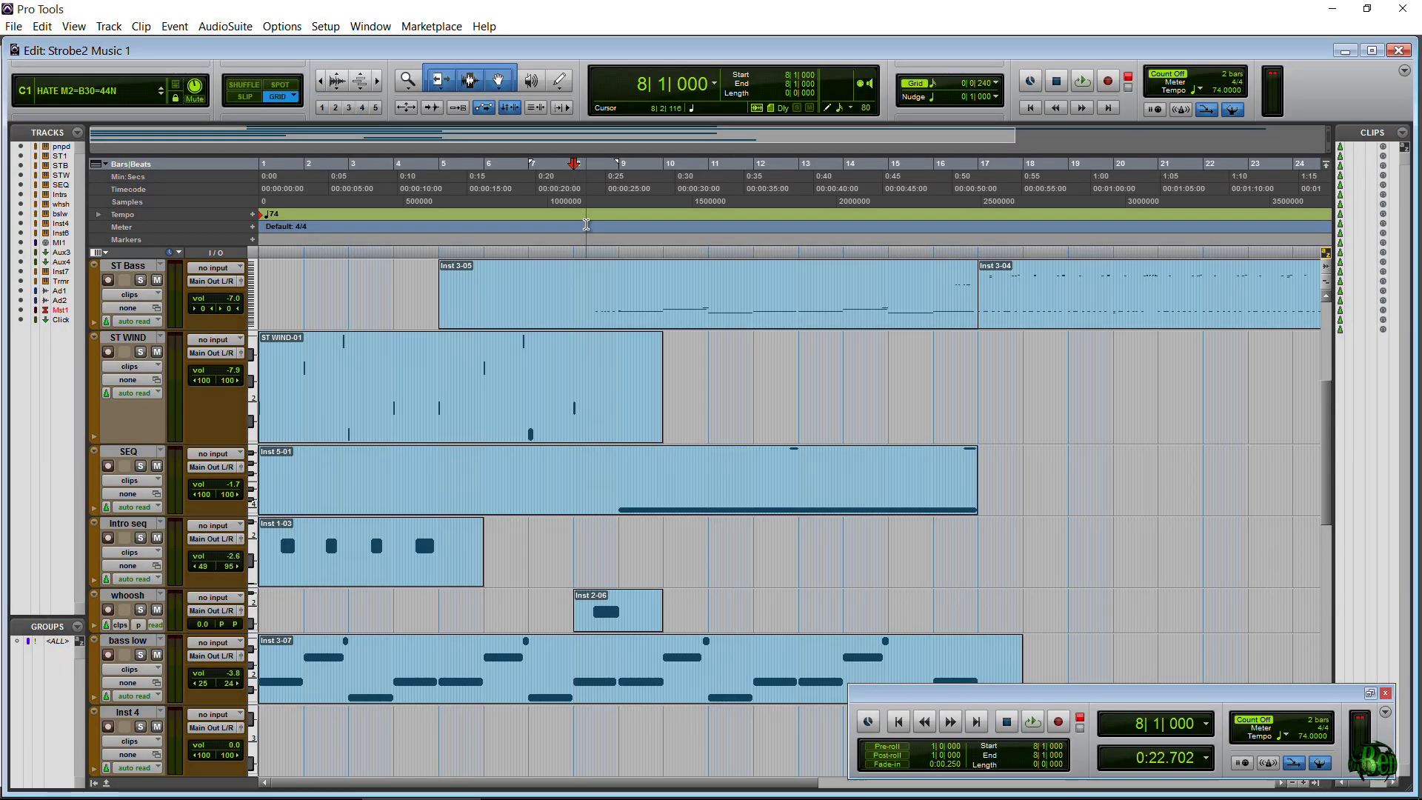
{"action": "key", "text": "ctrl+equal"}
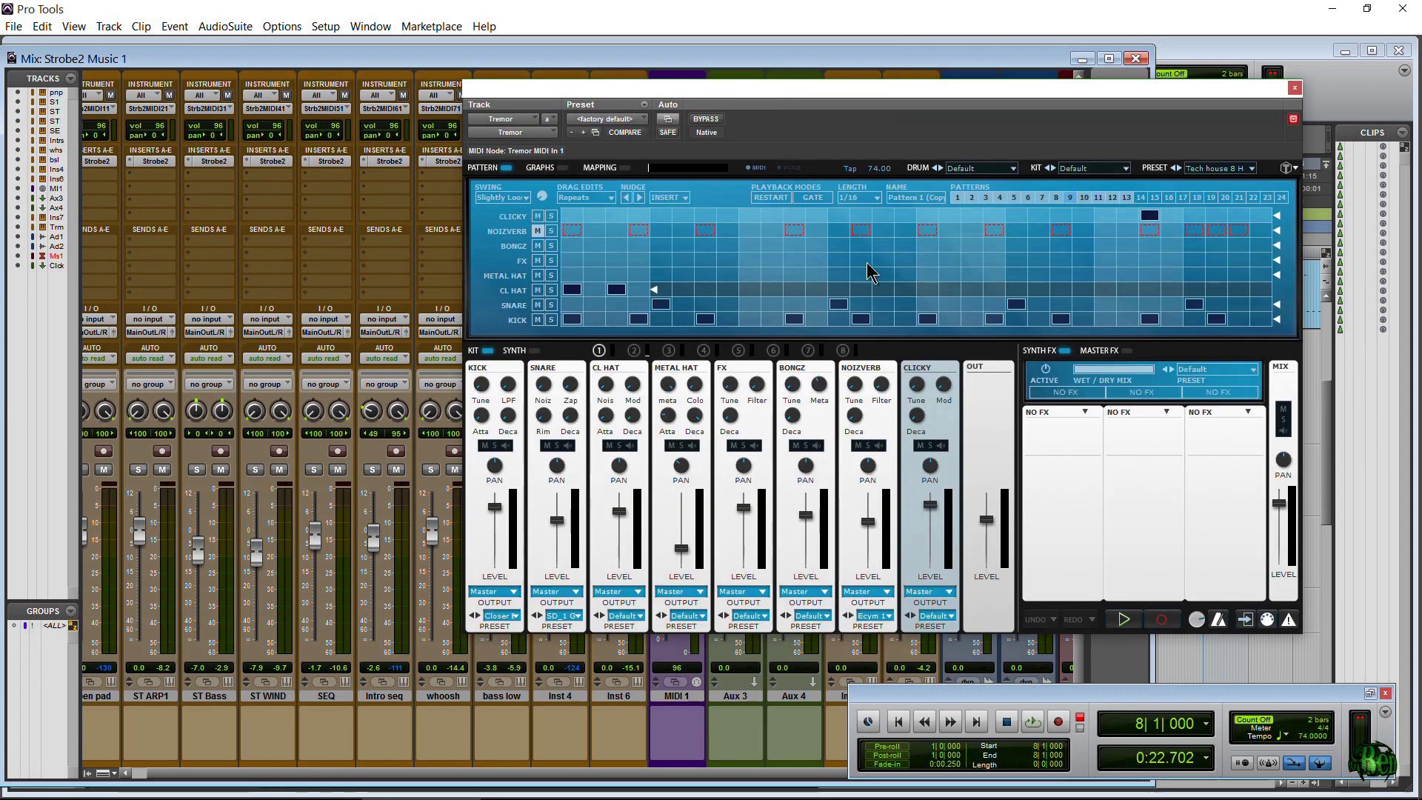
{"action": "left_click", "coordinate": [1295, 89]}
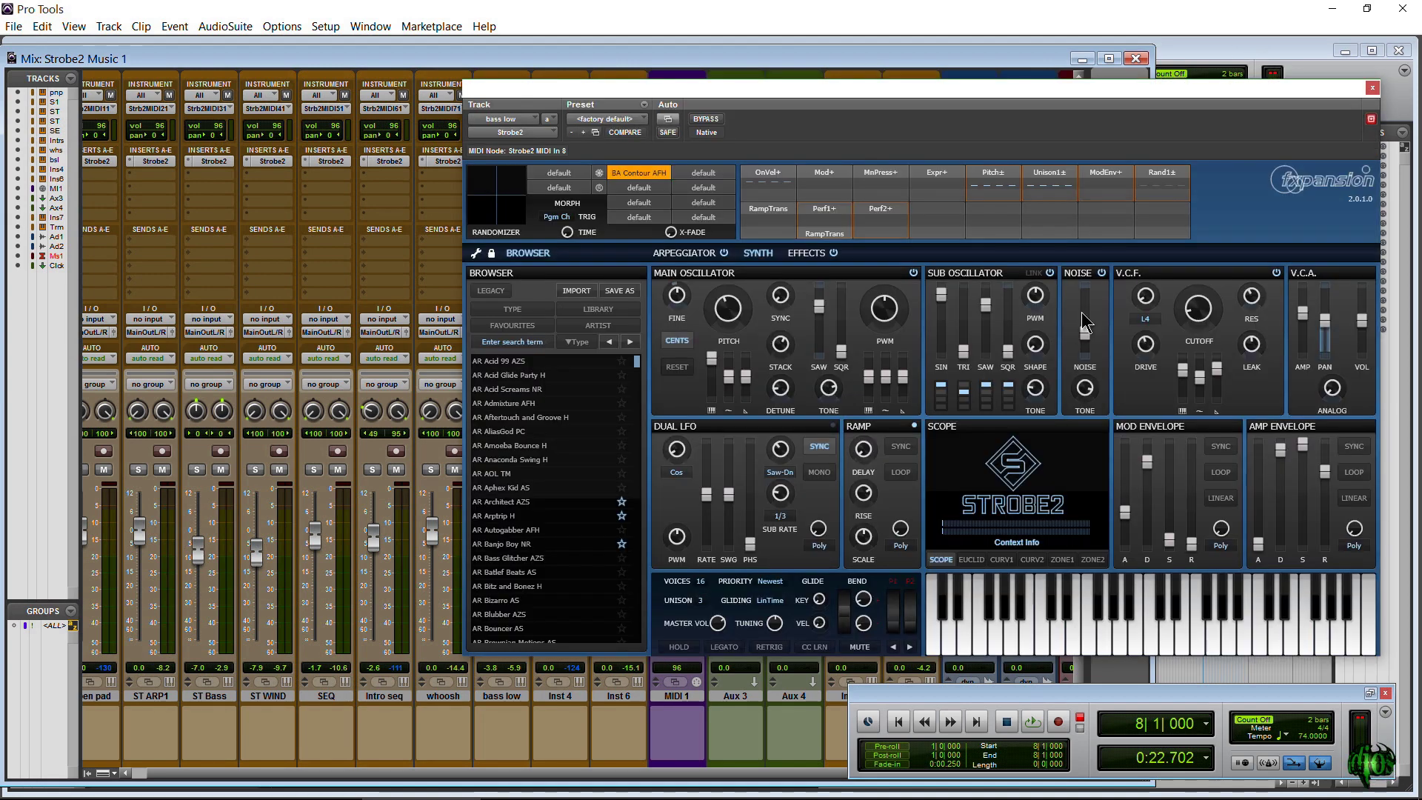
{"action": "left_click", "coordinate": [1371, 88]}
{"action": "left_click", "coordinate": [1166, 54]}
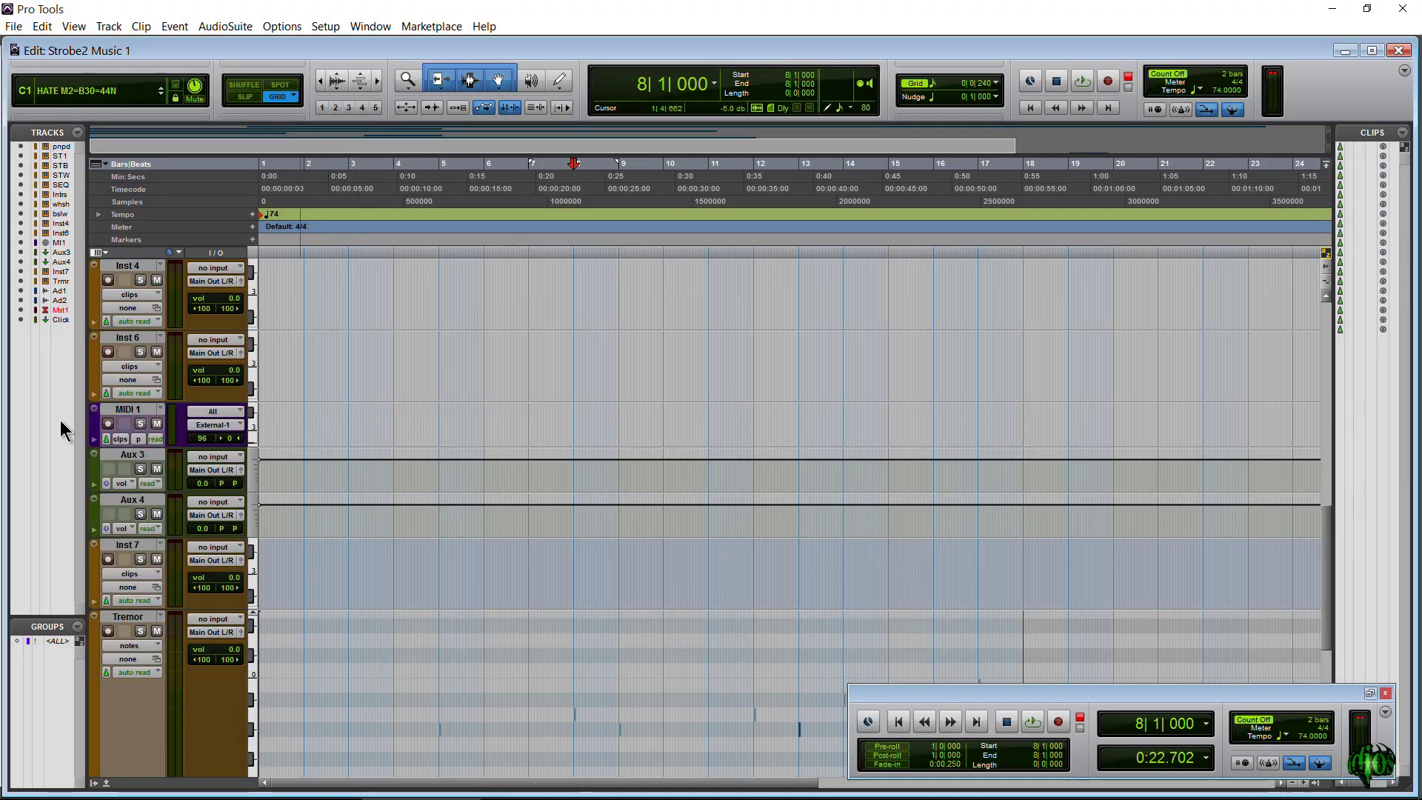
- Play the session through again and bring the counter back to 1|1|000
{"action": "scroll", "coordinate": [603, 404], "scroll_direction": "up", "scroll_amount": 7}
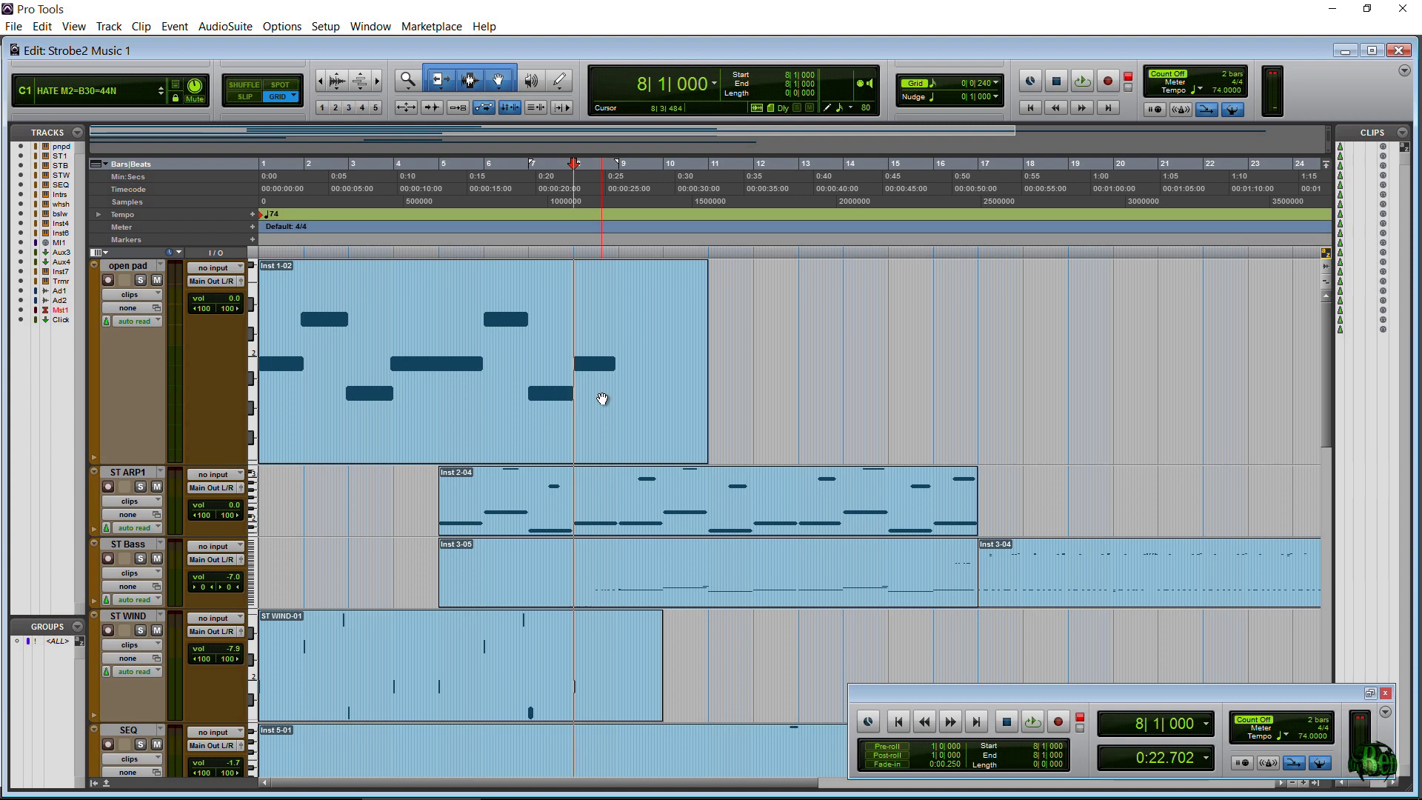
{"action": "key", "text": "space"}
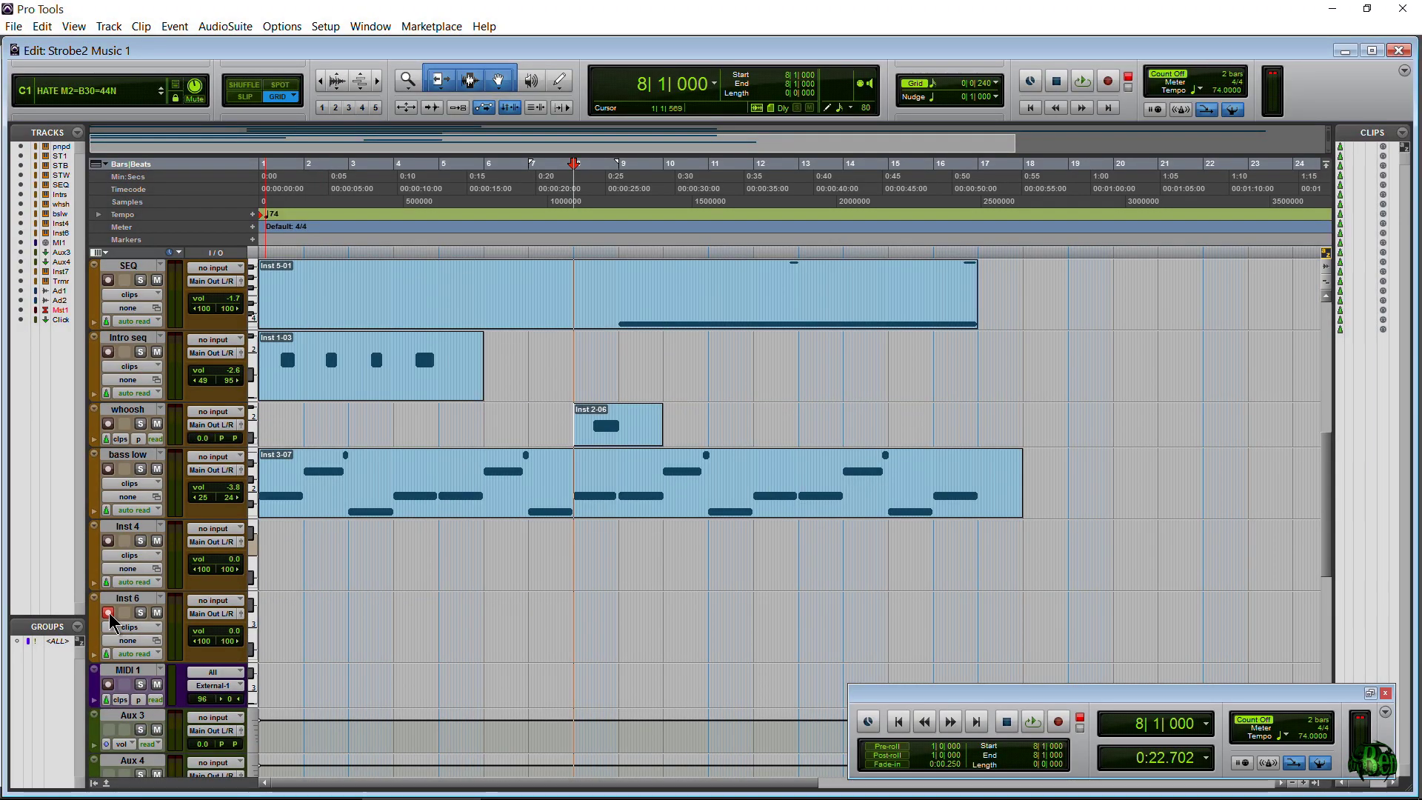
{"action": "scroll", "coordinate": [645, 533], "scroll_direction": "up", "scroll_amount": 5}
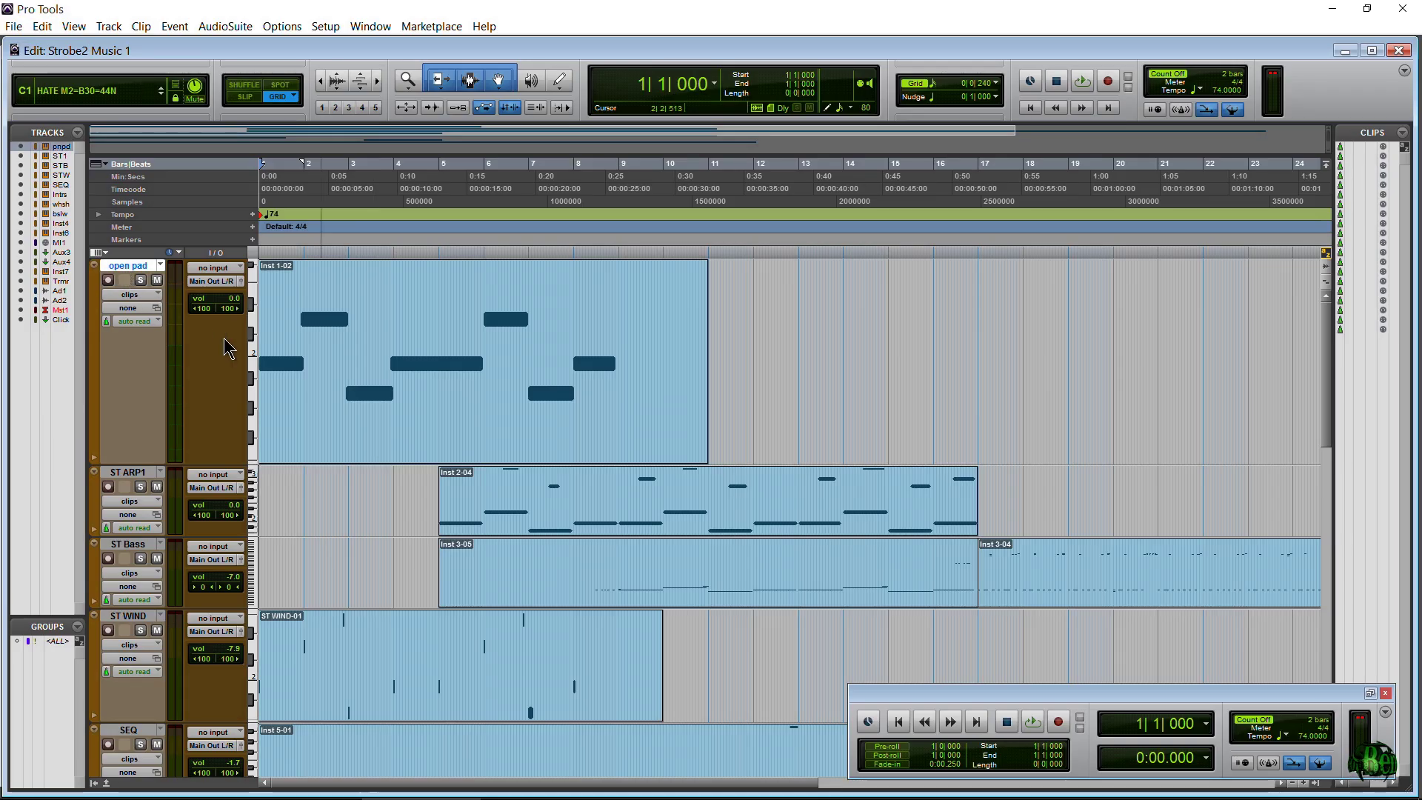
{"action": "left_click", "coordinate": [108, 25]}
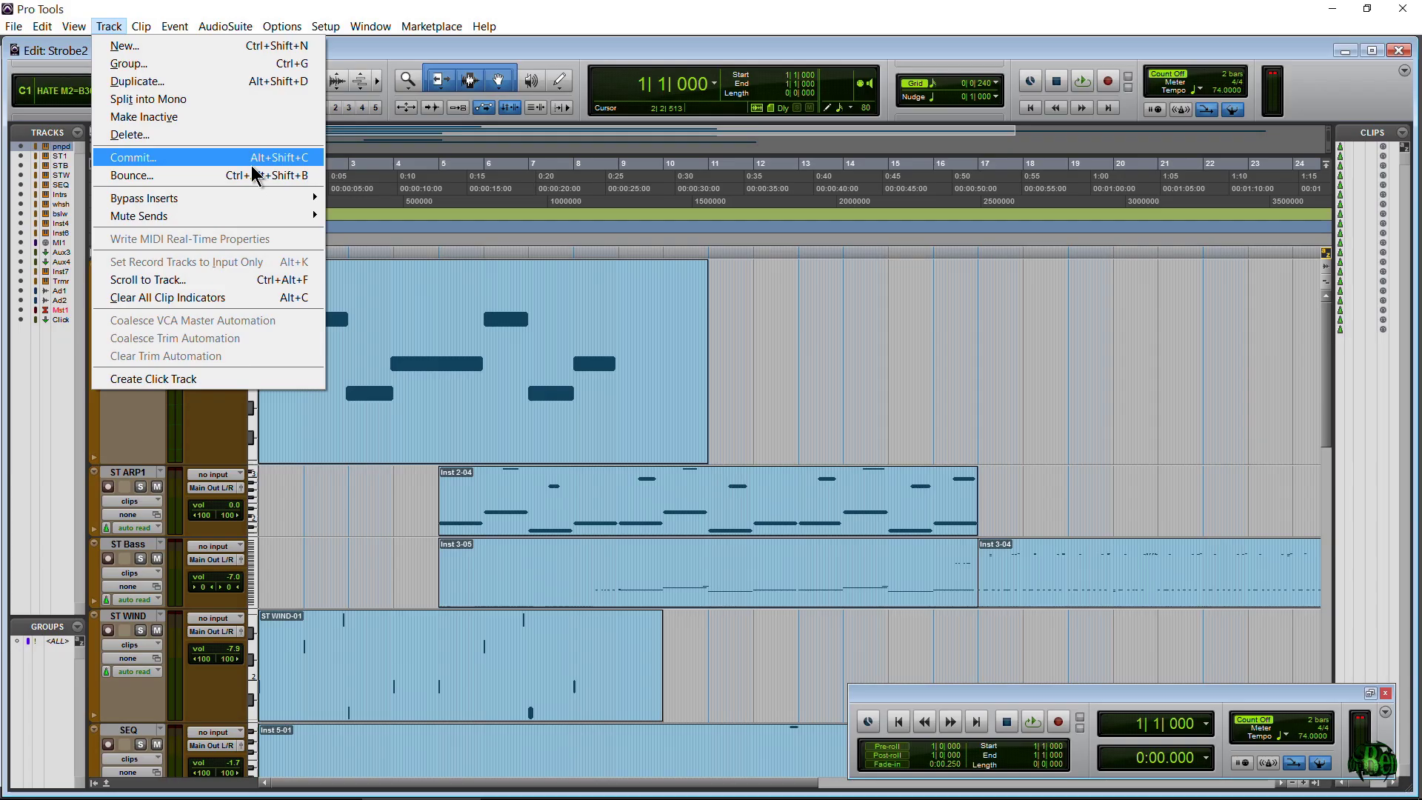
{"action": "left_click", "coordinate": [111, 29]}
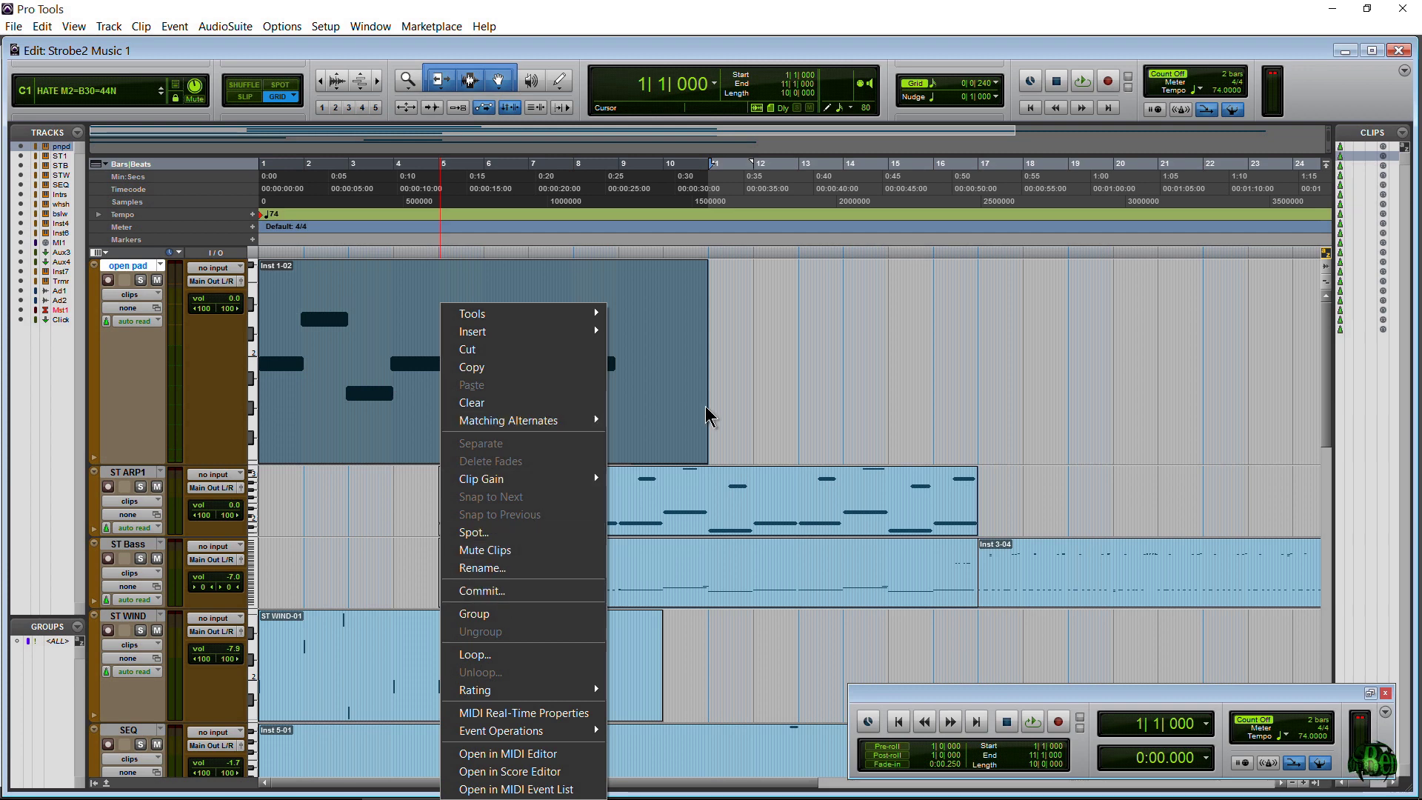
{"action": "key", "text": "Escape"}
{"action": "scroll", "coordinate": [450, 387], "scroll_direction": "down", "scroll_amount": 3}
{"action": "scroll", "coordinate": [451, 386], "scroll_direction": "up", "scroll_amount": 3}
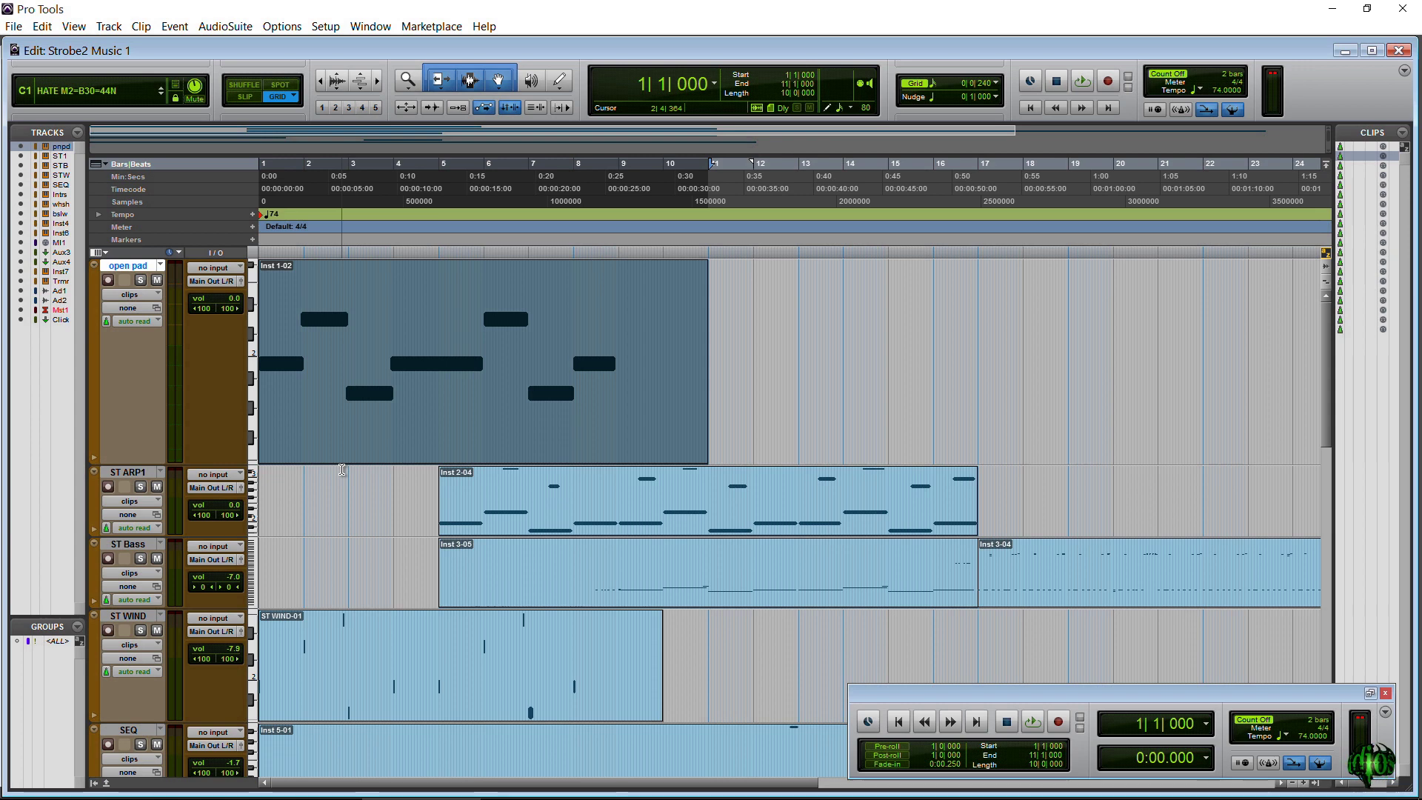
{"action": "scroll", "coordinate": [342, 469], "scroll_direction": "down", "scroll_amount": 5}
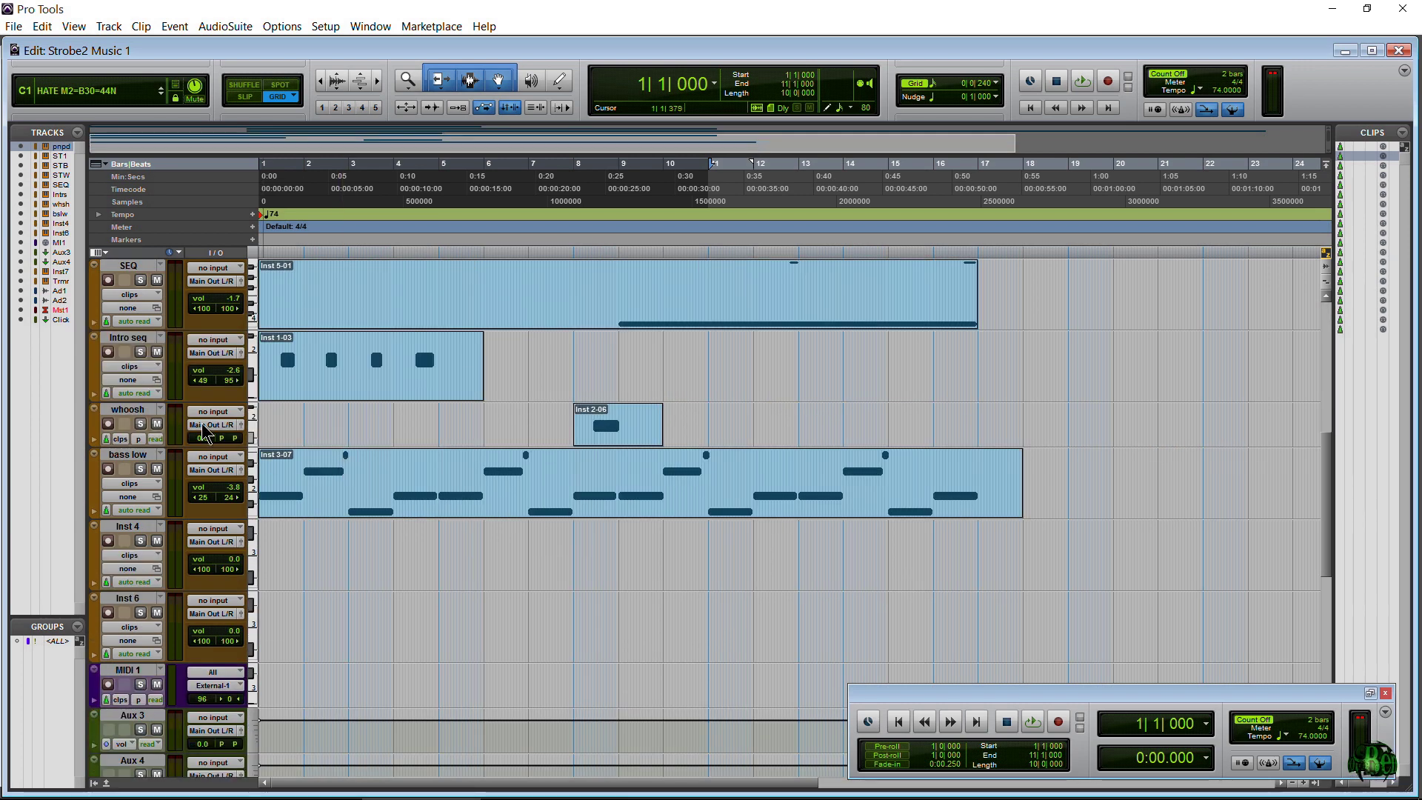
- Solo the Intro seq track and audition it on its own
{"action": "left_click", "coordinate": [123, 339]}
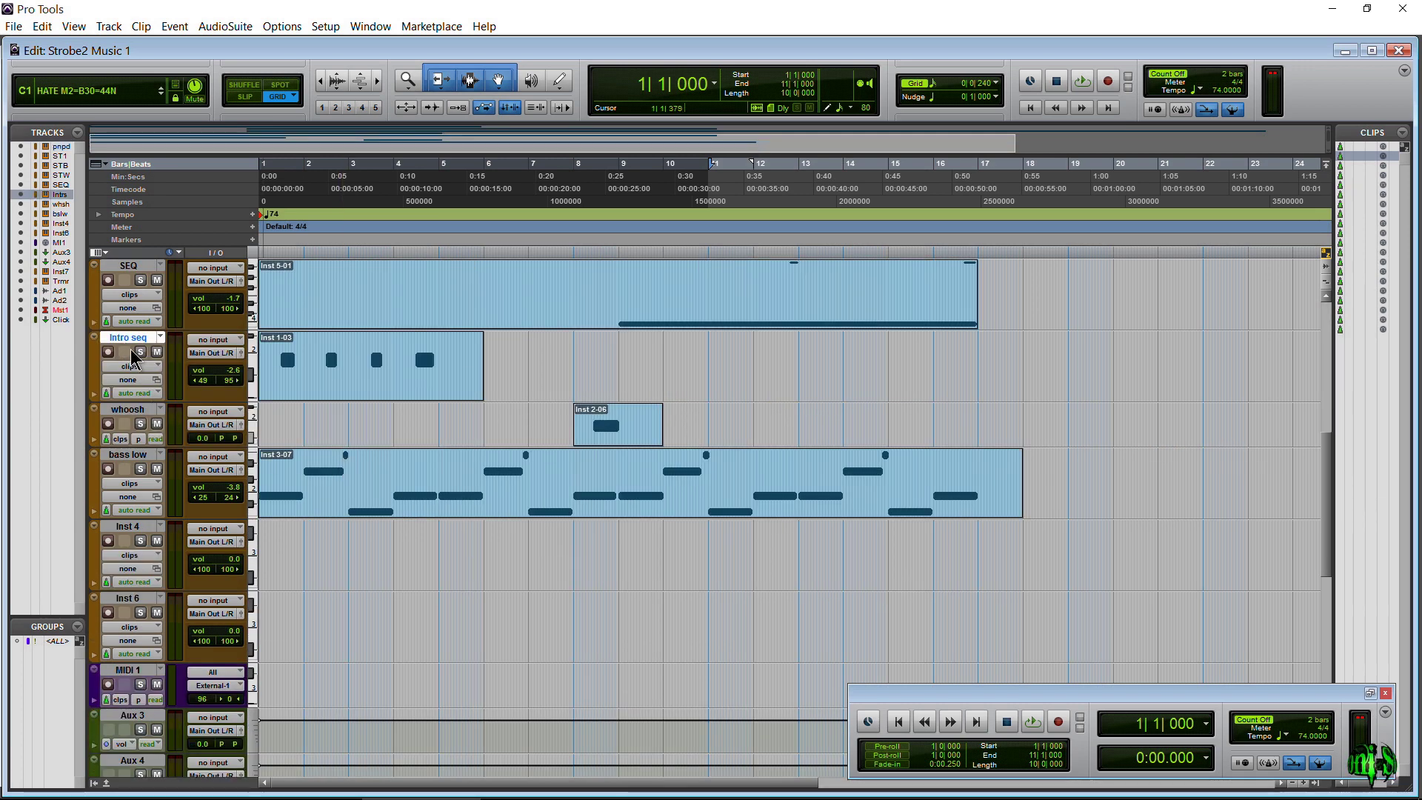
{"action": "left_click", "coordinate": [140, 352]}
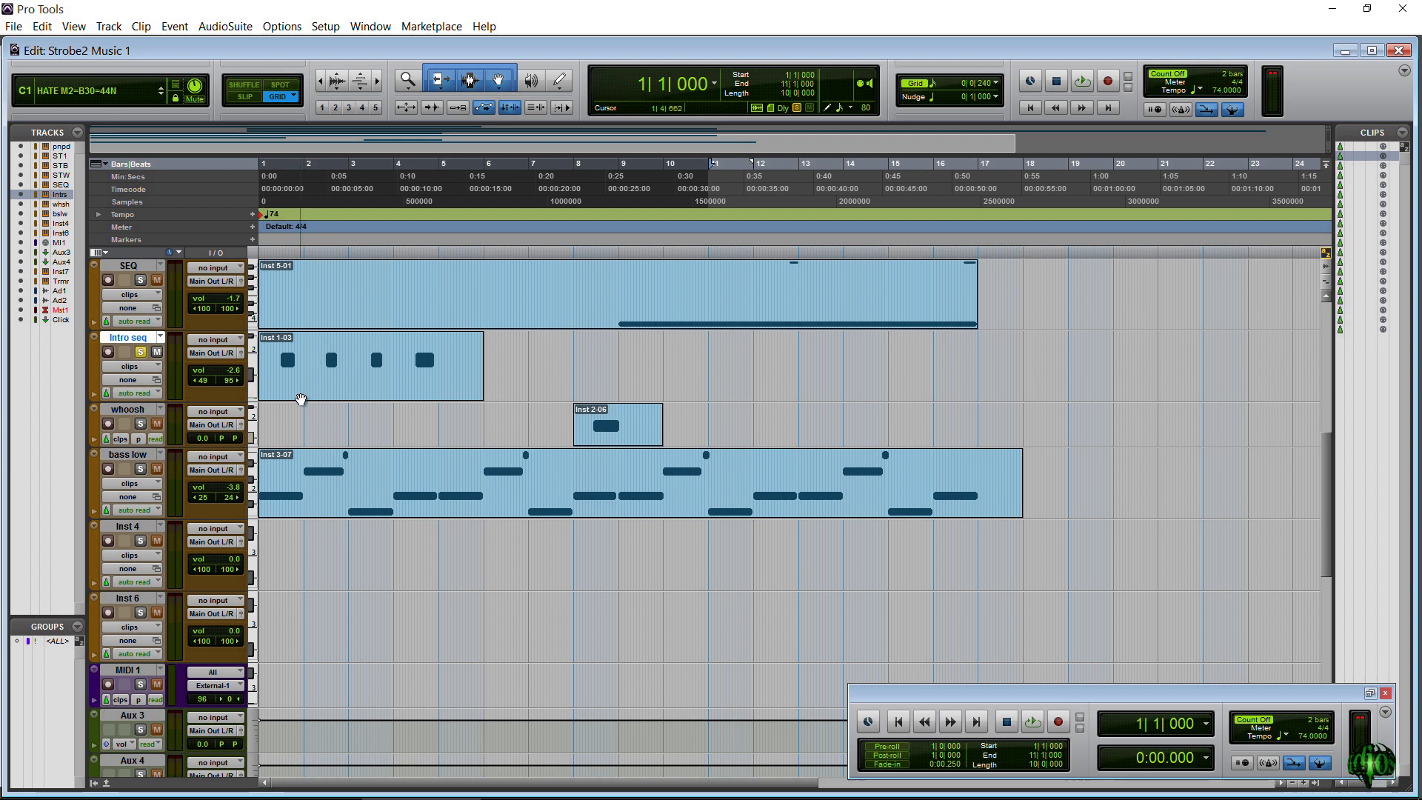
{"action": "key", "text": "space"}
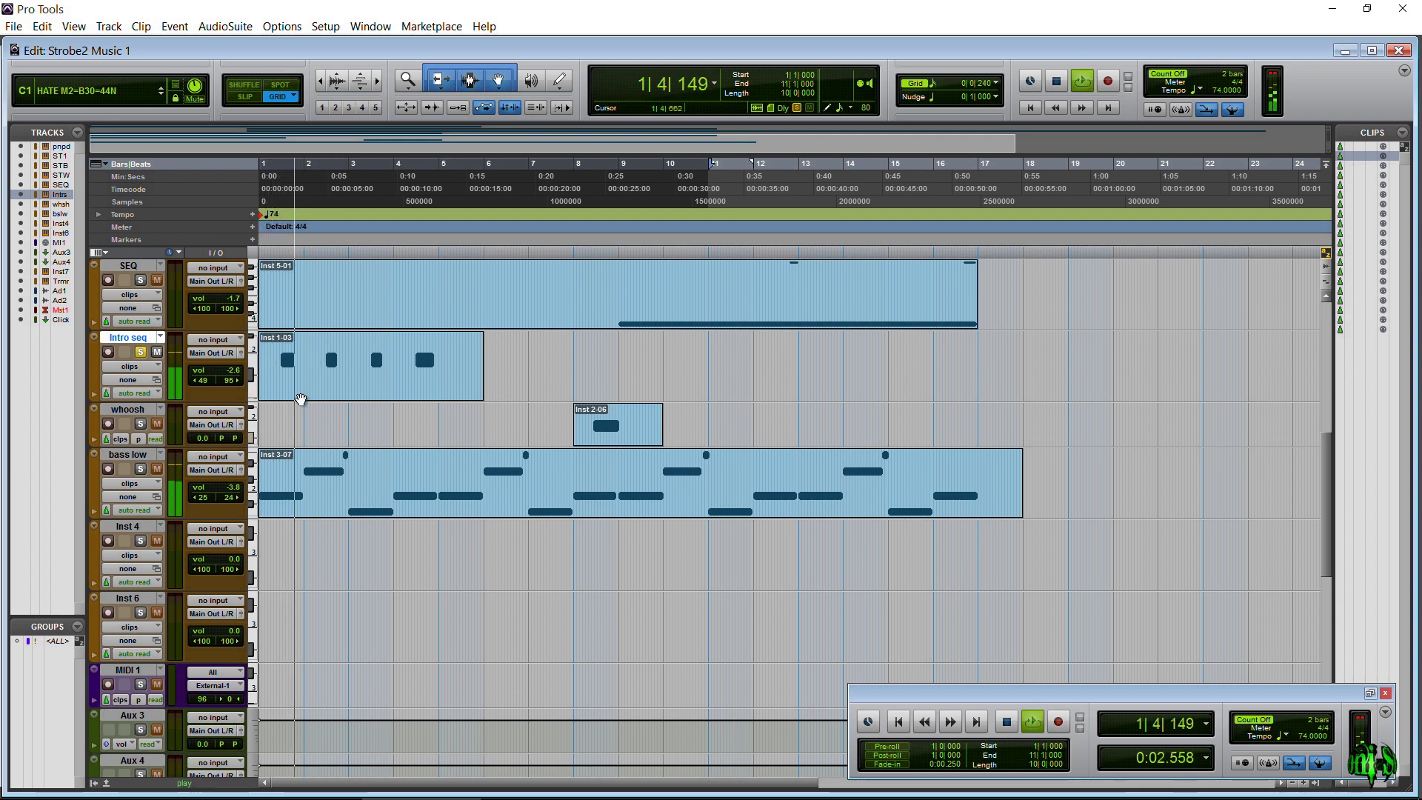
{"action": "key", "text": "space"}
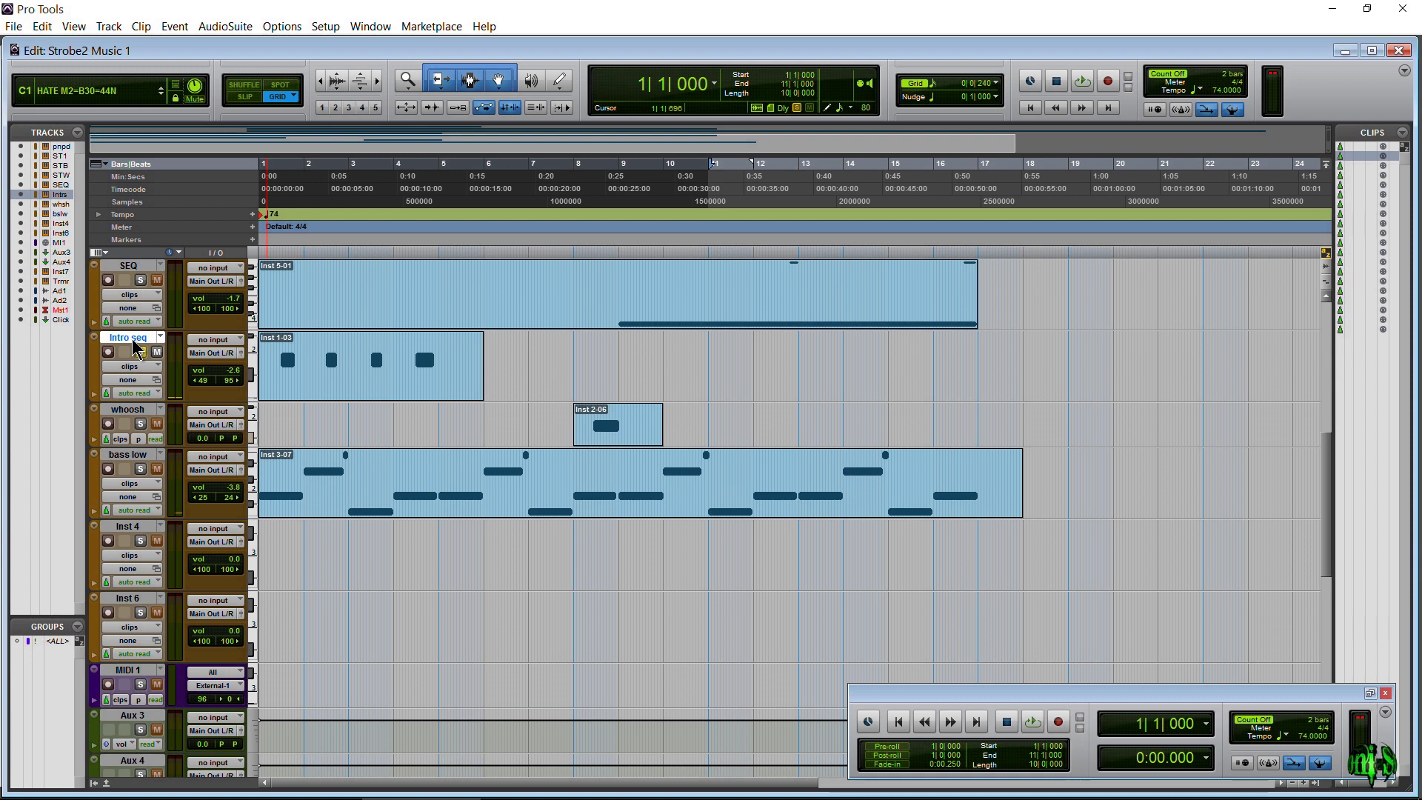
- Create a new stereo audio track, Audio 3
{"action": "key", "text": "ctrl+shift+n"}
{"action": "left_click", "coordinate": [643, 280]}
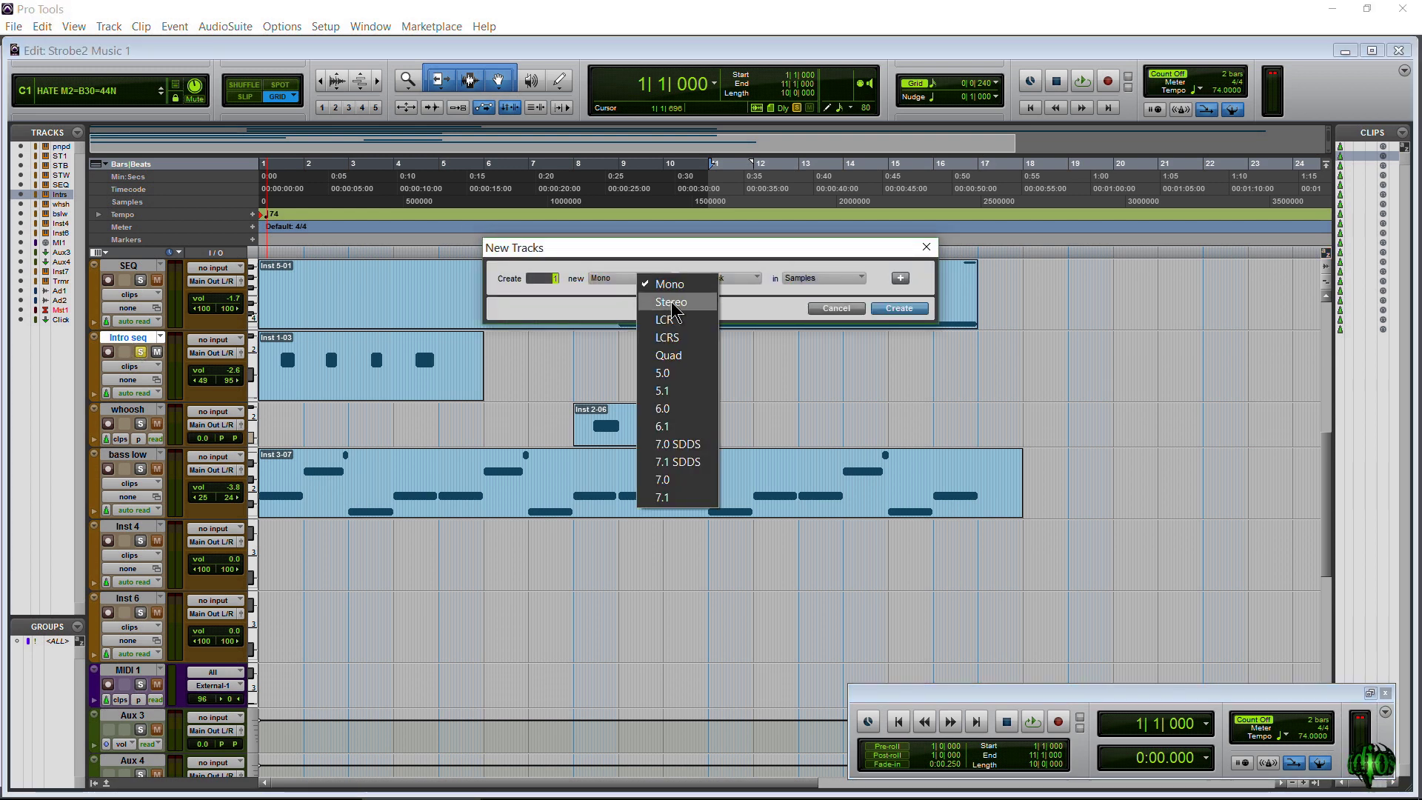
{"action": "left_click", "coordinate": [671, 303]}
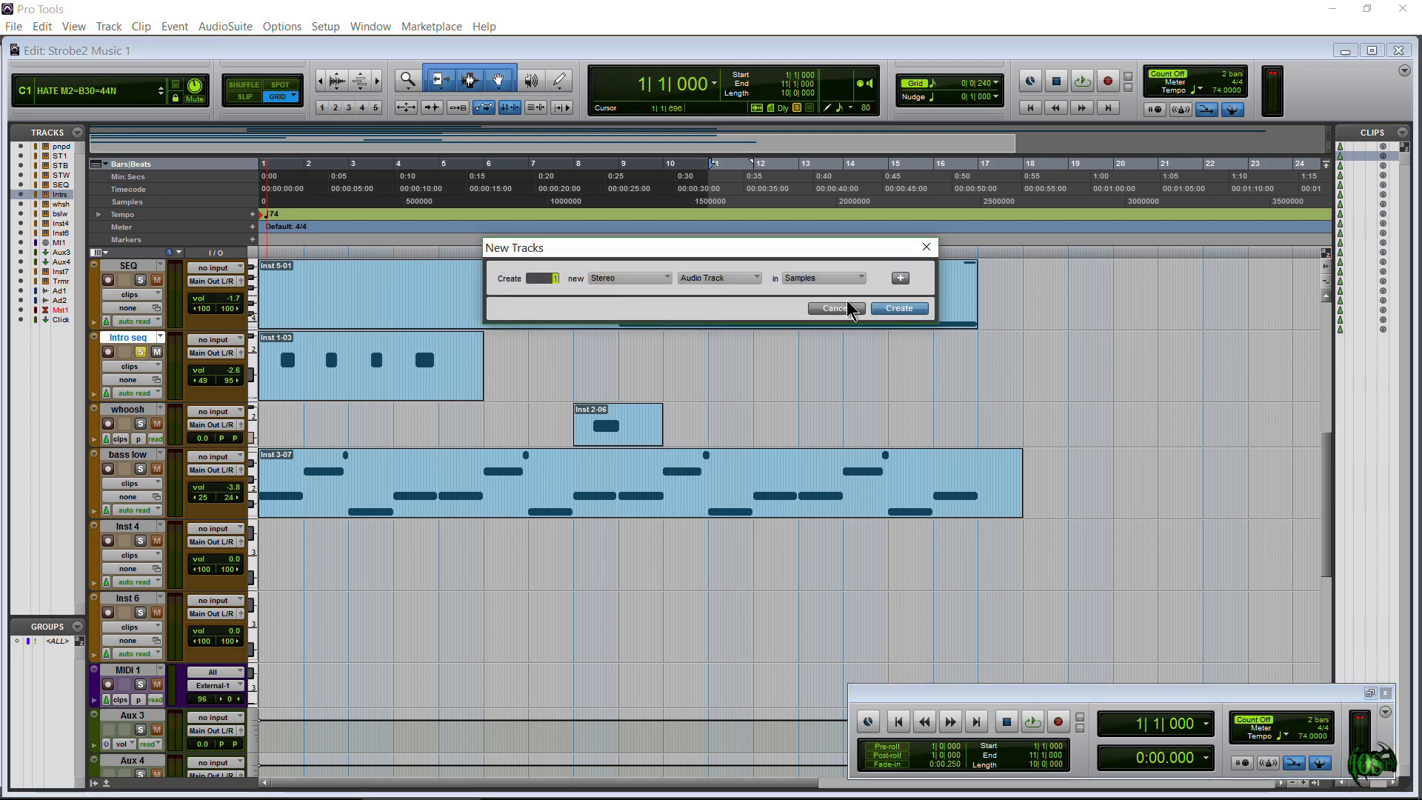
{"action": "left_click", "coordinate": [900, 313]}
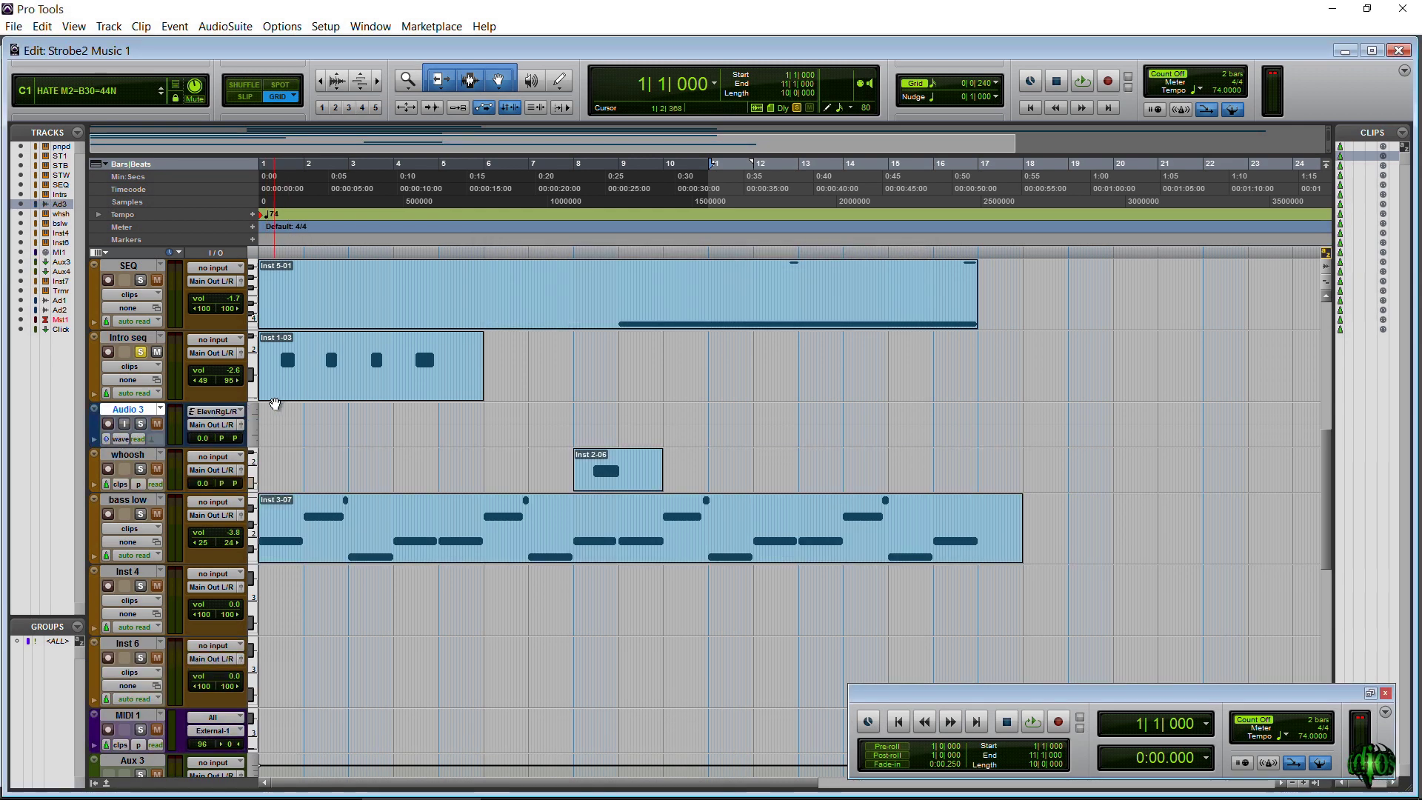
- Make Audio 3 taller and drag the Inst 1-03 clip down onto it
{"action": "left_click_drag", "start_coordinate": [142, 470], "coordinate": [147, 508]}
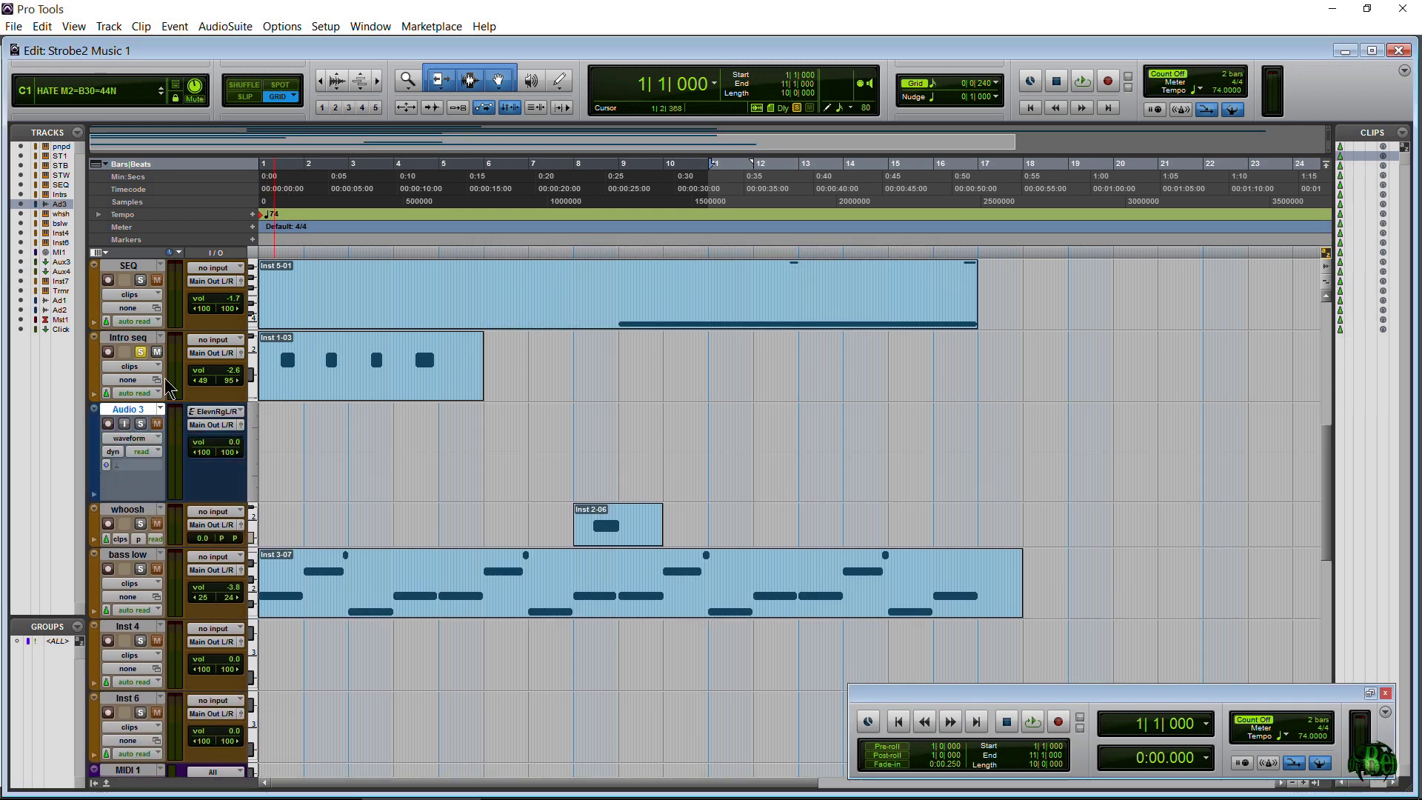
{"action": "key", "text": "ctrl+equal"}
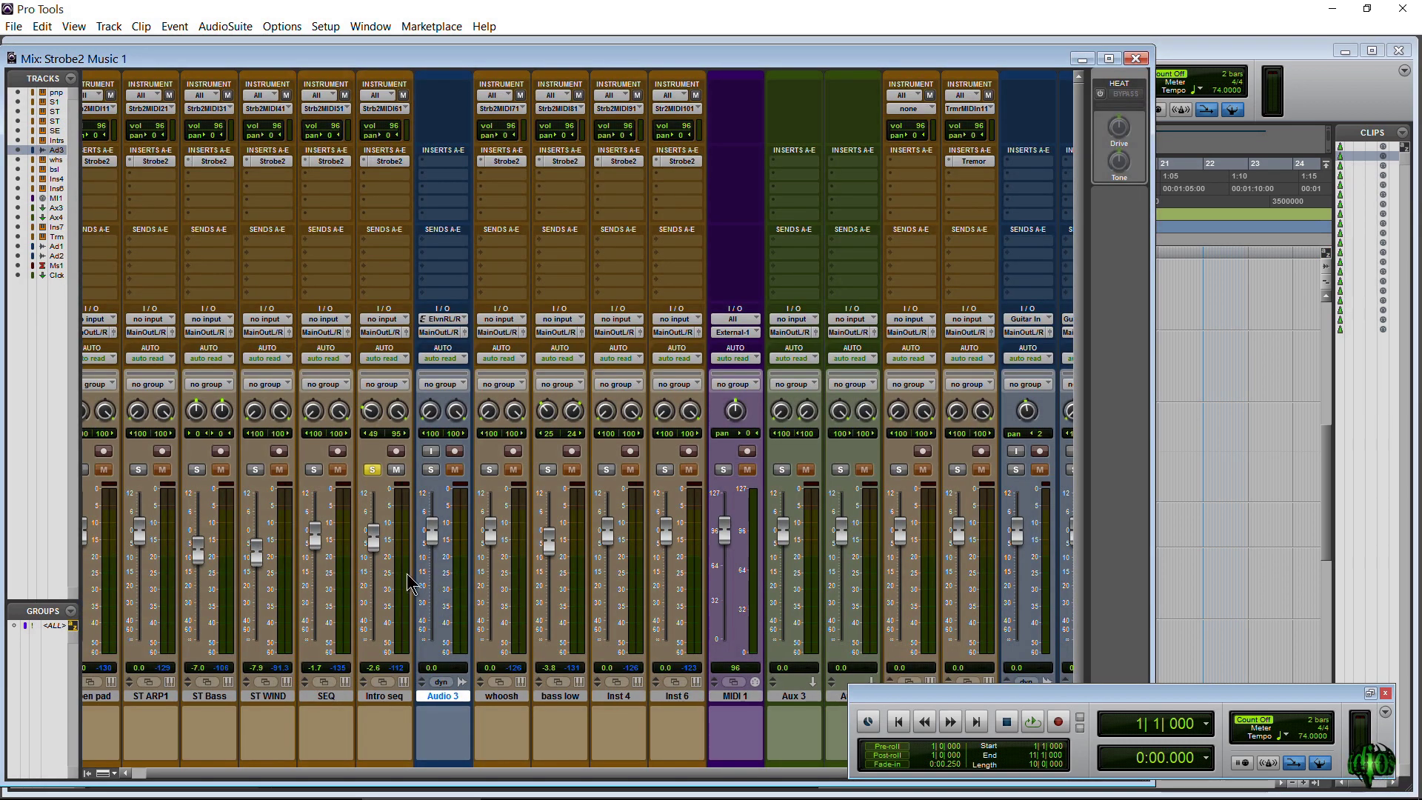
{"action": "key", "text": "ctrl+equal"}
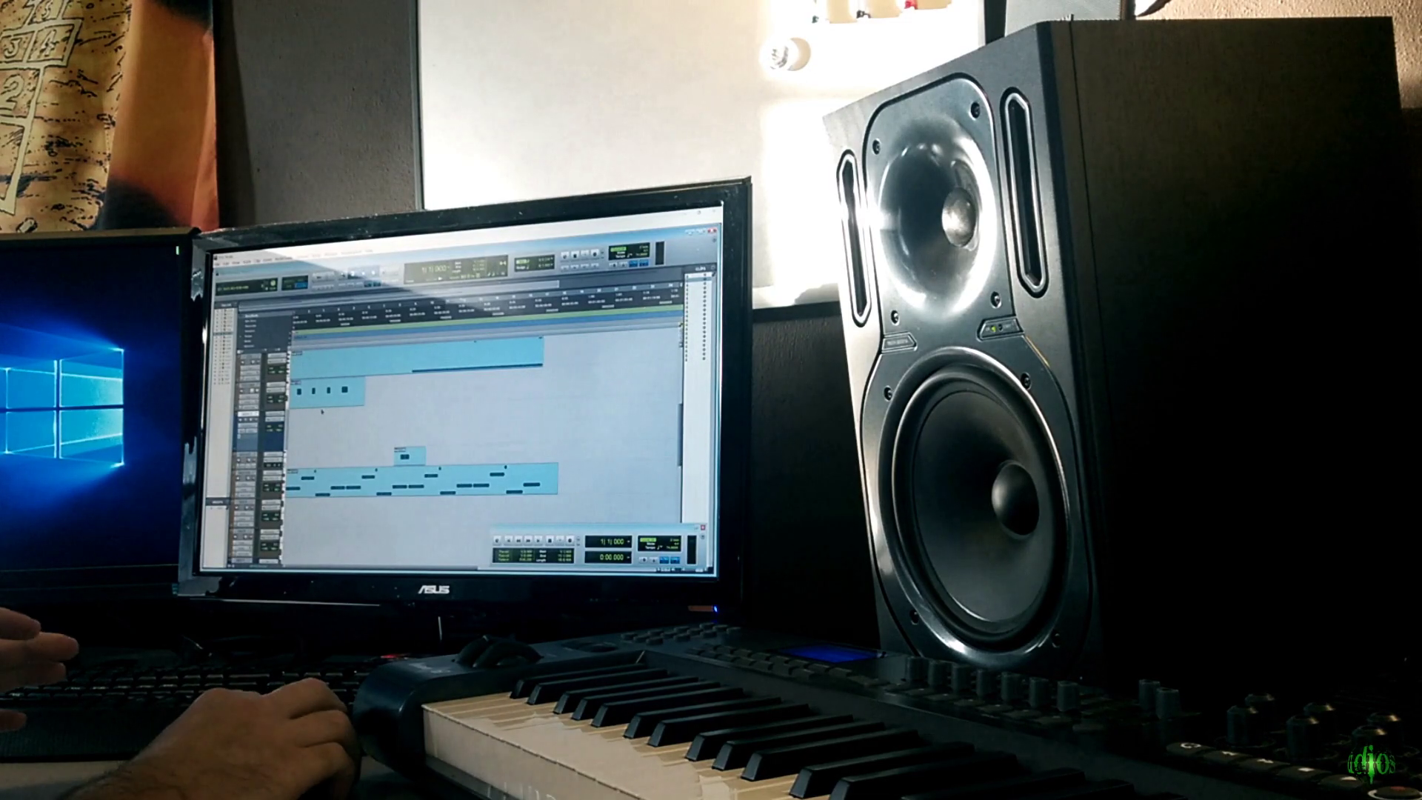
{"action": "left_click", "coordinate": [321, 396]}
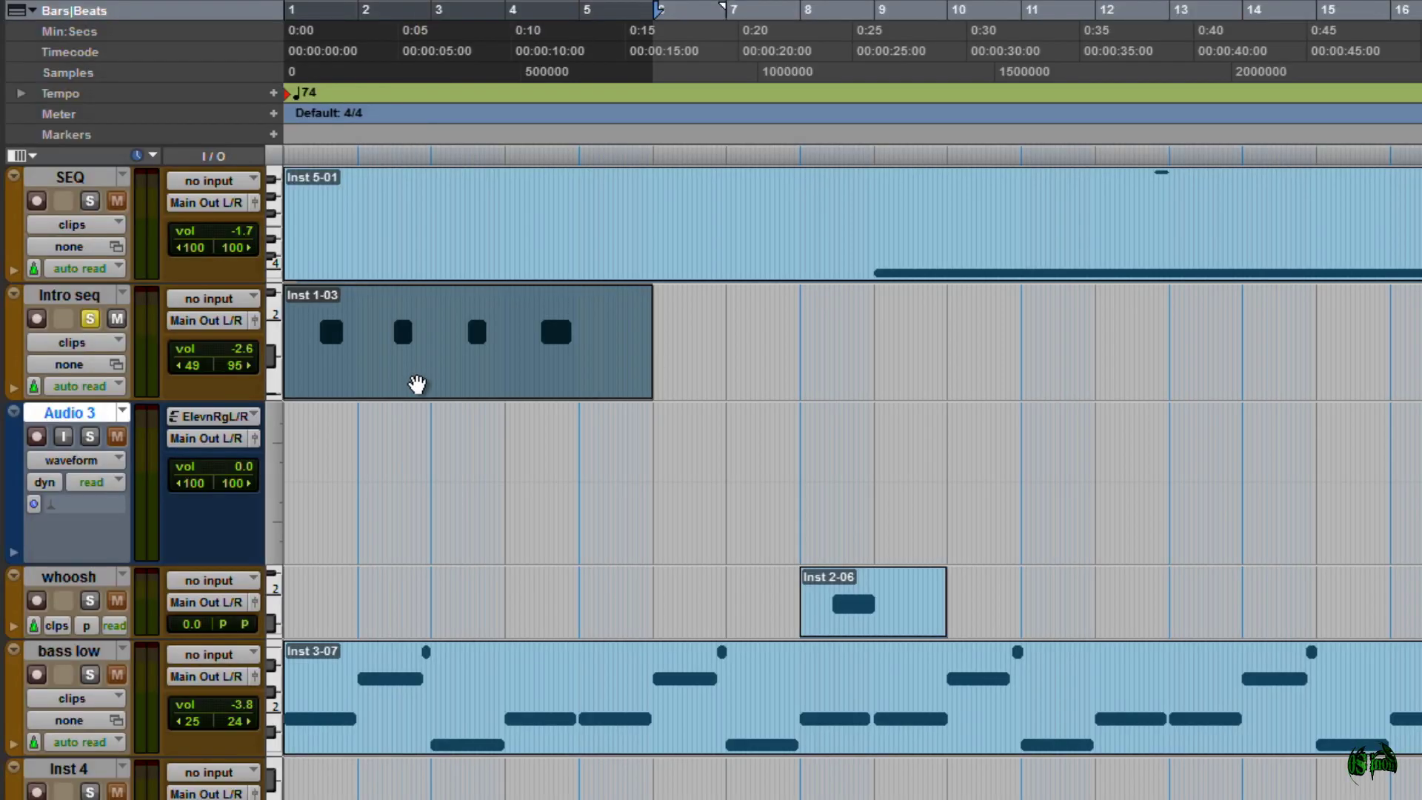
{"action": "left_click_drag", "start_coordinate": [417, 383], "coordinate": [415, 469]}
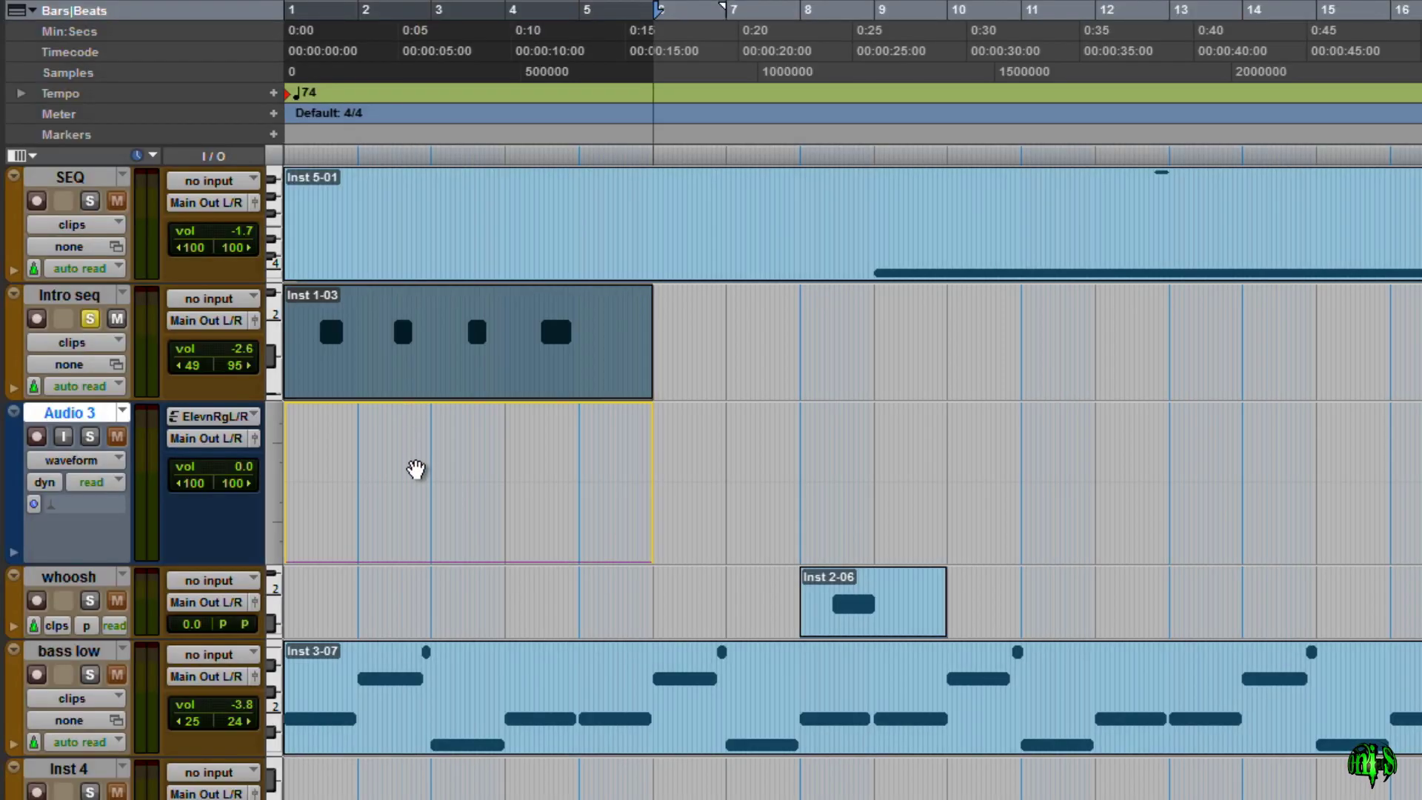
- Bounce Inst 1-03 onto Audio 3, then solo Audio 3 and audition Inst 1-03-MIDI_01-01
{"action": "left_click_drag", "start_coordinate": [415, 469], "coordinate": [422, 476]}
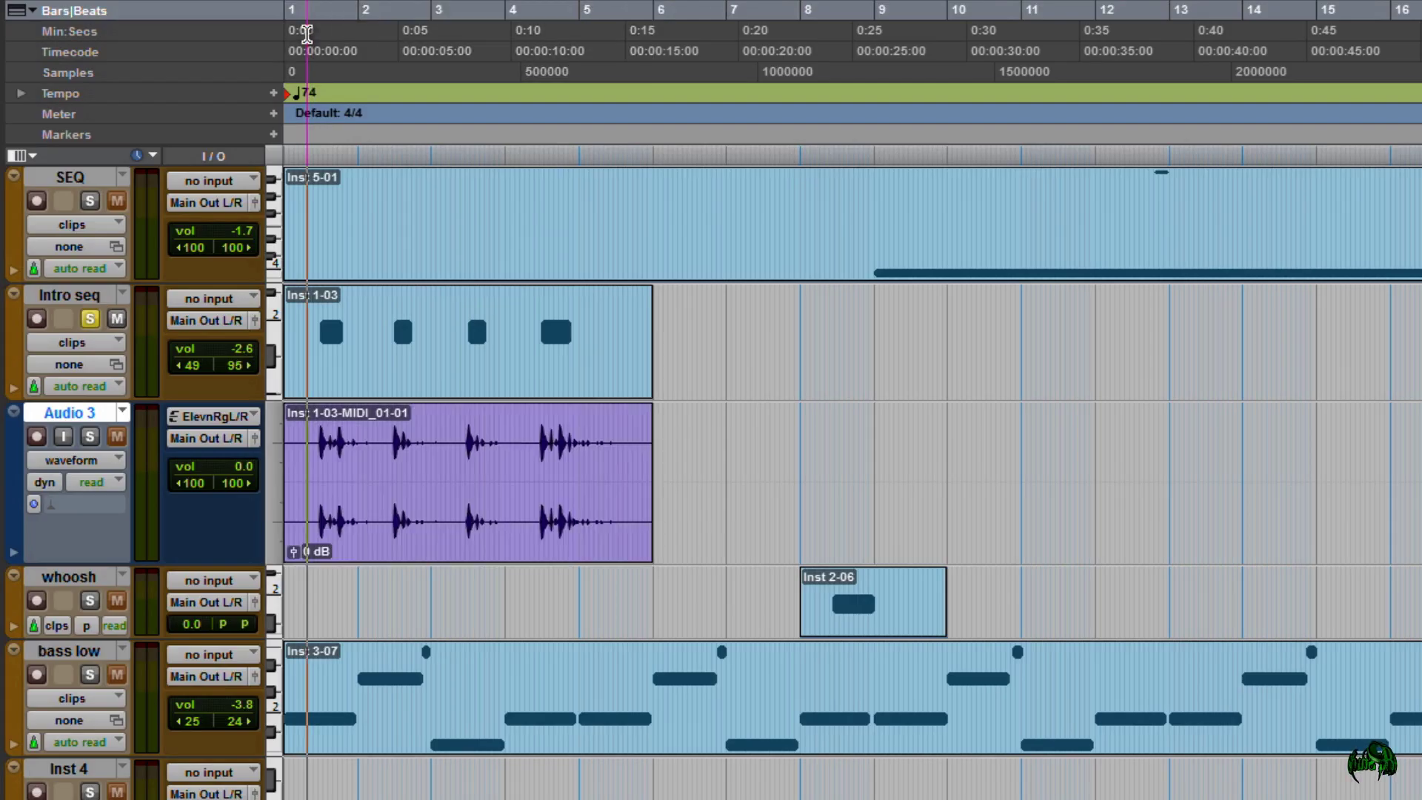
{"action": "key", "text": "space"}
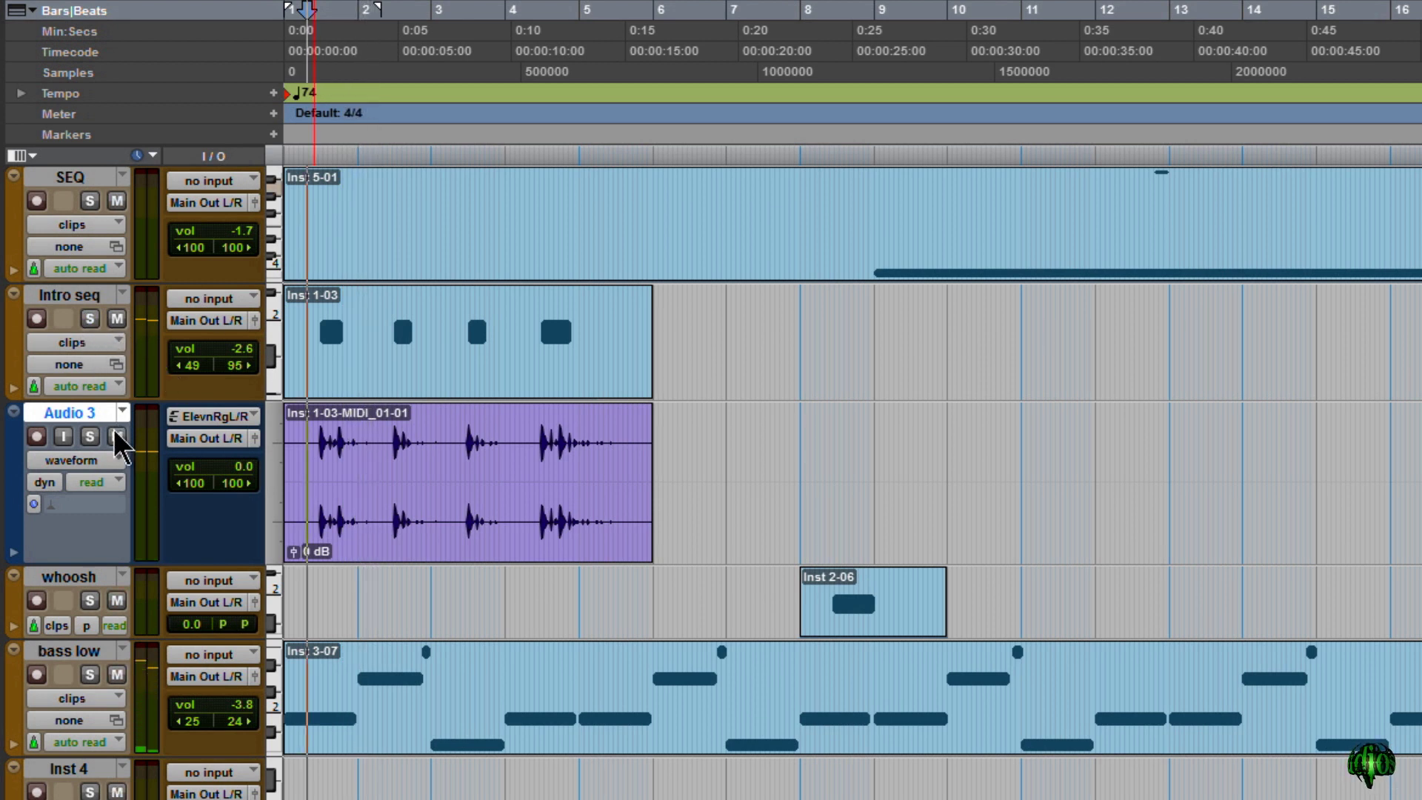
{"action": "left_click", "coordinate": [91, 437]}
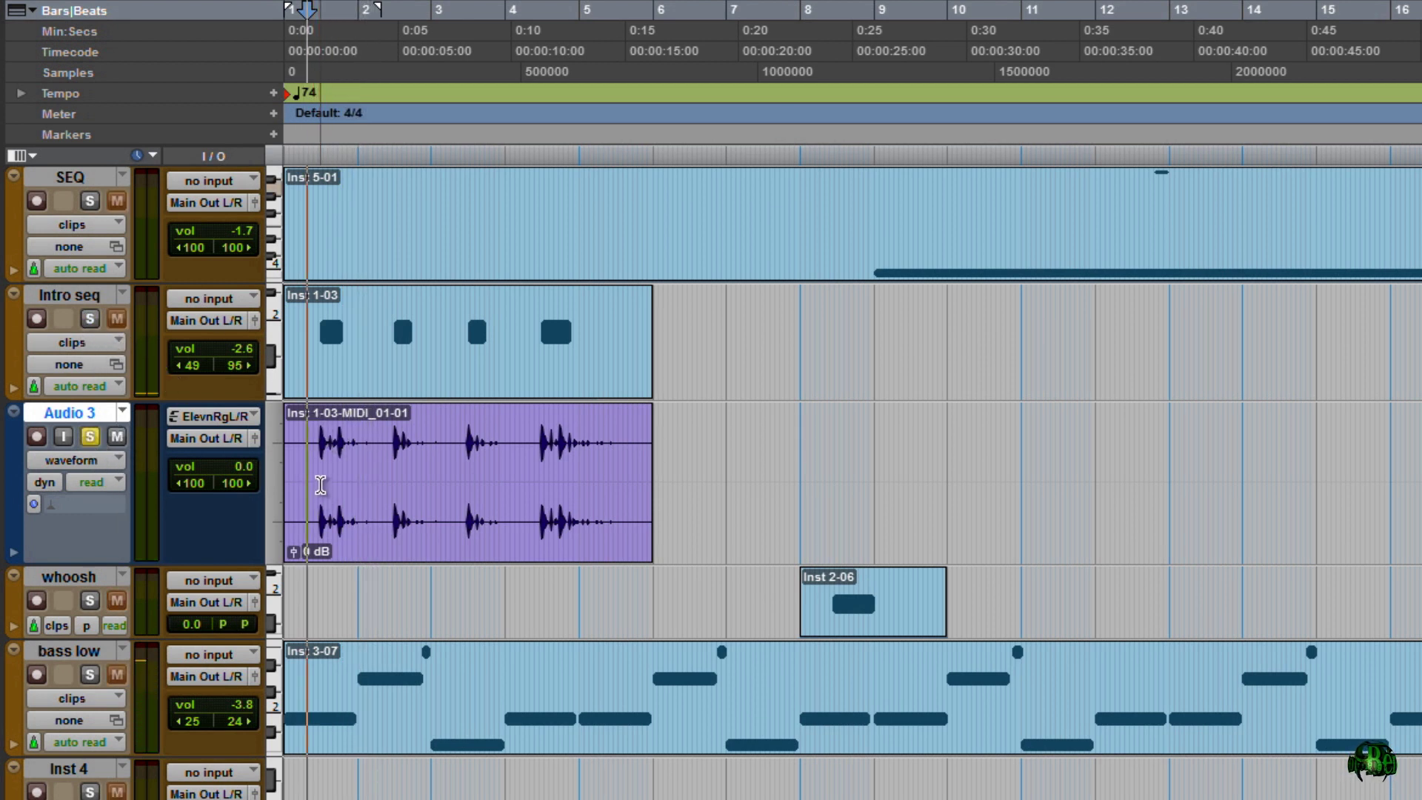
{"action": "key", "text": "space"}
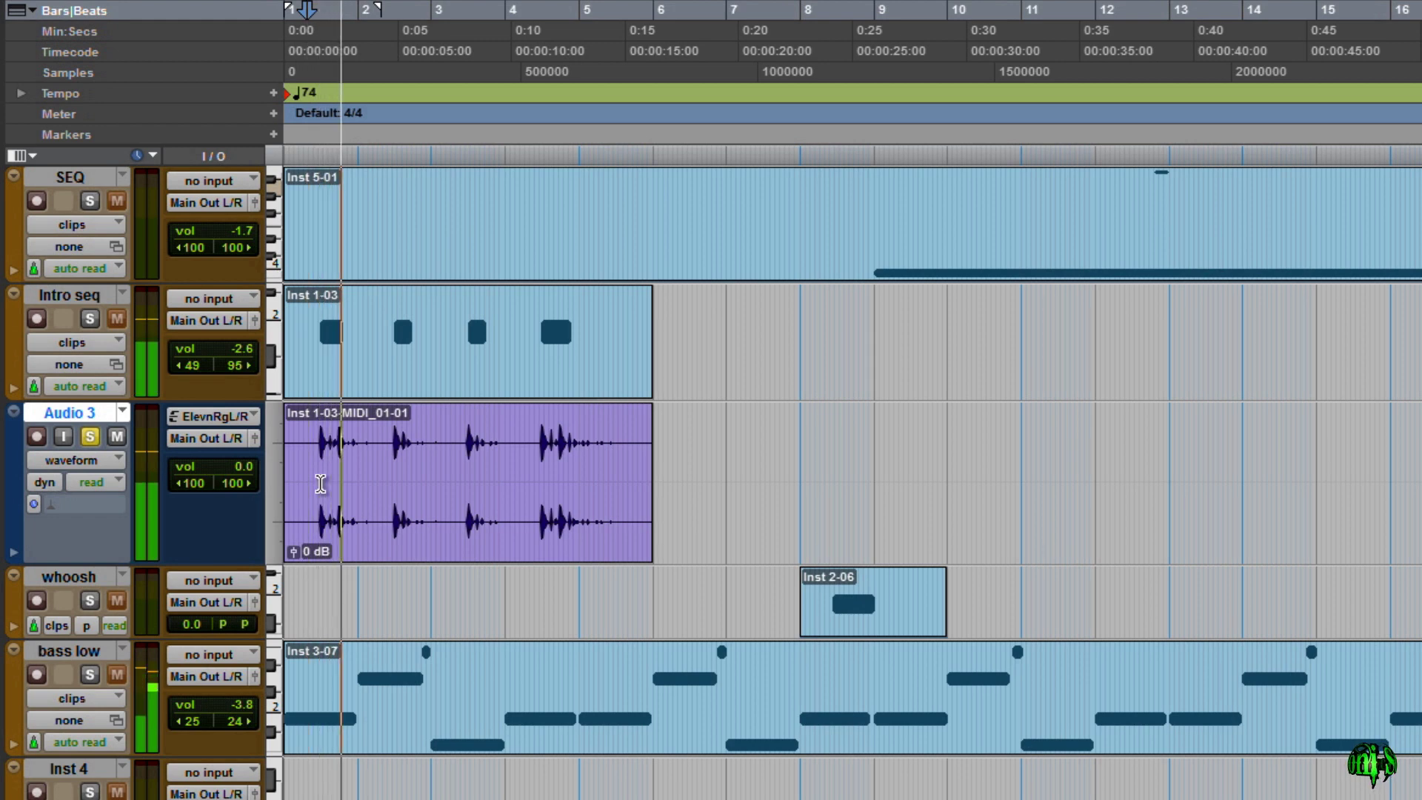
{"action": "key", "text": "space"}
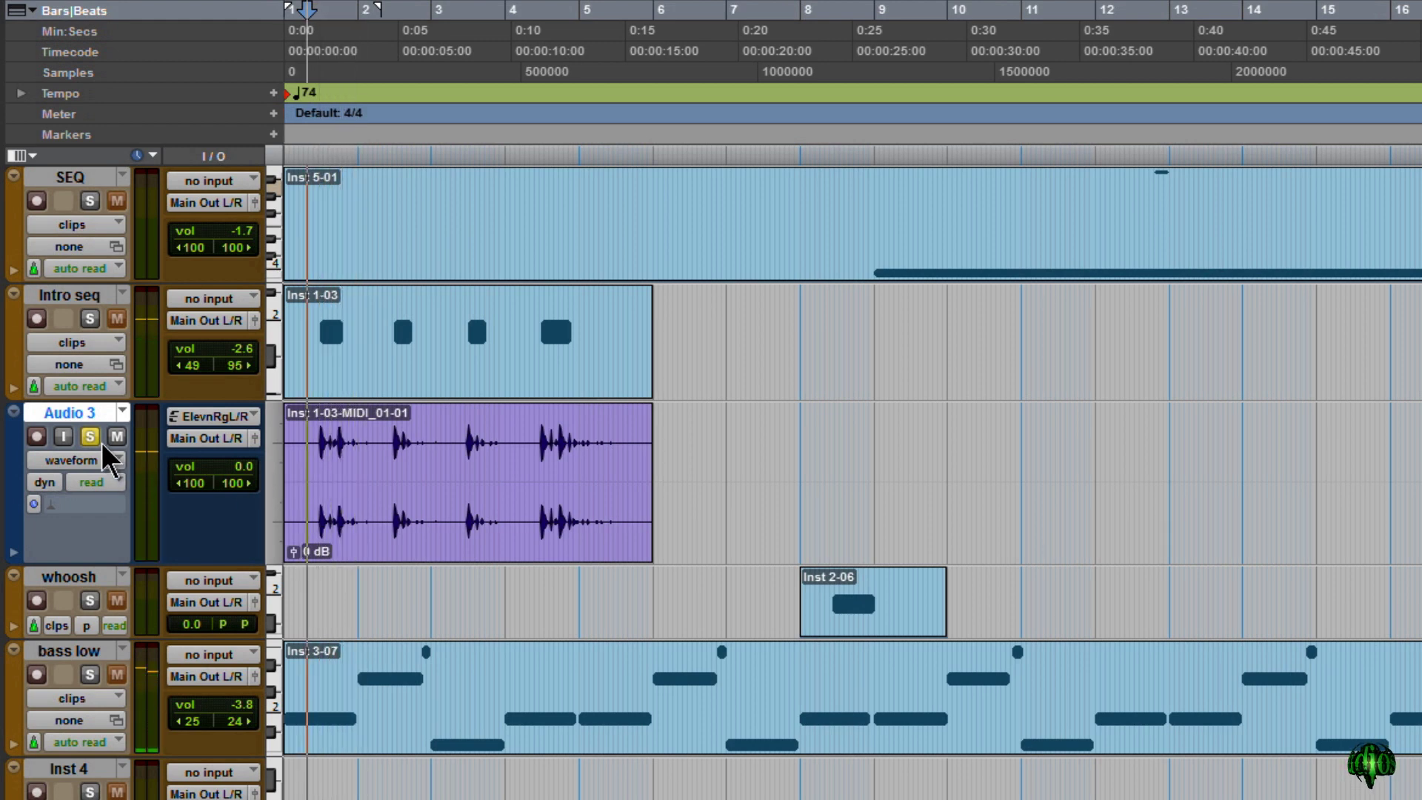
{"action": "right_click", "coordinate": [82, 299]}
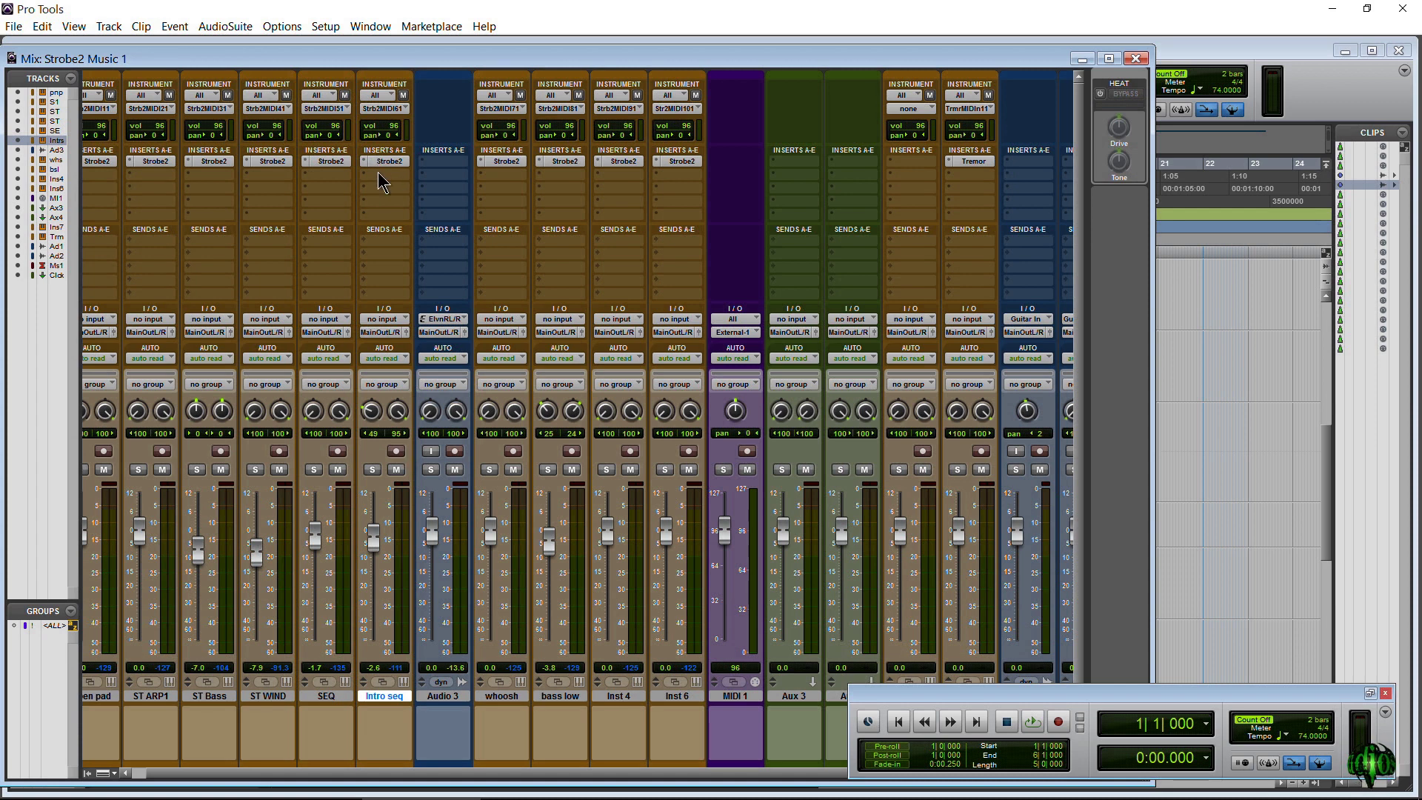
{"action": "key", "text": "ctrl+equal"}
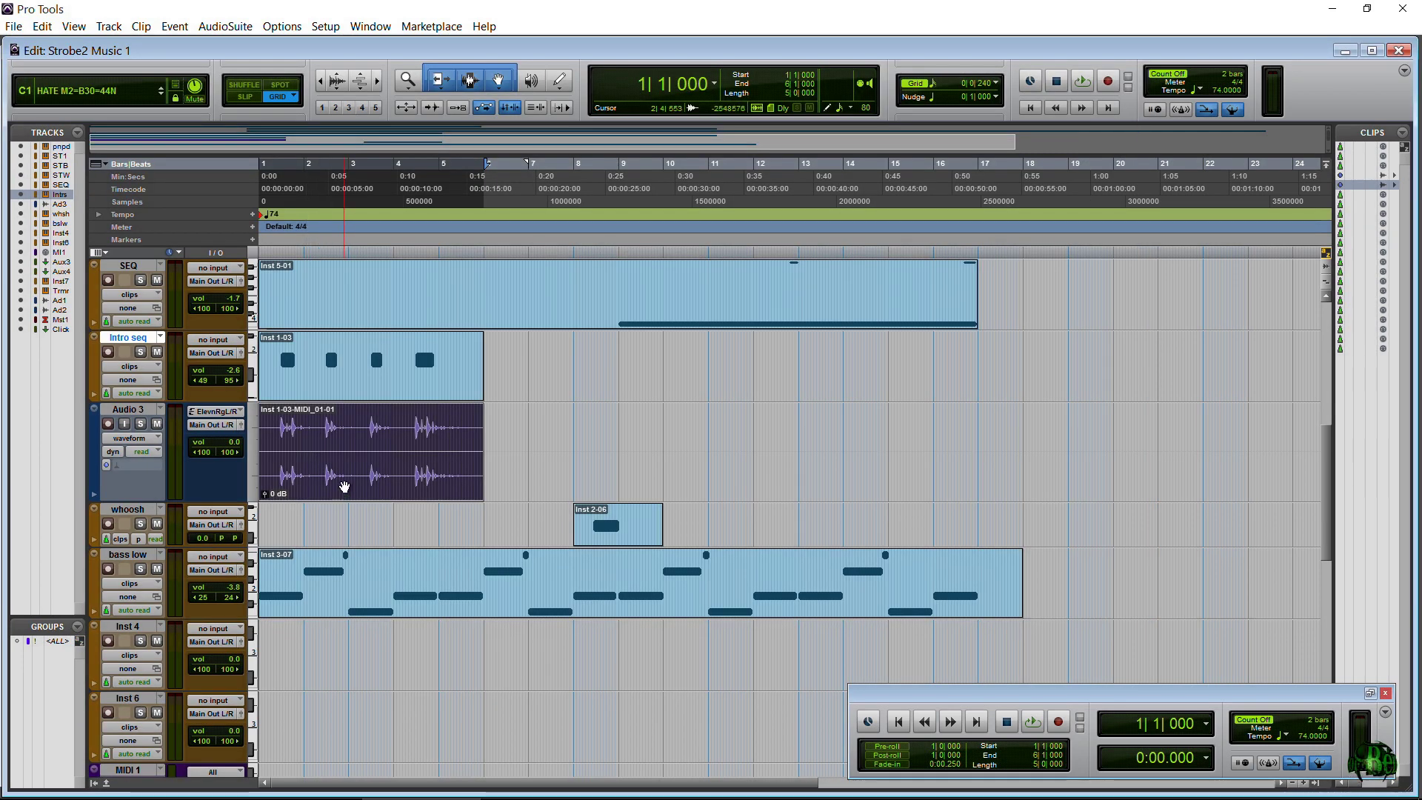
- Look at Intro seq's output routing choices and close them unchanged
{"action": "left_click", "coordinate": [220, 359]}
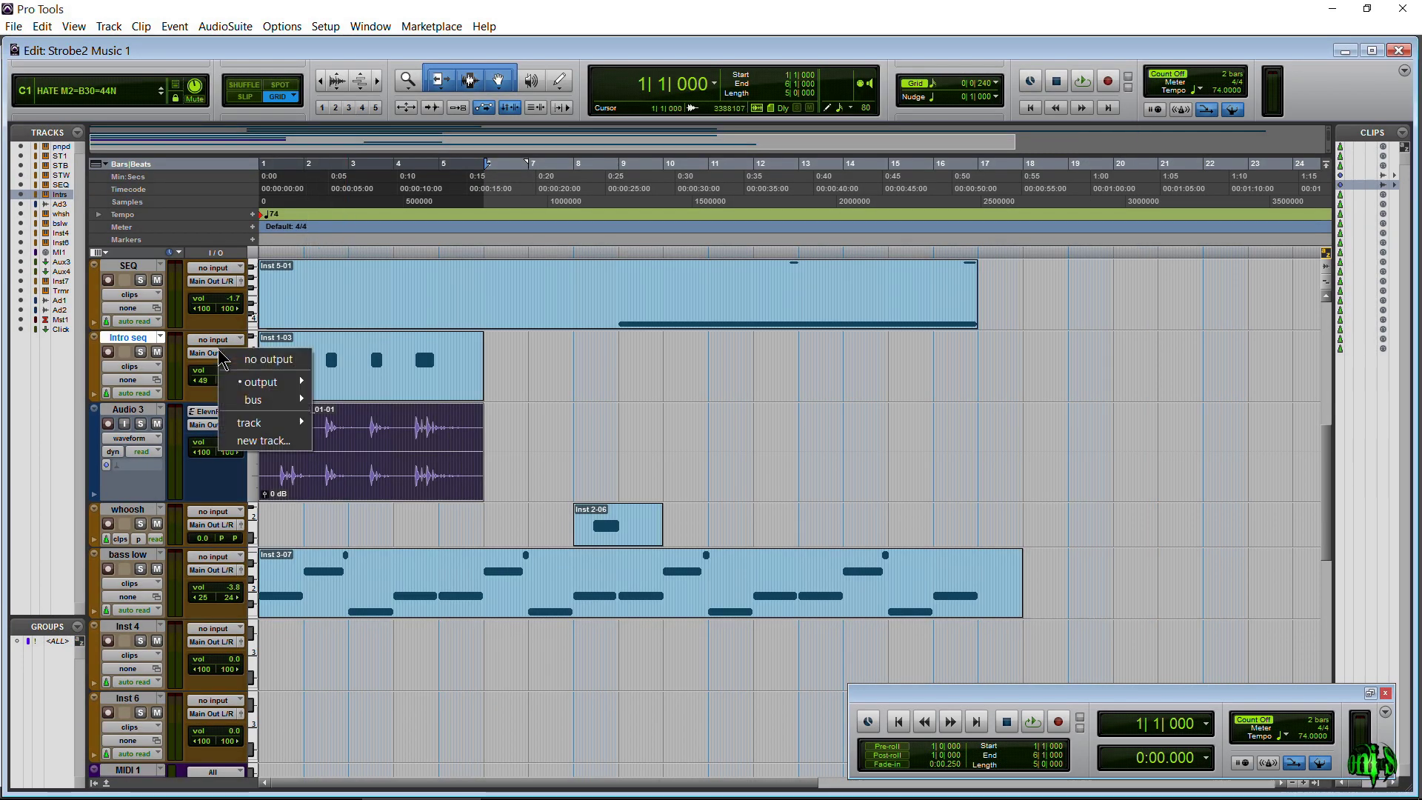
{"action": "mouse_move", "coordinate": [259, 404]}
{"action": "left_click", "coordinate": [349, 466]}
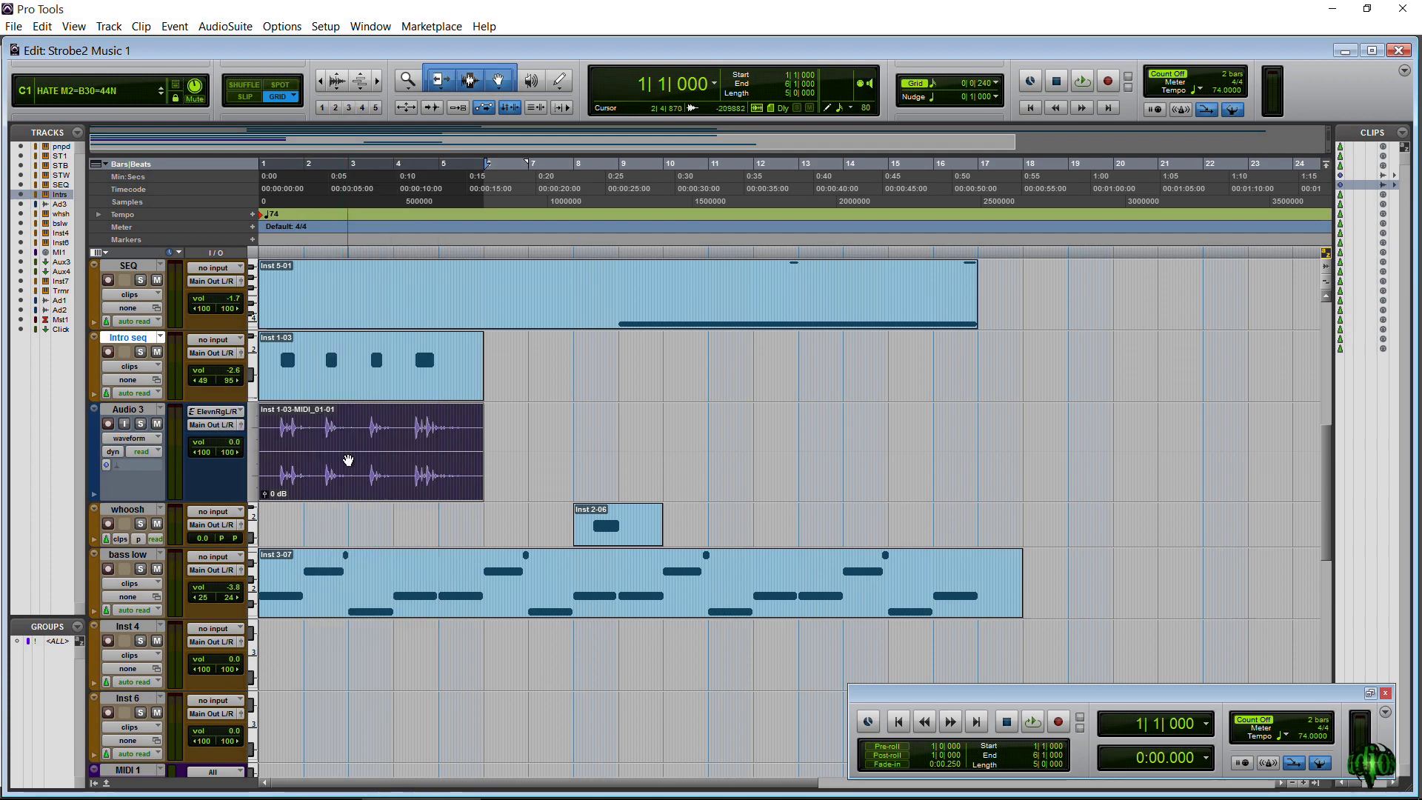
{"action": "scroll", "coordinate": [351, 468], "scroll_direction": "down", "scroll_amount": 3}
{"action": "scroll", "coordinate": [351, 468], "scroll_direction": "up", "scroll_amount": 3}
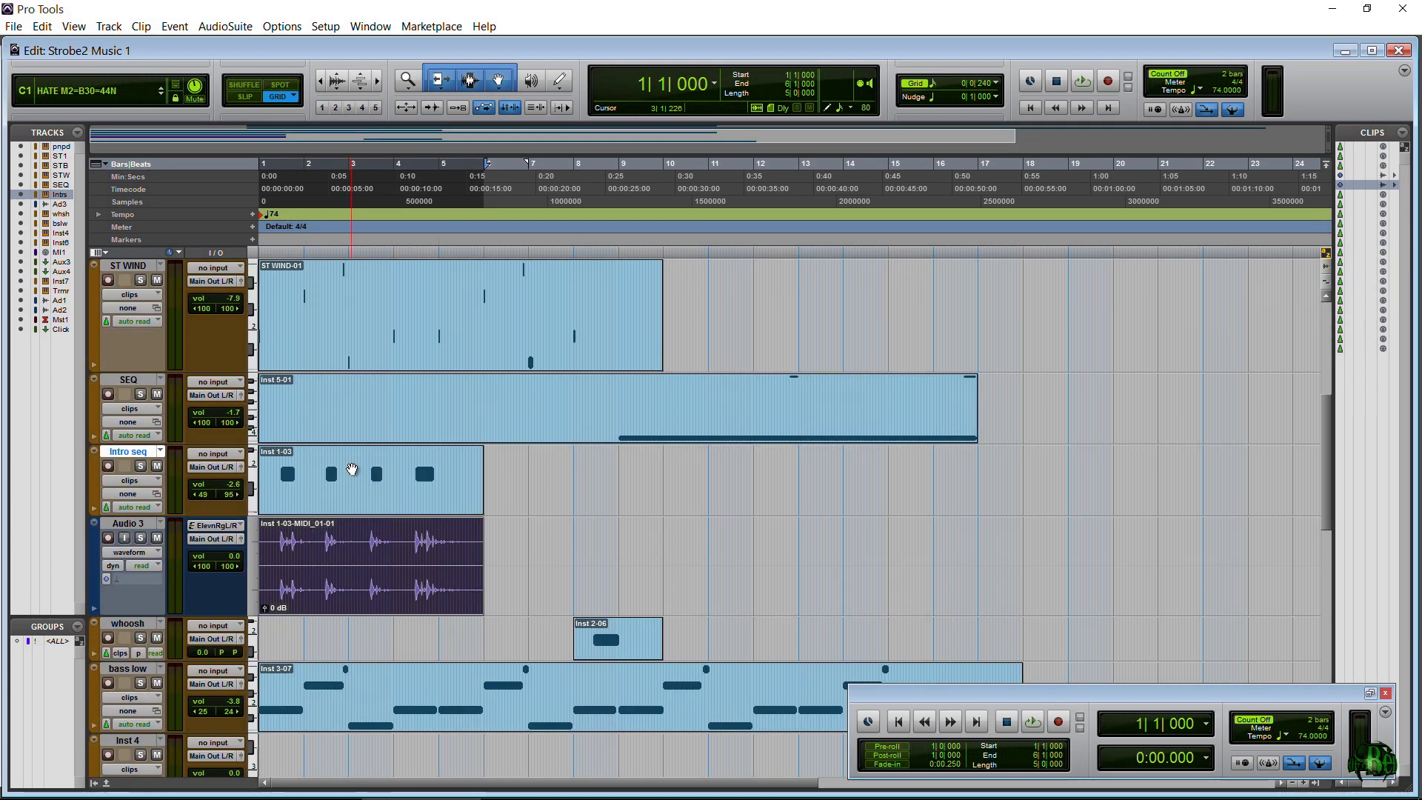
{"action": "scroll", "coordinate": [373, 562], "scroll_direction": "down", "scroll_amount": 3}
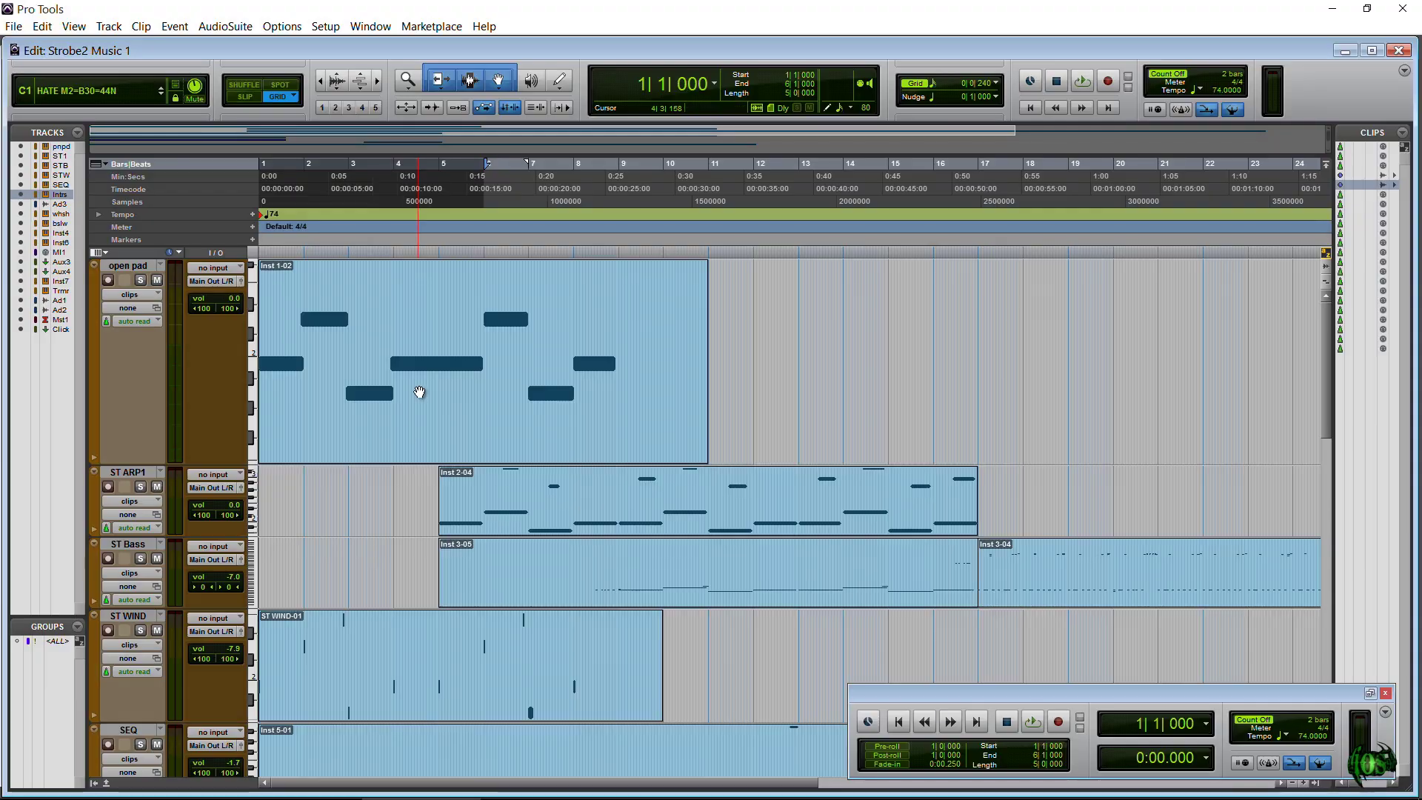
- Solo ST ARP1 and select its Inst 2-04 clip, bars 5 to 17, then audition it
{"action": "left_click", "coordinate": [418, 389]}
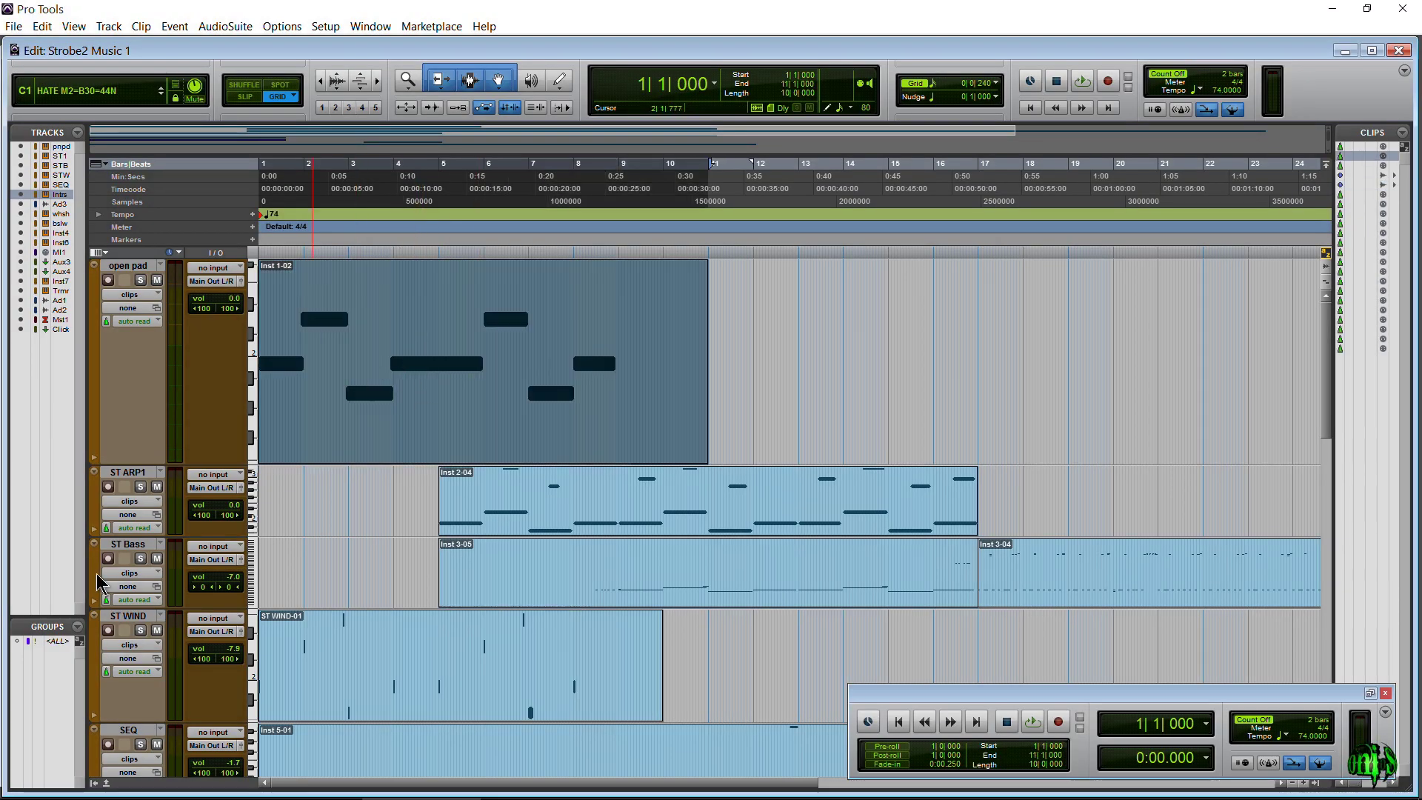
{"action": "left_click", "coordinate": [140, 279]}
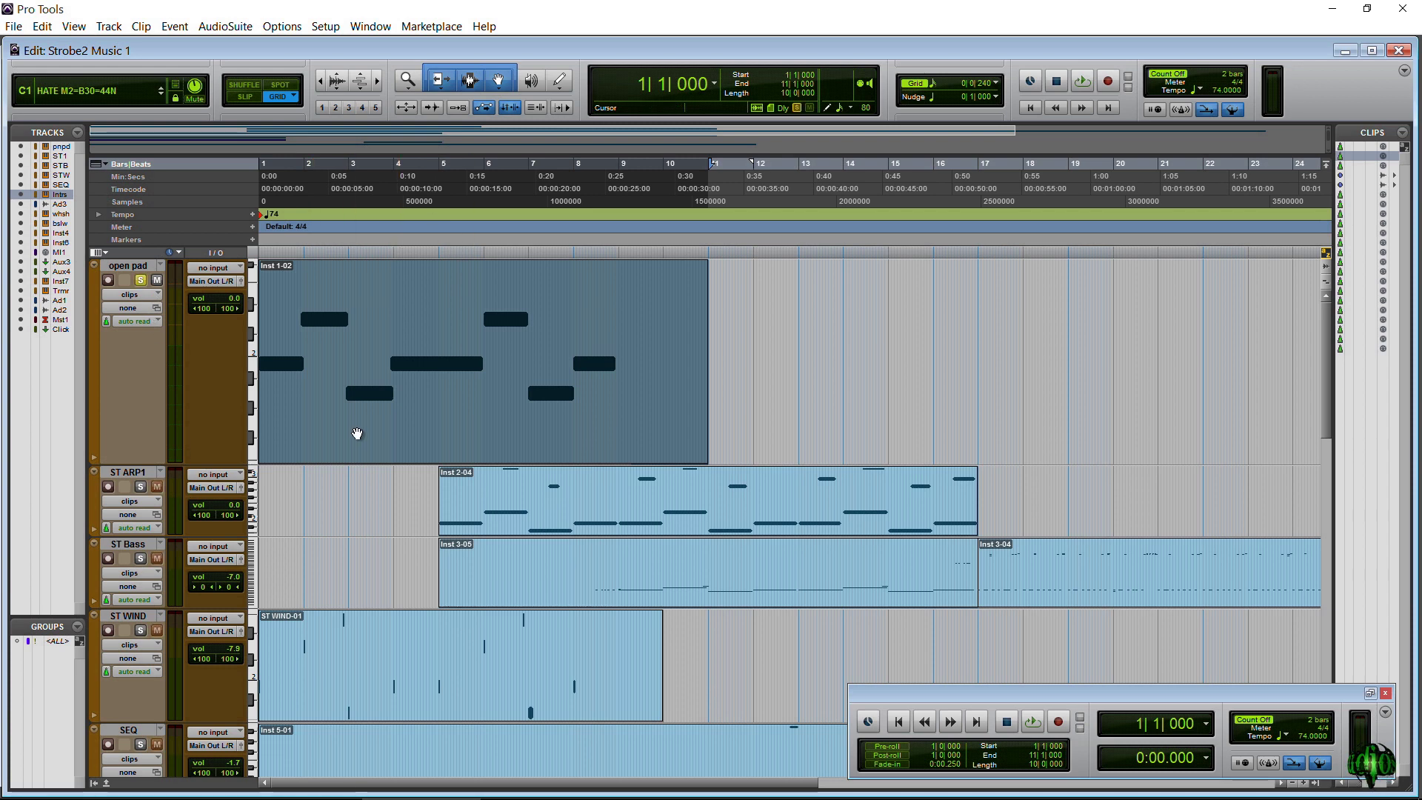
{"action": "left_click", "coordinate": [519, 528]}
{"action": "scroll", "coordinate": [454, 466], "scroll_direction": "down", "scroll_amount": 5}
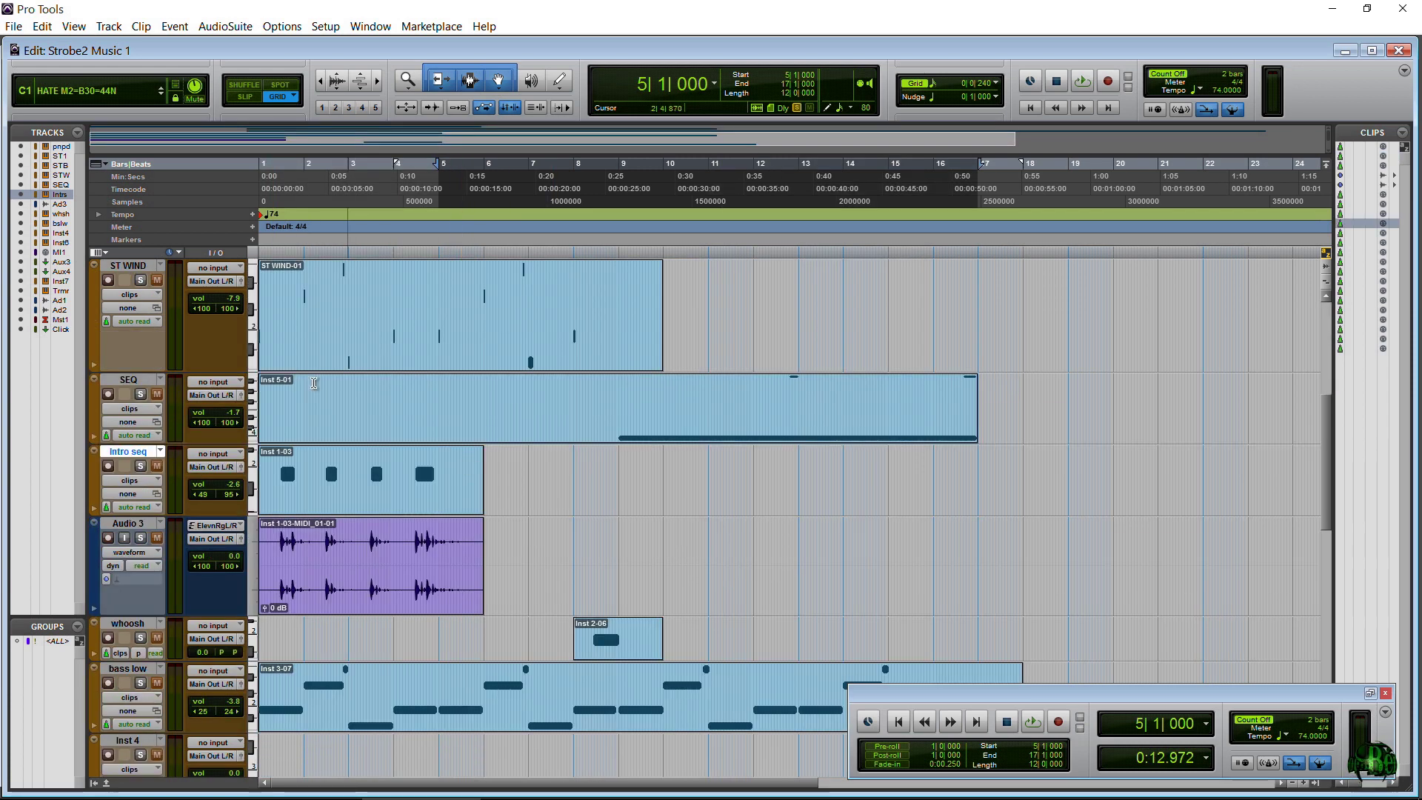
{"action": "scroll", "coordinate": [346, 501], "scroll_direction": "up", "scroll_amount": 5}
{"action": "key", "text": "space"}
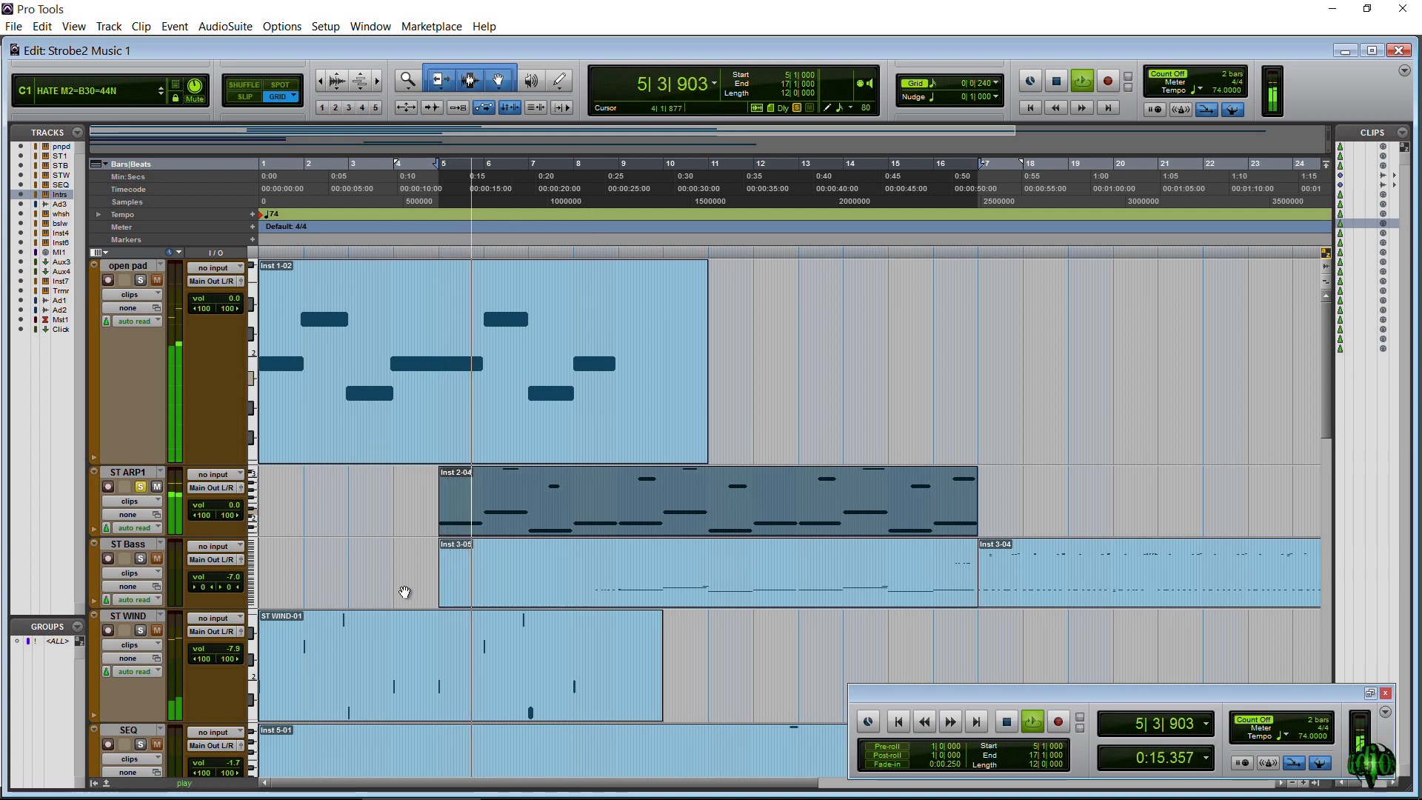
{"action": "key", "text": "space"}
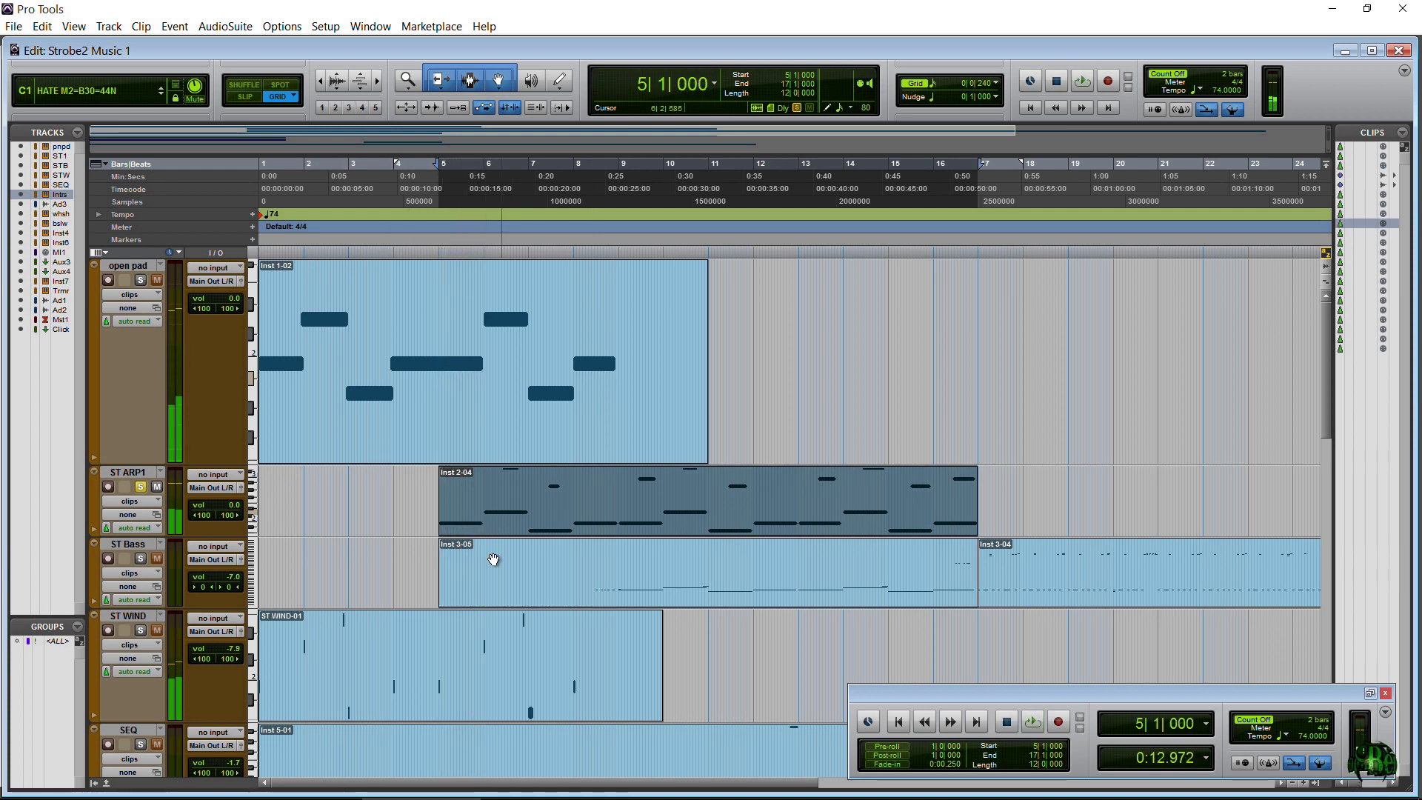
{"action": "right_click", "coordinate": [555, 516]}
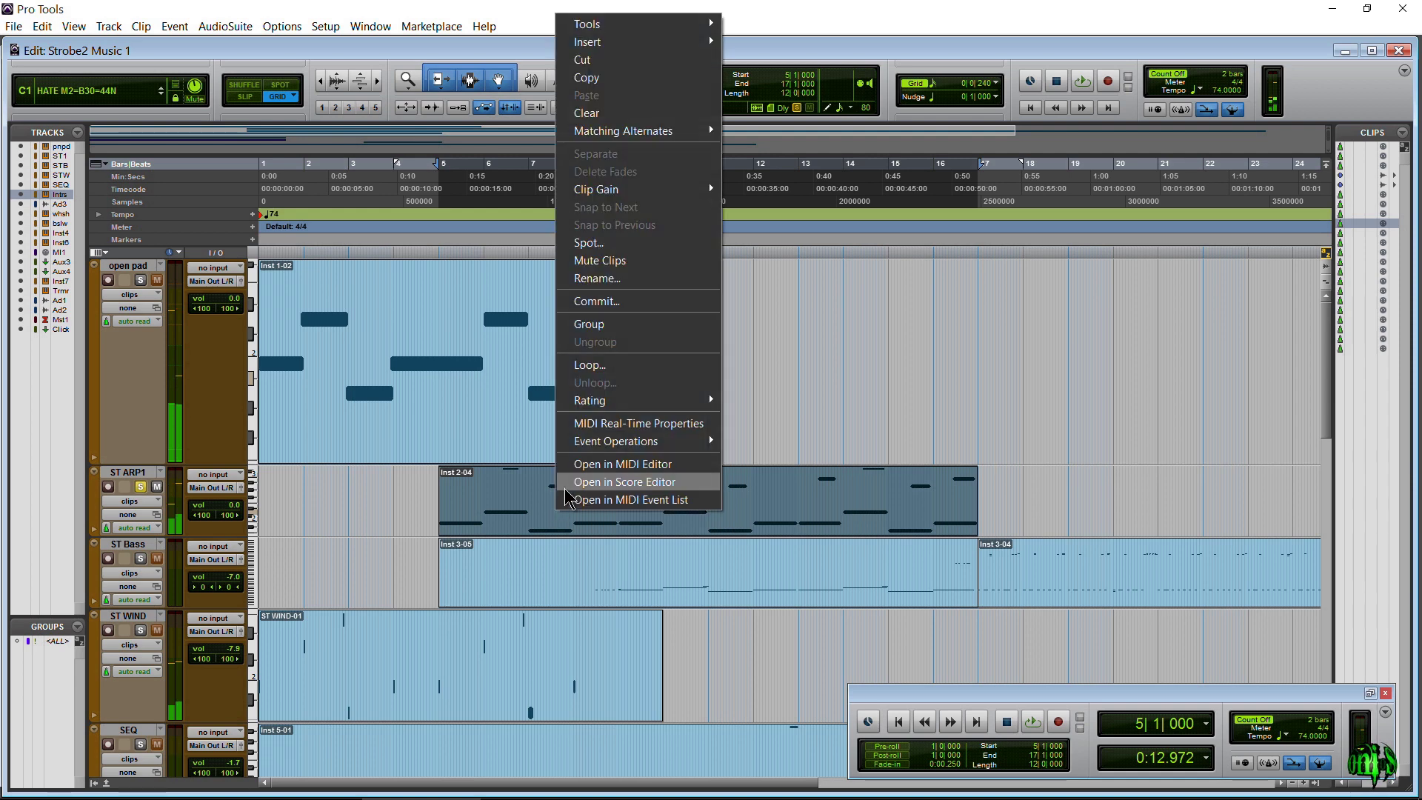
{"action": "left_click", "coordinate": [613, 302]}
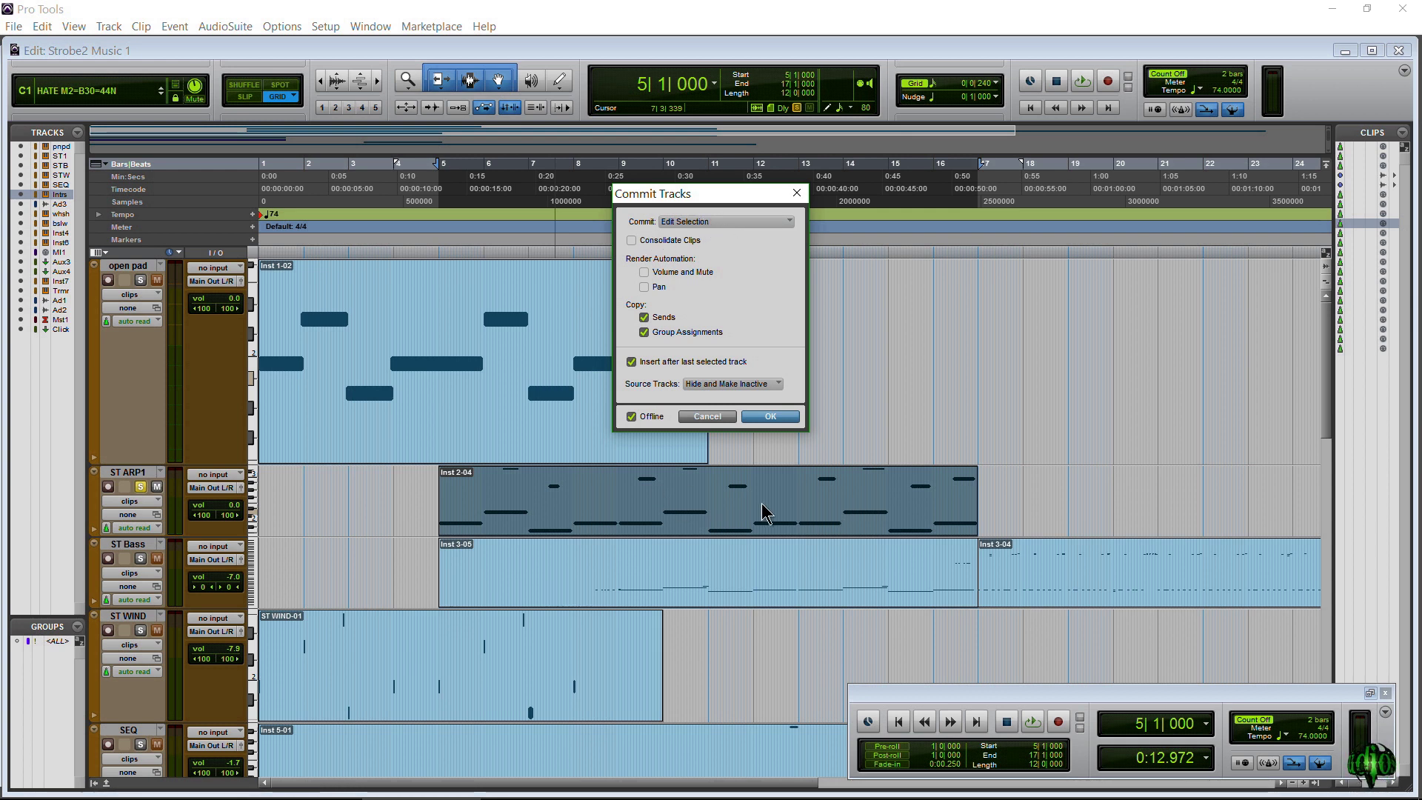
{"action": "left_click", "coordinate": [720, 417]}
{"action": "left_click", "coordinate": [133, 474]}
{"action": "right_click", "coordinate": [135, 478]}
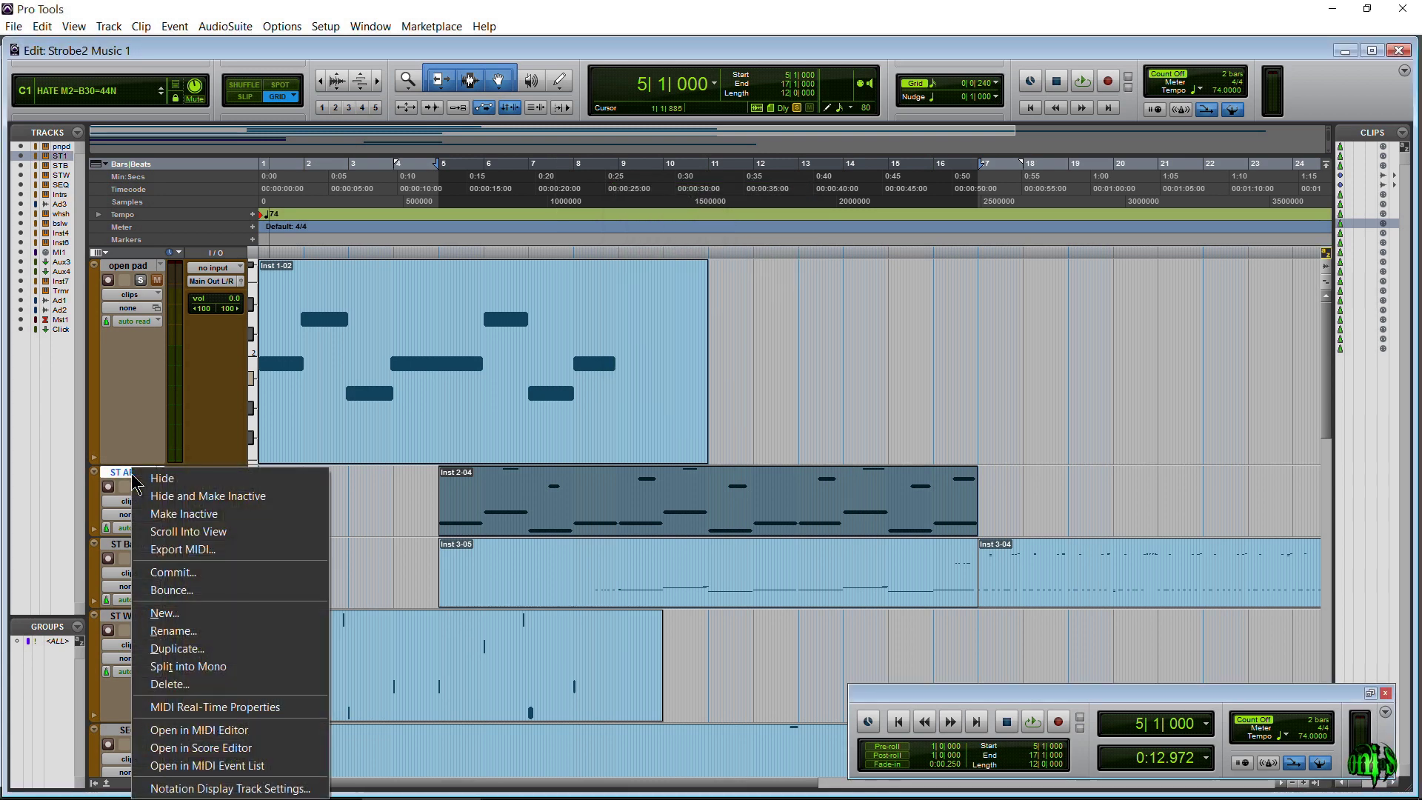
{"action": "left_click", "coordinate": [172, 573]}
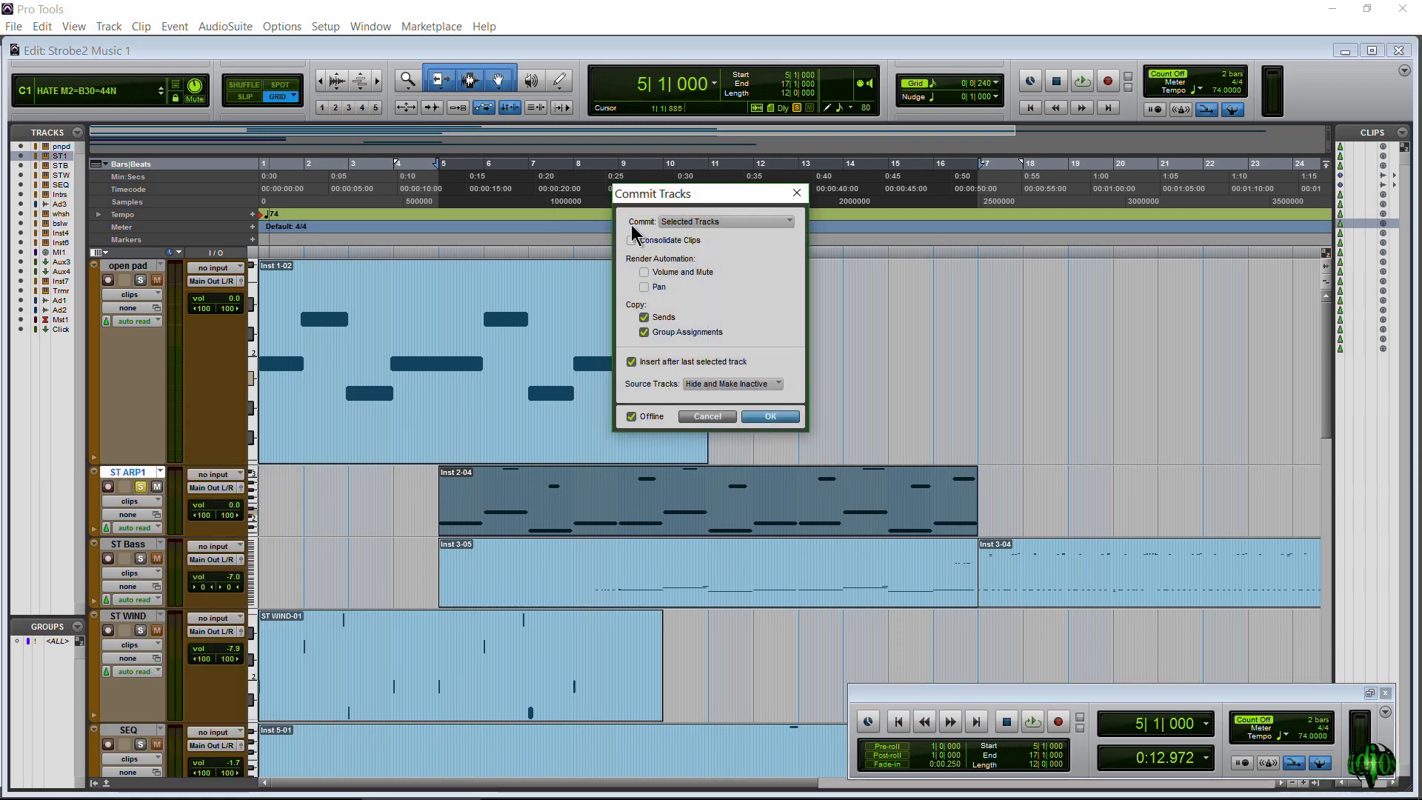
{"action": "left_click", "coordinate": [776, 225]}
{"action": "left_click", "coordinate": [826, 247]}
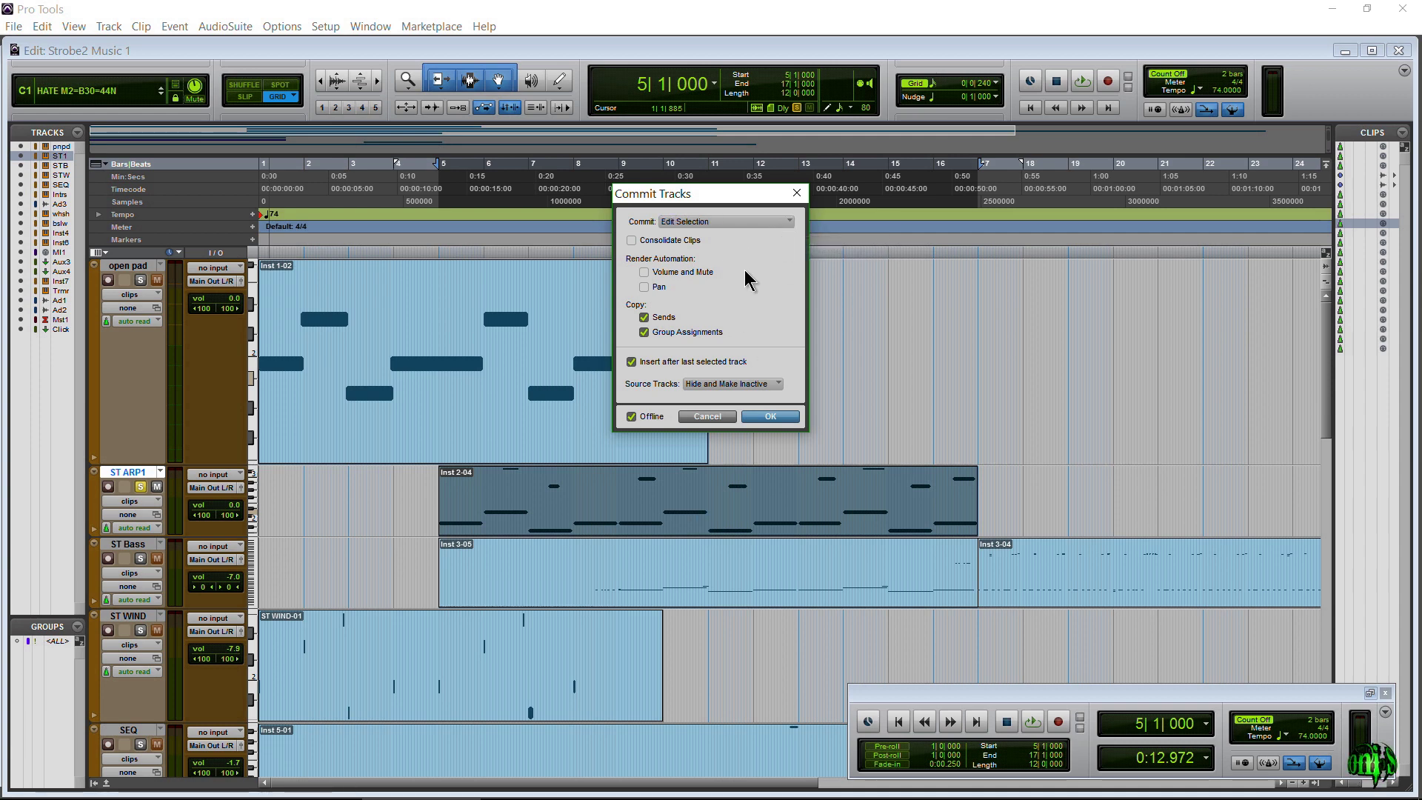
{"action": "left_click", "coordinate": [706, 417]}
{"action": "right_click", "coordinate": [672, 526]}
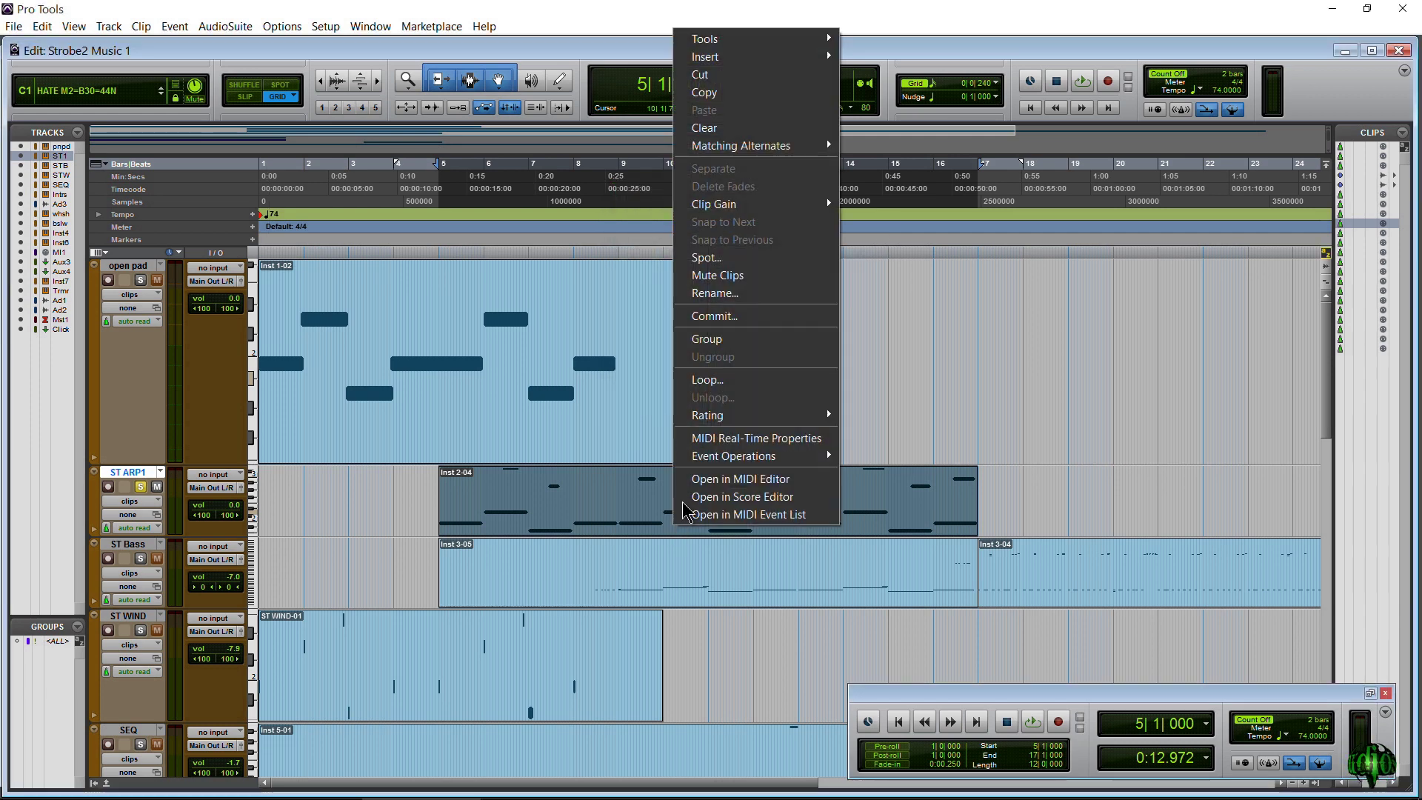
{"action": "left_click", "coordinate": [744, 324]}
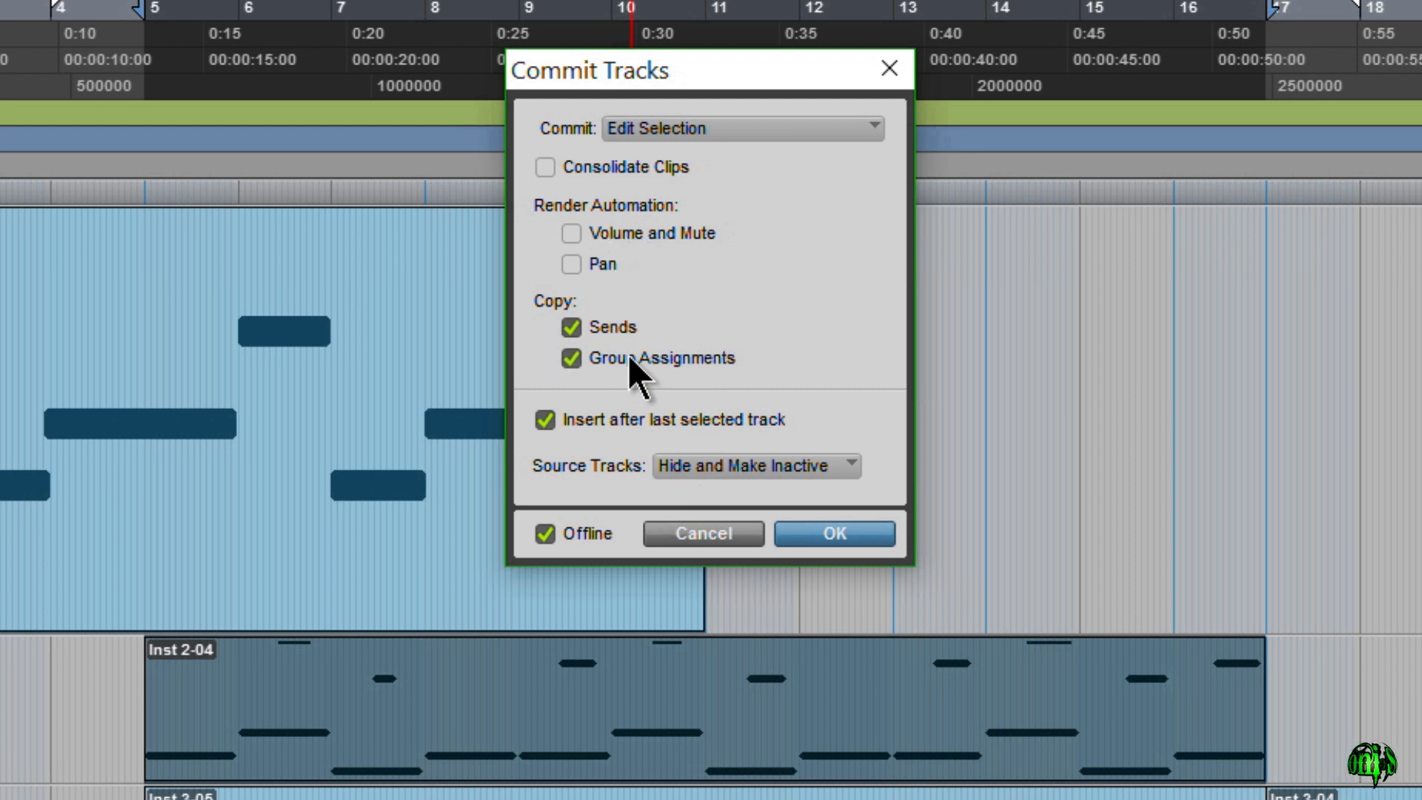
- Keep both sends and group assignments copied to the committed track
{"action": "left_click", "coordinate": [571, 358]}
{"action": "left_click", "coordinate": [567, 329]}
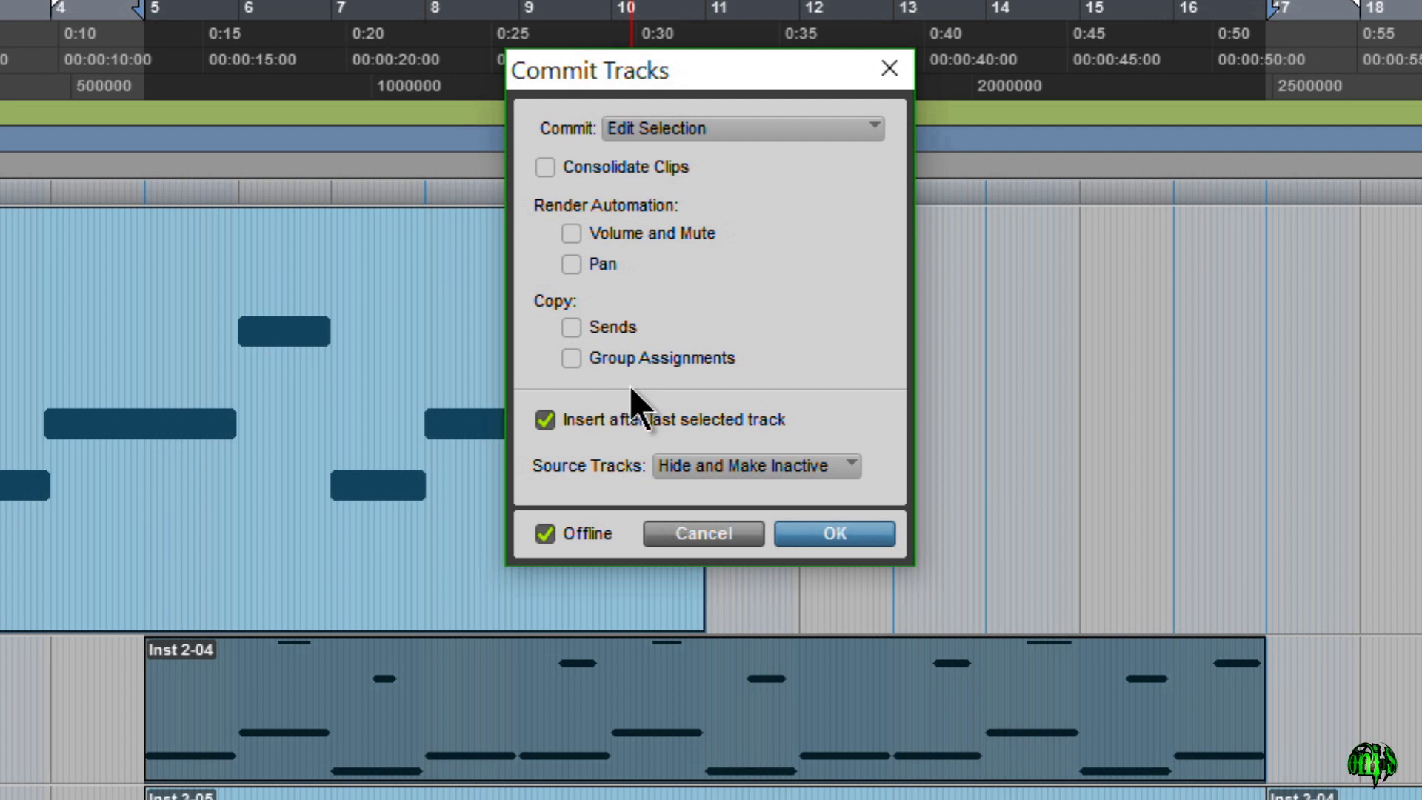
{"action": "left_click", "coordinate": [569, 332]}
{"action": "left_click", "coordinate": [572, 359]}
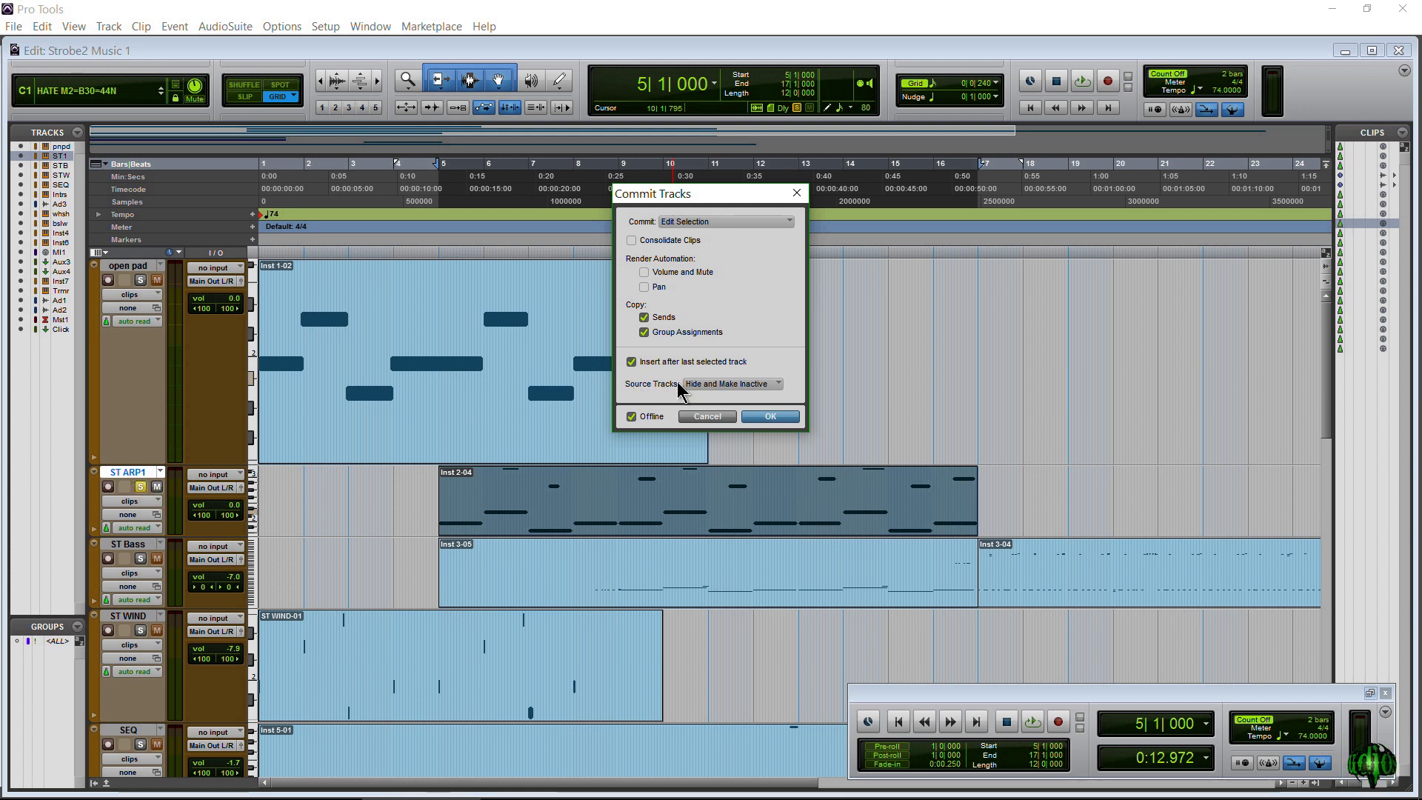
- Keep Hide and Make Inactive for source tracks, leave Offline on, and commit
{"action": "left_click", "coordinate": [757, 384]}
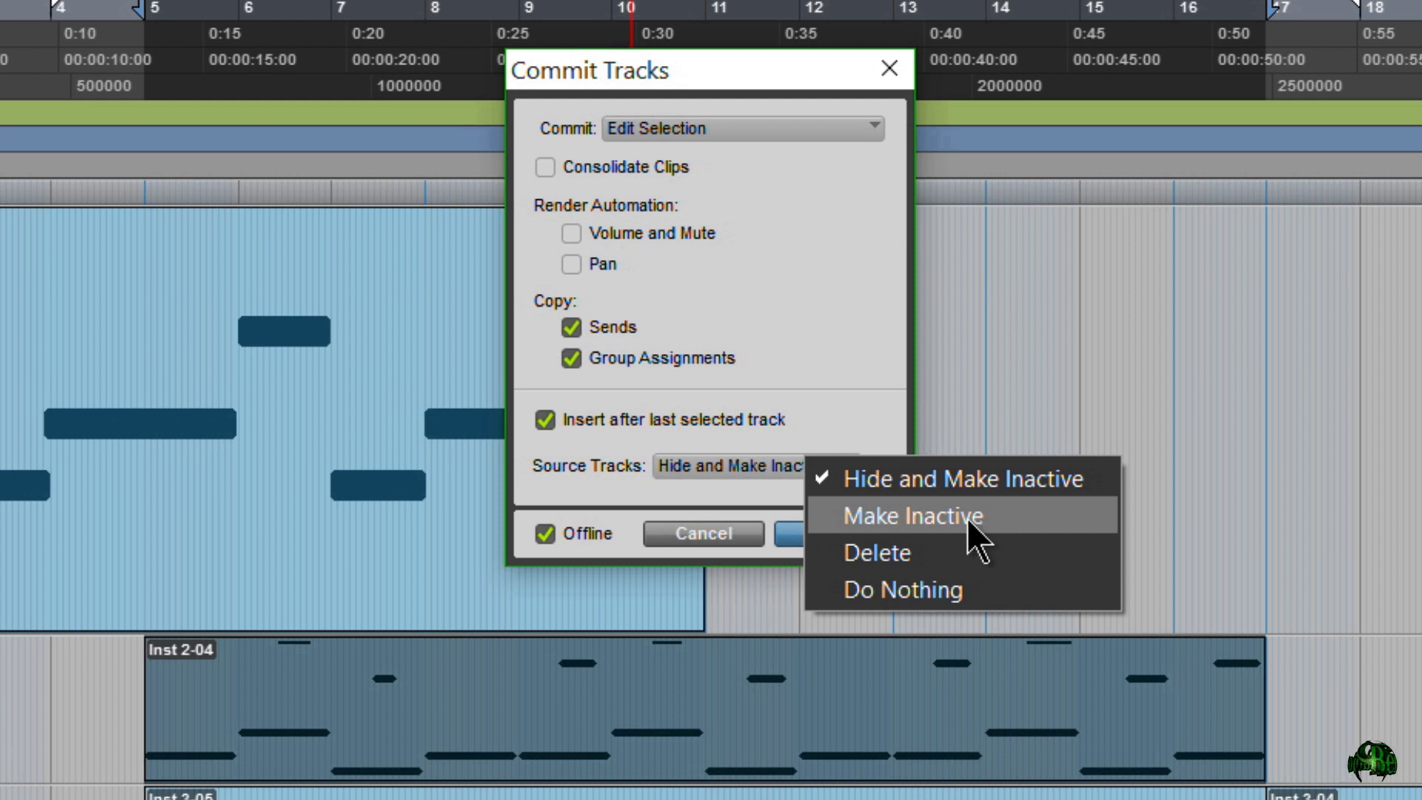
{"action": "left_click", "coordinate": [936, 480]}
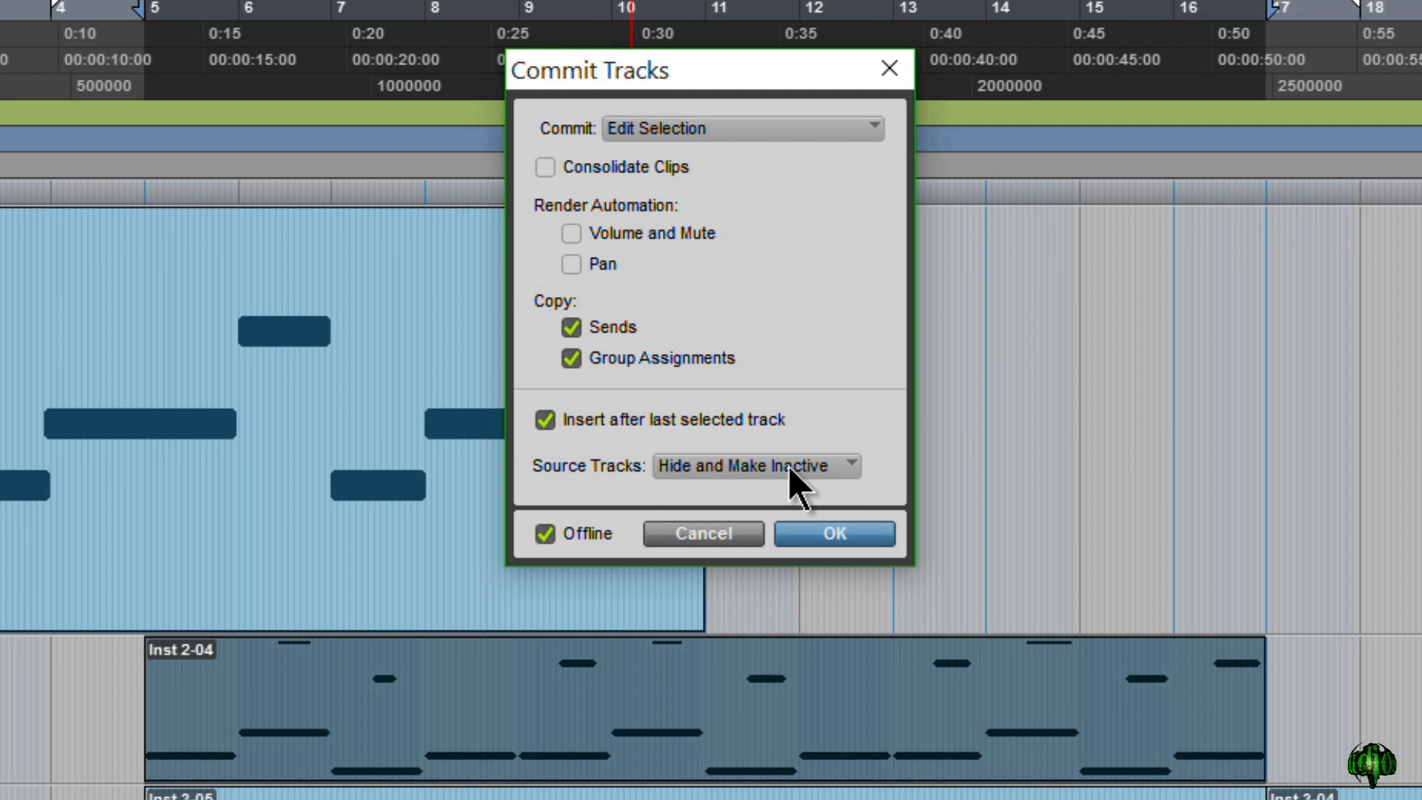
{"action": "left_click", "coordinate": [542, 534]}
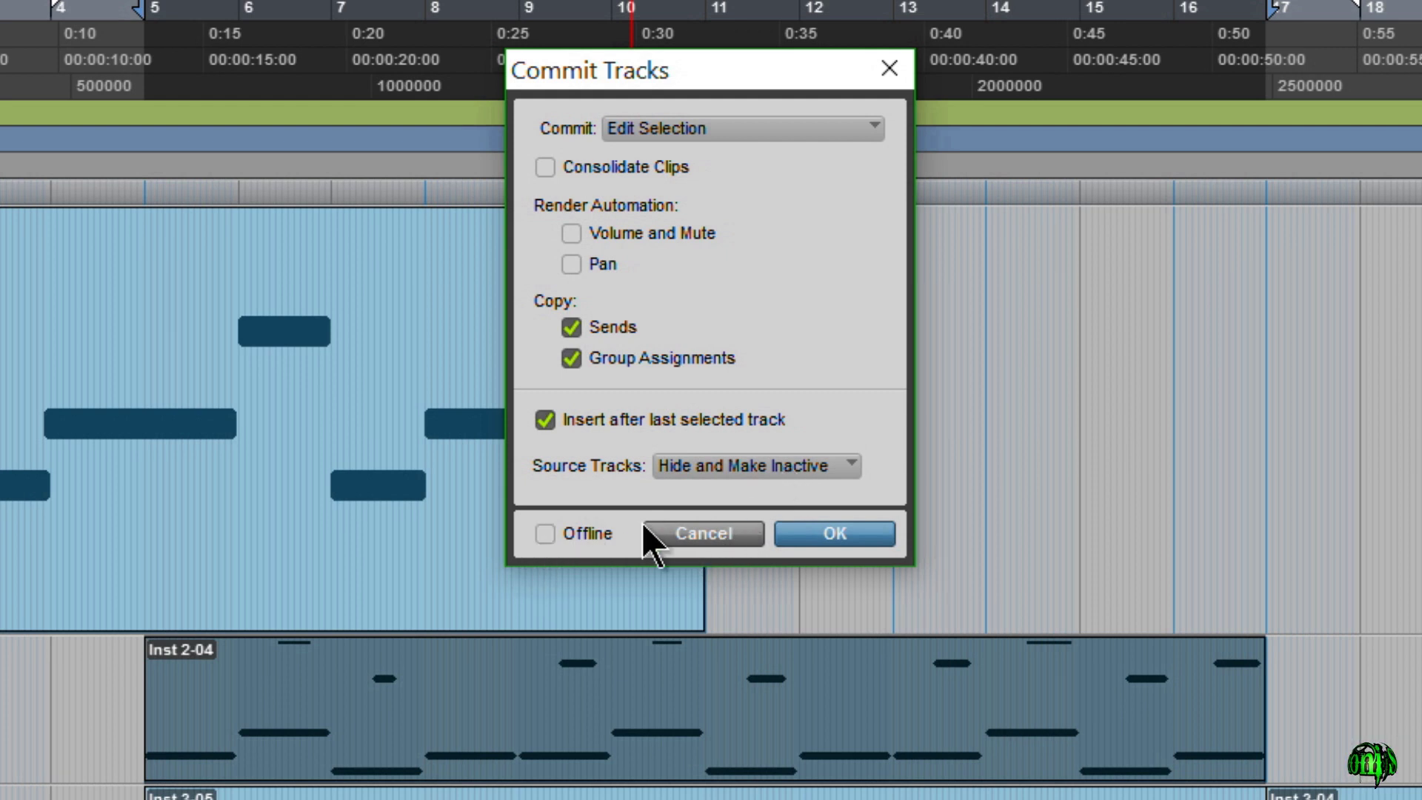
{"action": "left_click", "coordinate": [544, 531]}
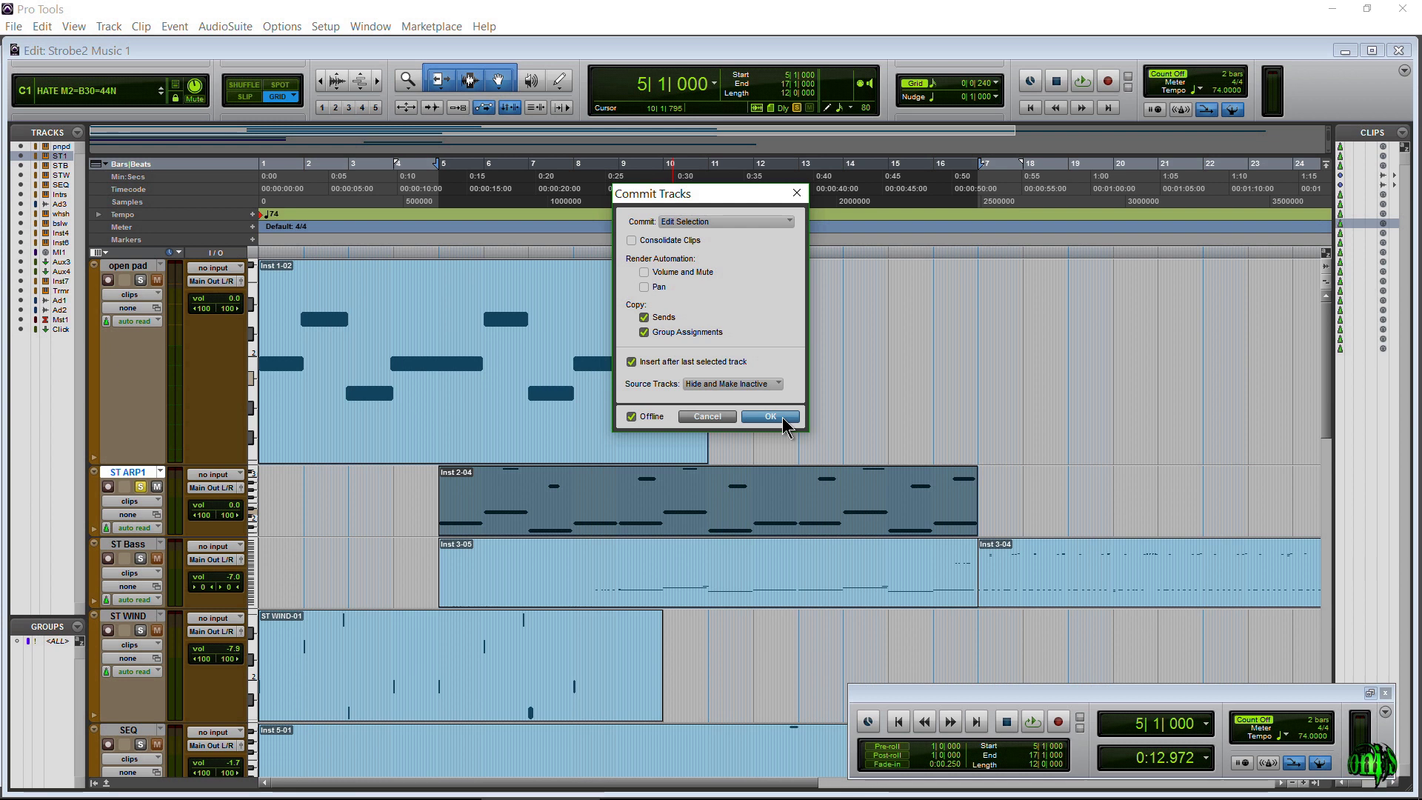
{"action": "left_click", "coordinate": [783, 419]}
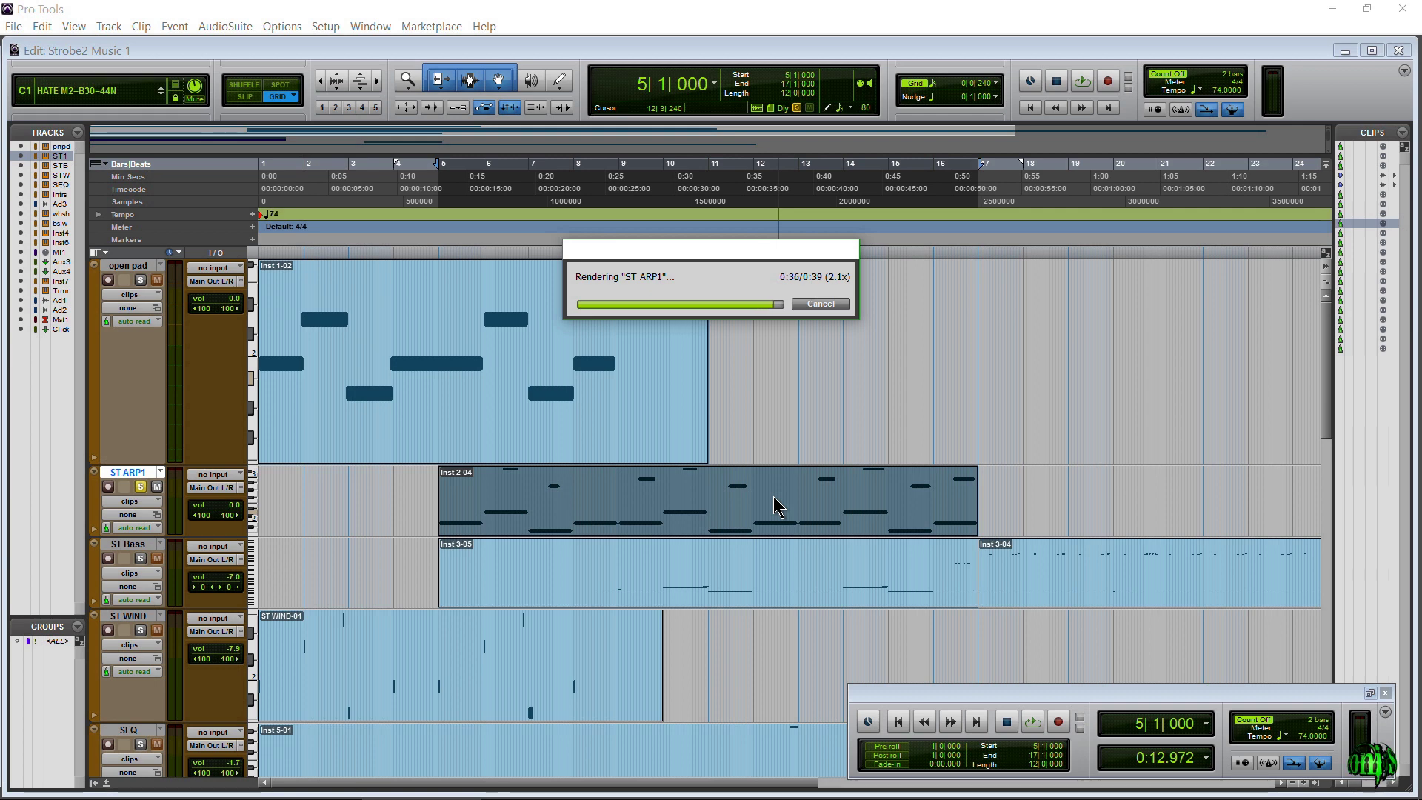
- Toggle ST ARP1 and ST ARP1.cm visibility, leaving the inactive source hidden, then view the mixer
{"action": "left_click", "coordinate": [21, 157]}
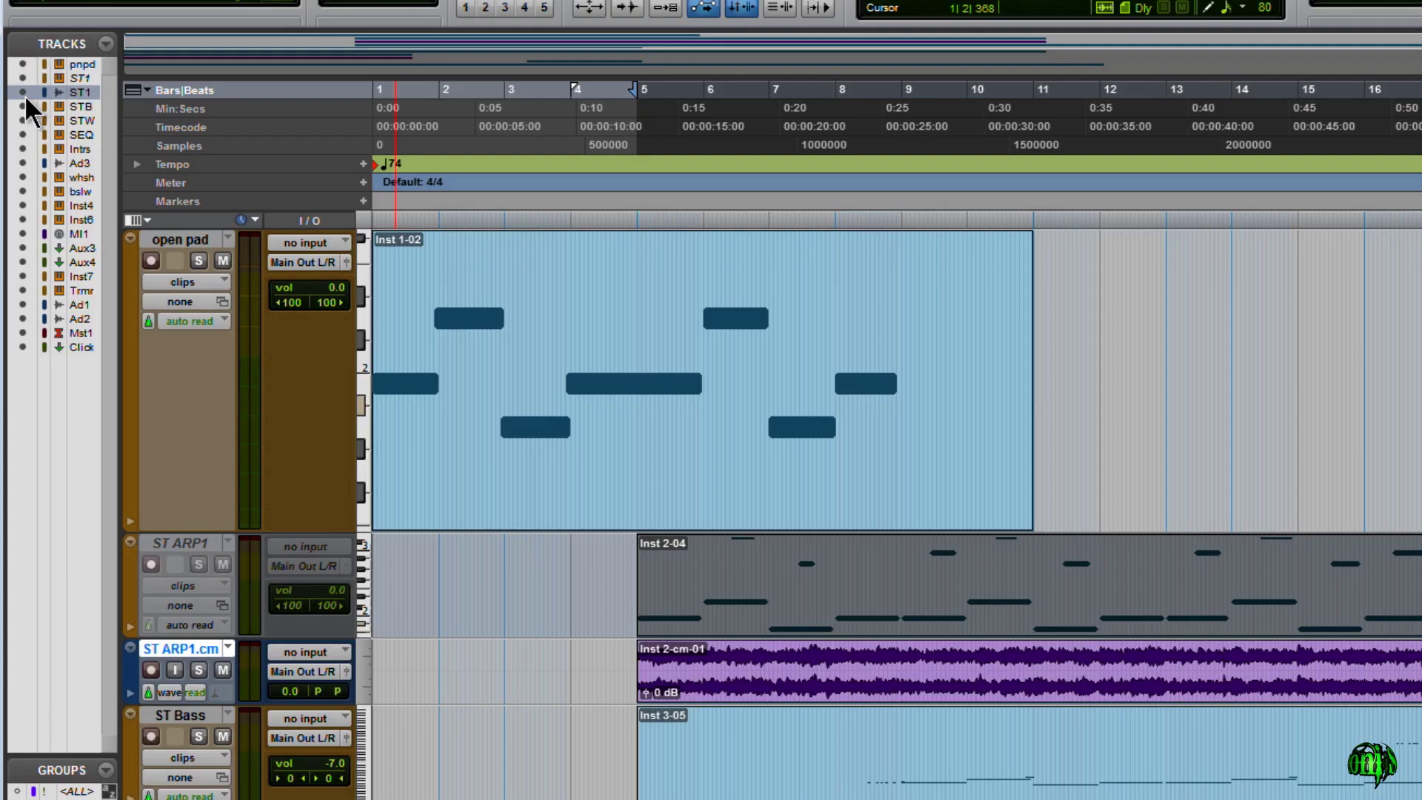
{"action": "left_click", "coordinate": [22, 91]}
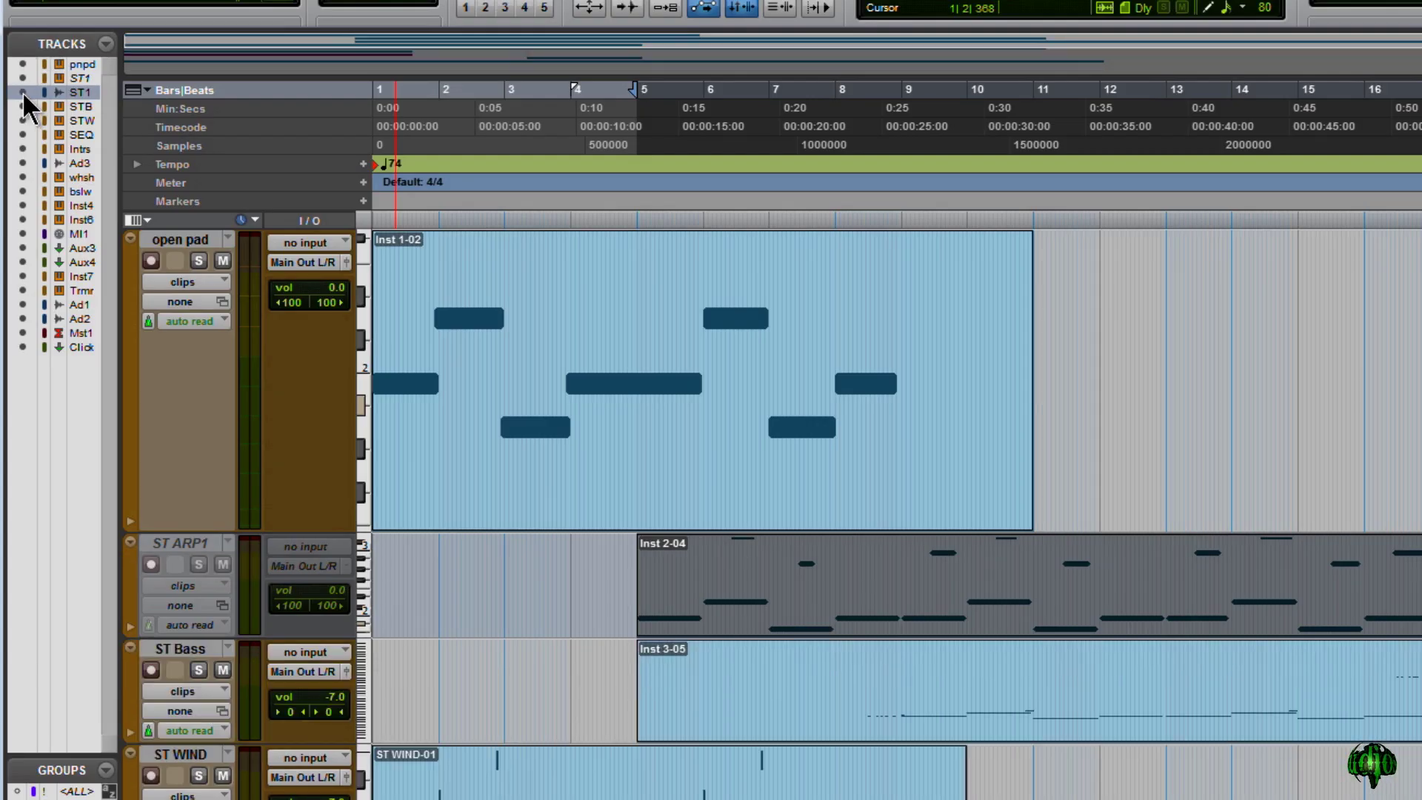
{"action": "left_click", "coordinate": [22, 91]}
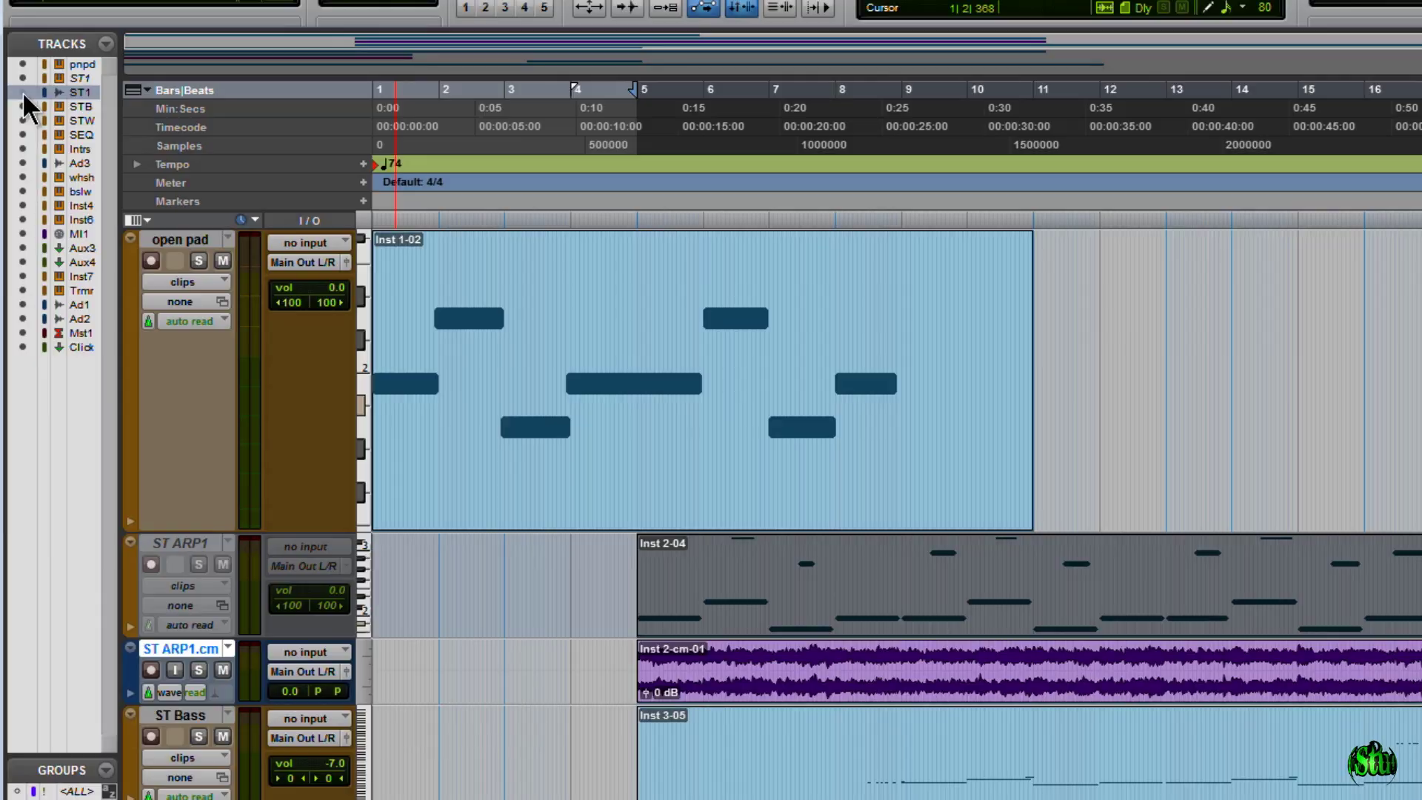
{"action": "left_click", "coordinate": [22, 91]}
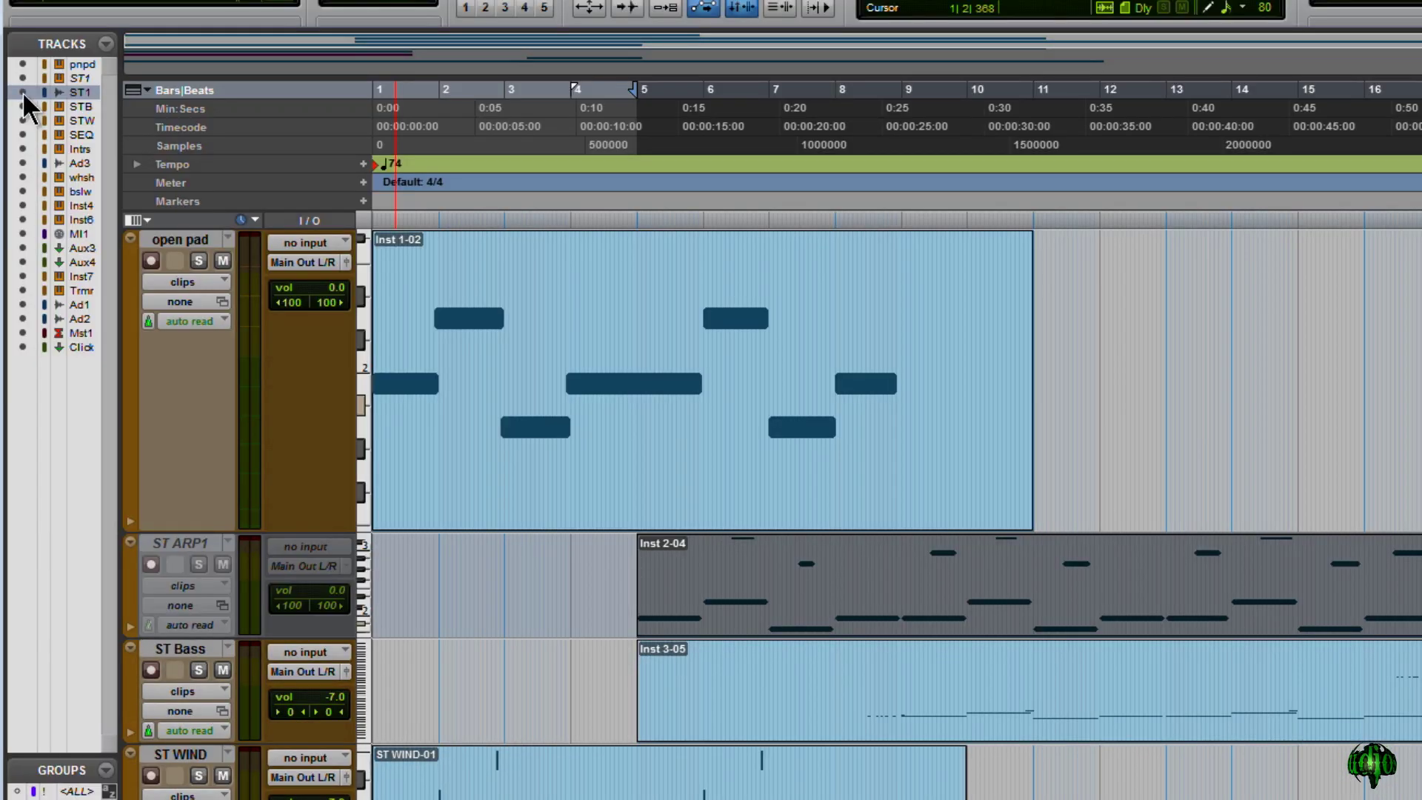
{"action": "left_click", "coordinate": [22, 91]}
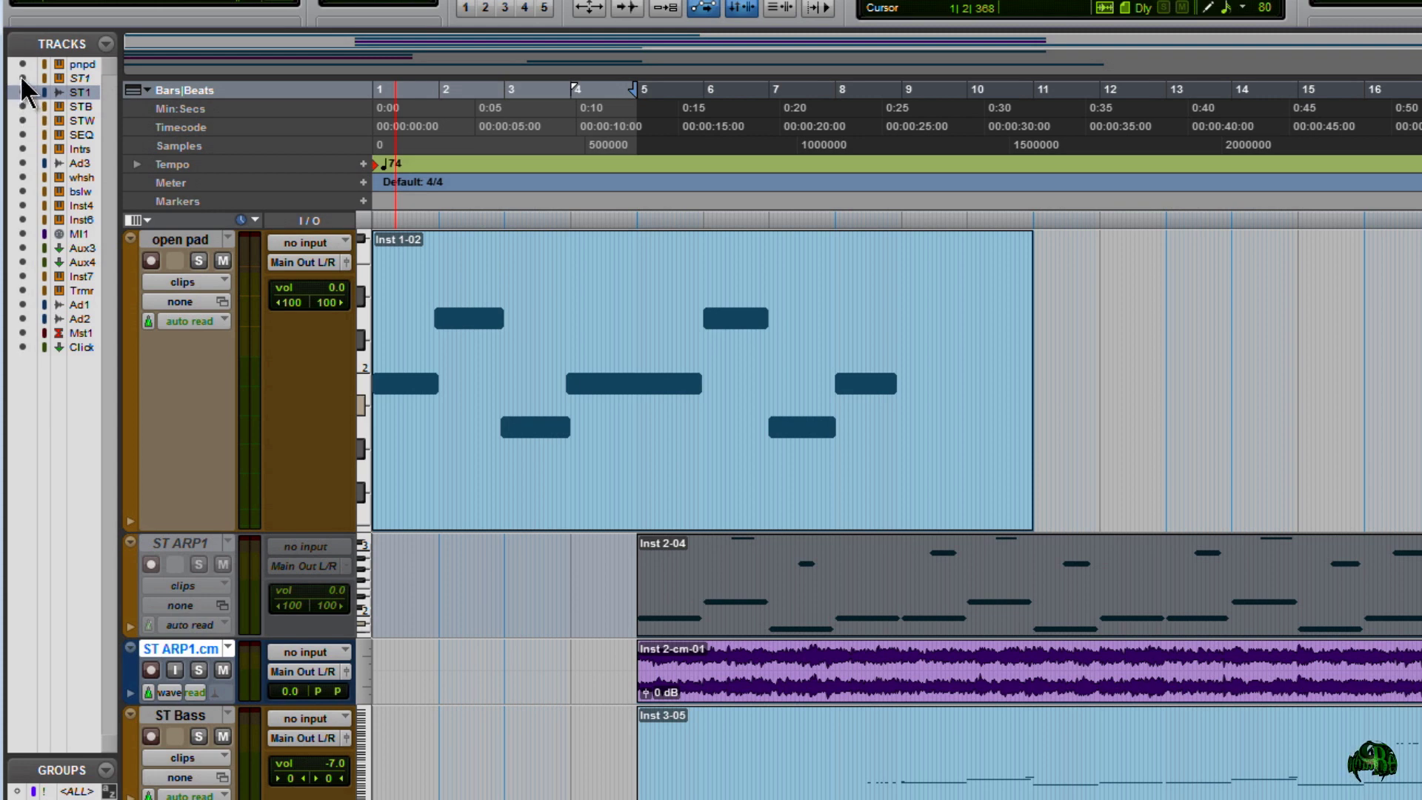
{"action": "left_click", "coordinate": [22, 78]}
{"action": "key", "text": "ctrl+equal"}
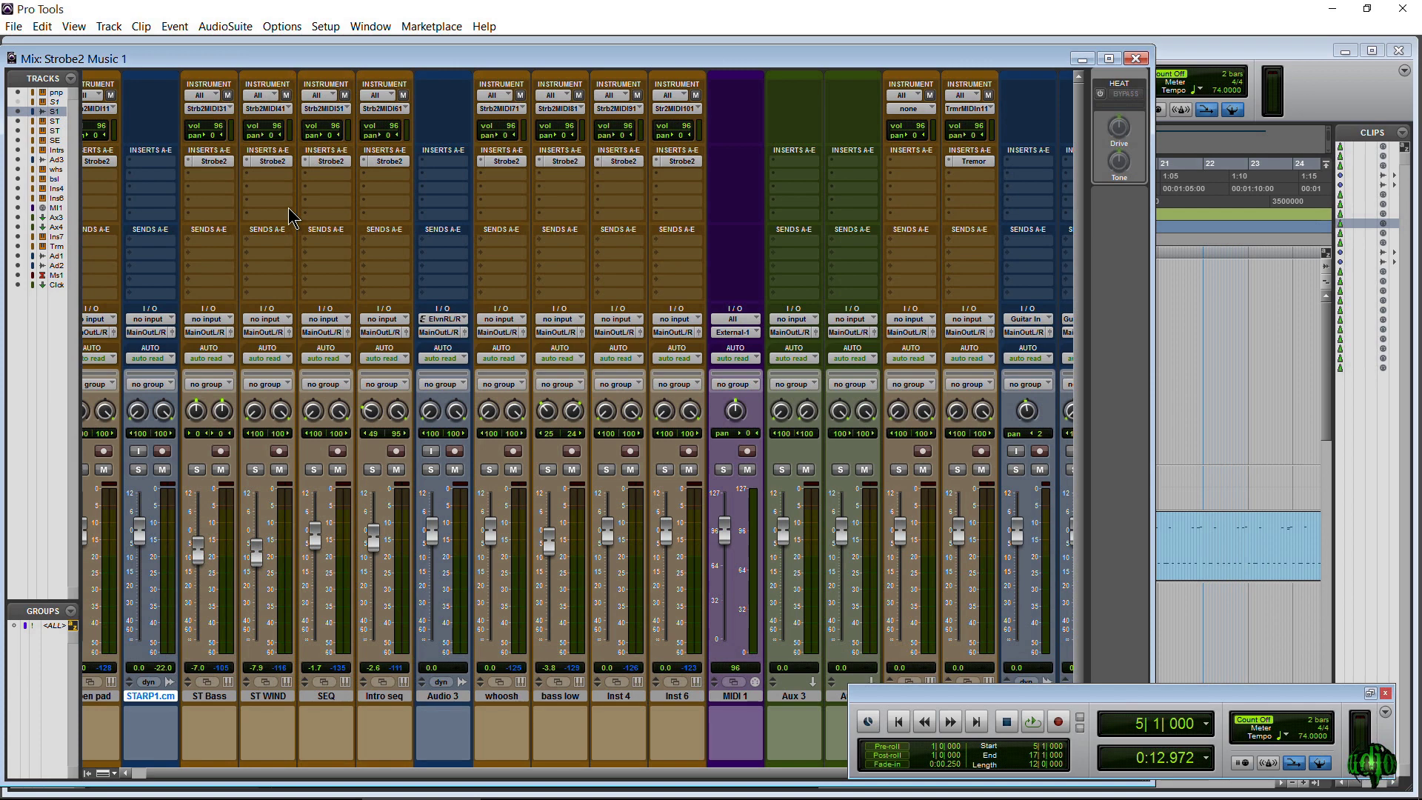
- Solo ST ARP1.cm and play its Inst 2-cm-01 clip from bar 5
{"action": "key", "text": "ctrl+equal"}
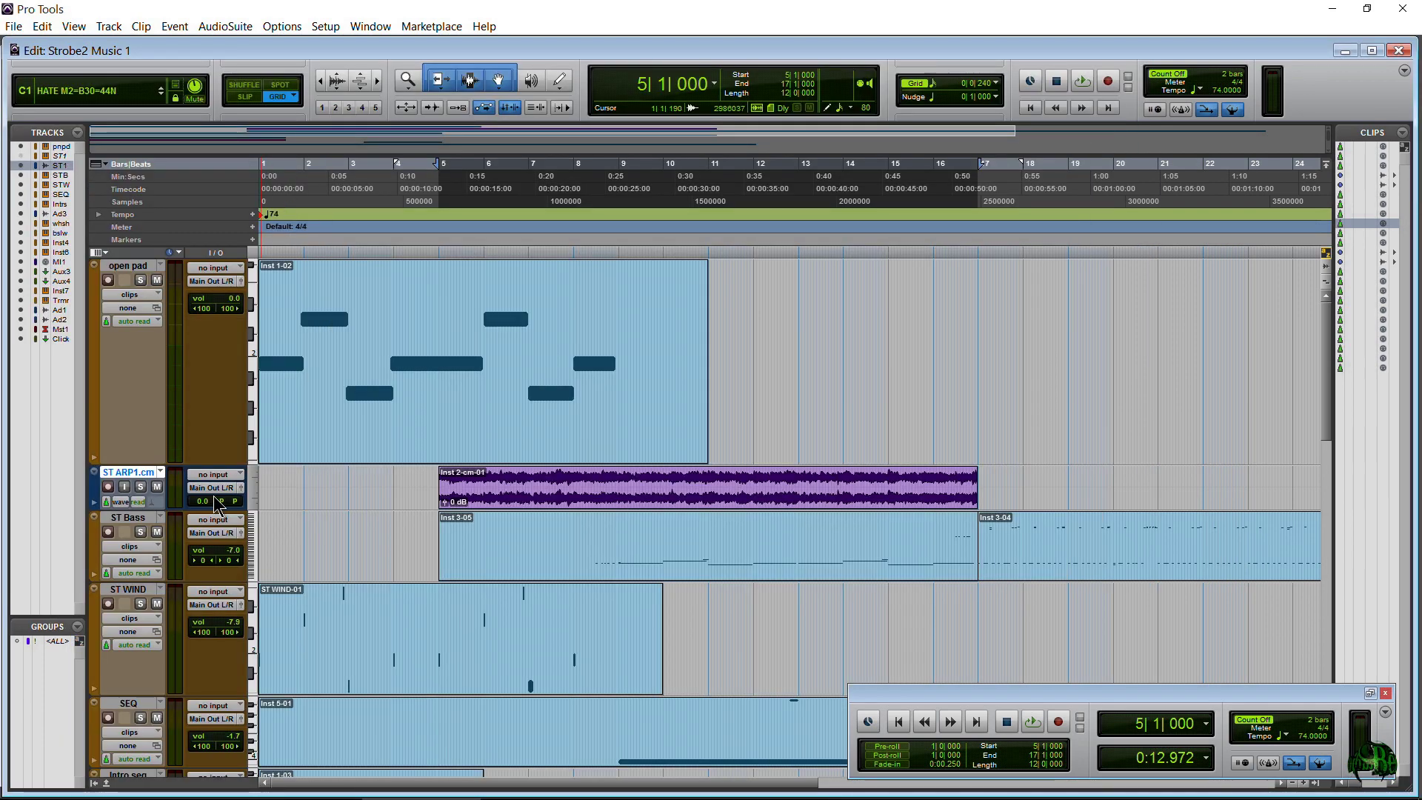
{"action": "left_click", "coordinate": [145, 487]}
{"action": "left_click", "coordinate": [496, 496]}
{"action": "key", "text": "space"}
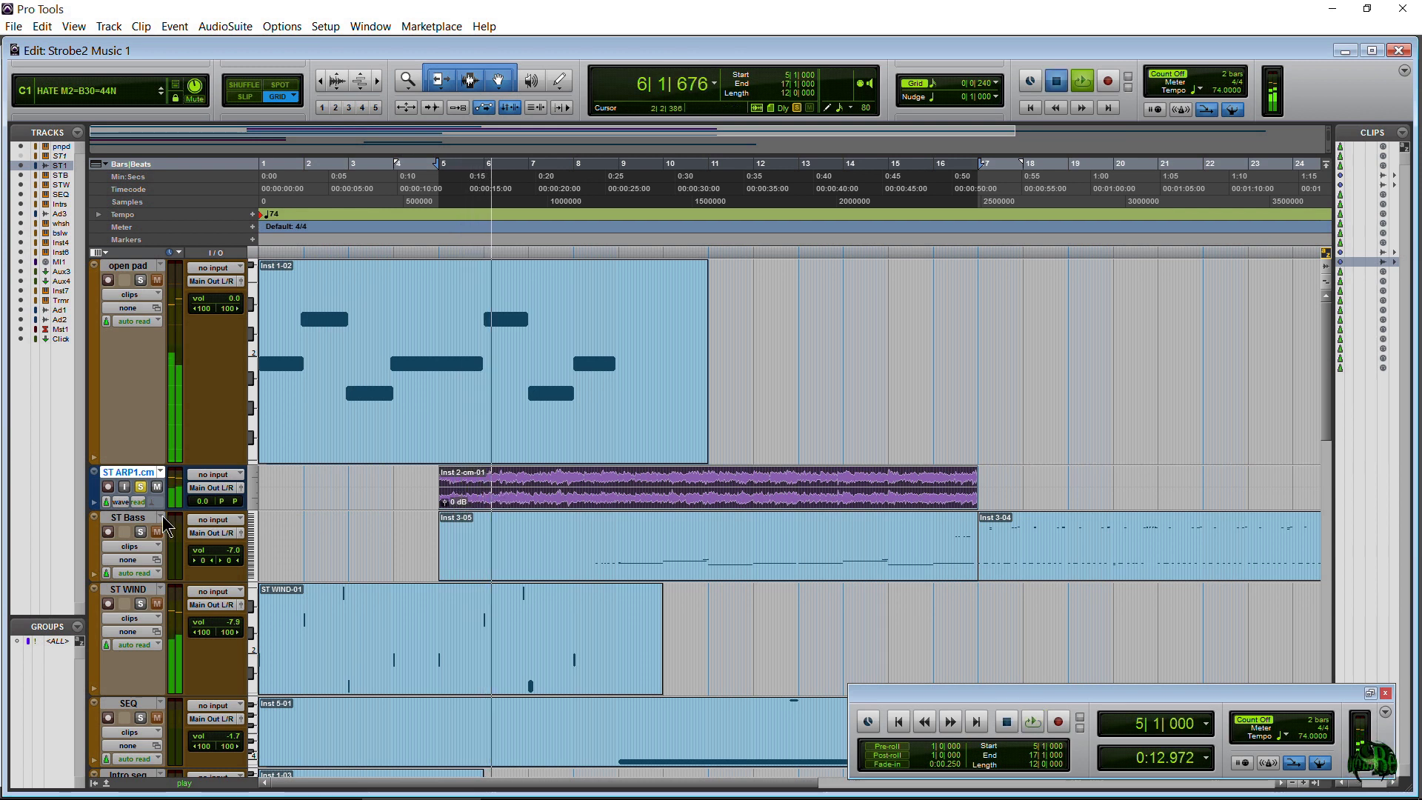
{"action": "key", "text": "space"}
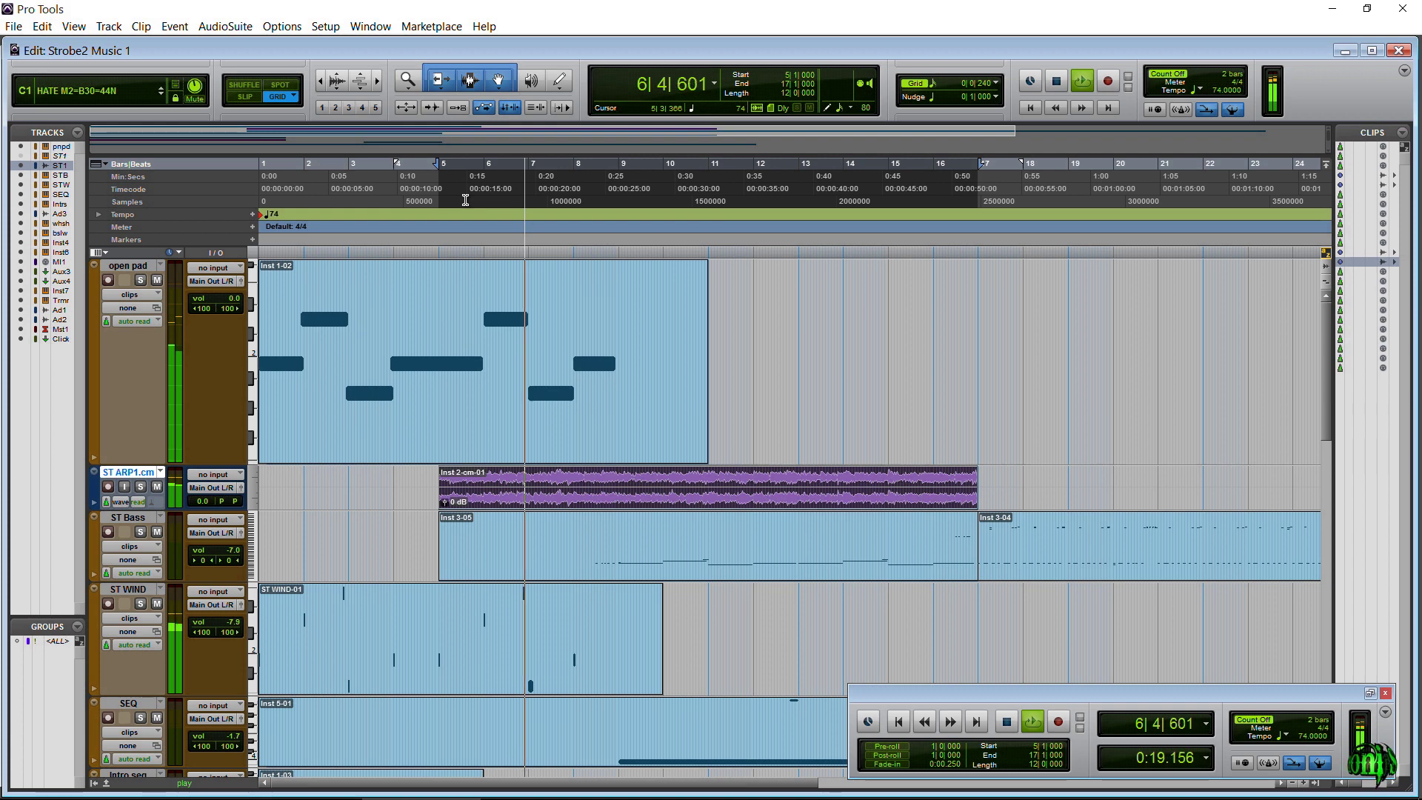
{"action": "key", "text": "space"}
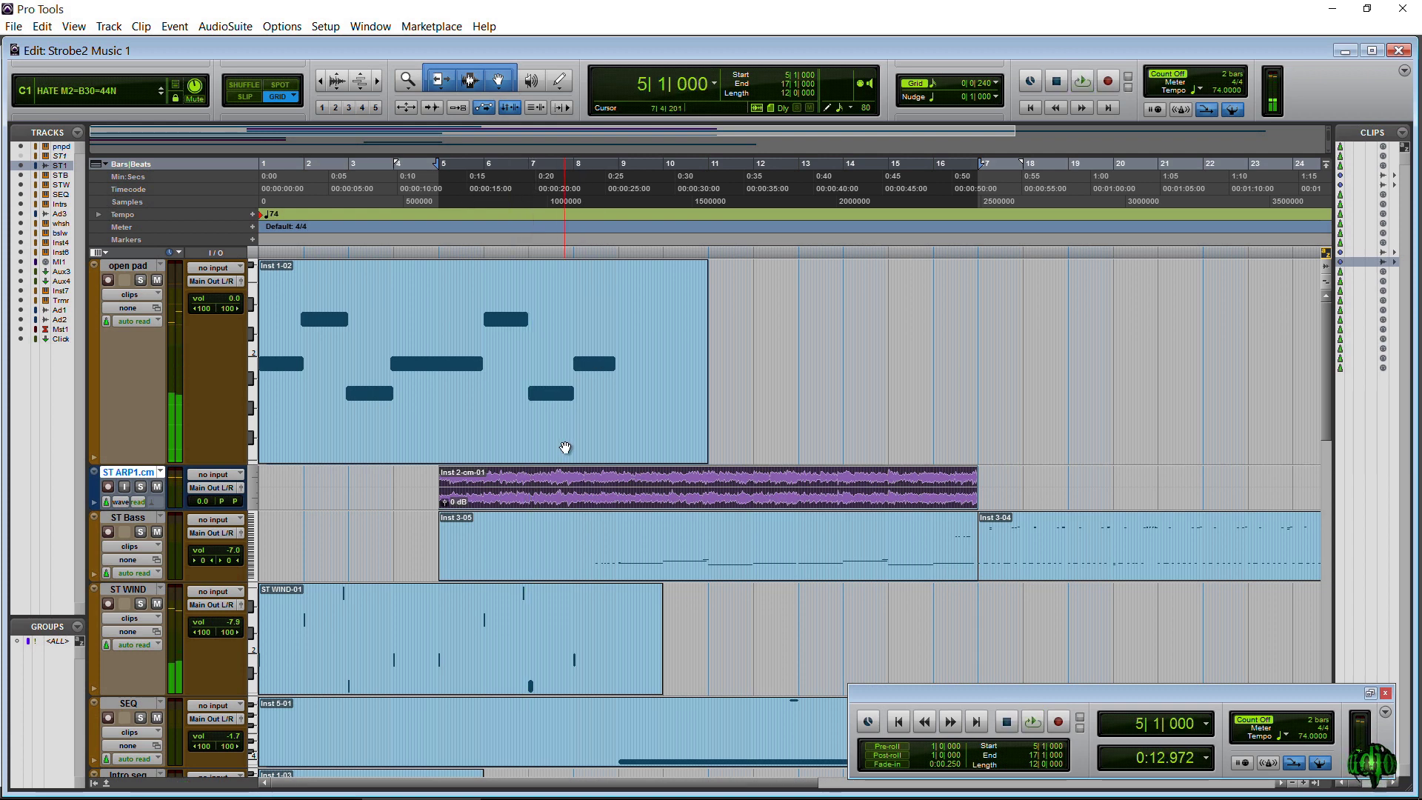
{"action": "scroll", "coordinate": [565, 448], "scroll_direction": "down", "scroll_amount": 3}
{"action": "scroll", "coordinate": [565, 447], "scroll_direction": "up", "scroll_amount": 2}
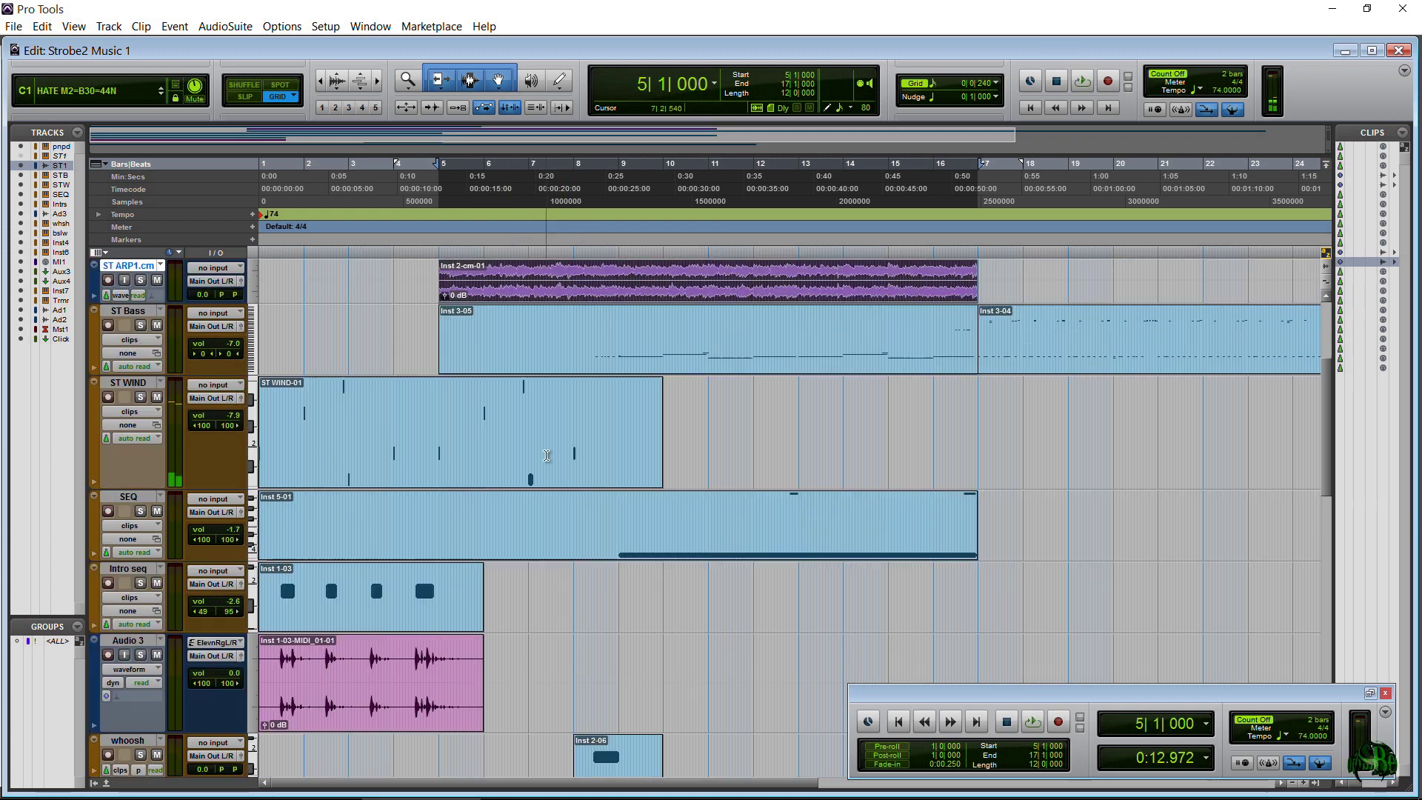
{"action": "left_click", "coordinate": [563, 555]}
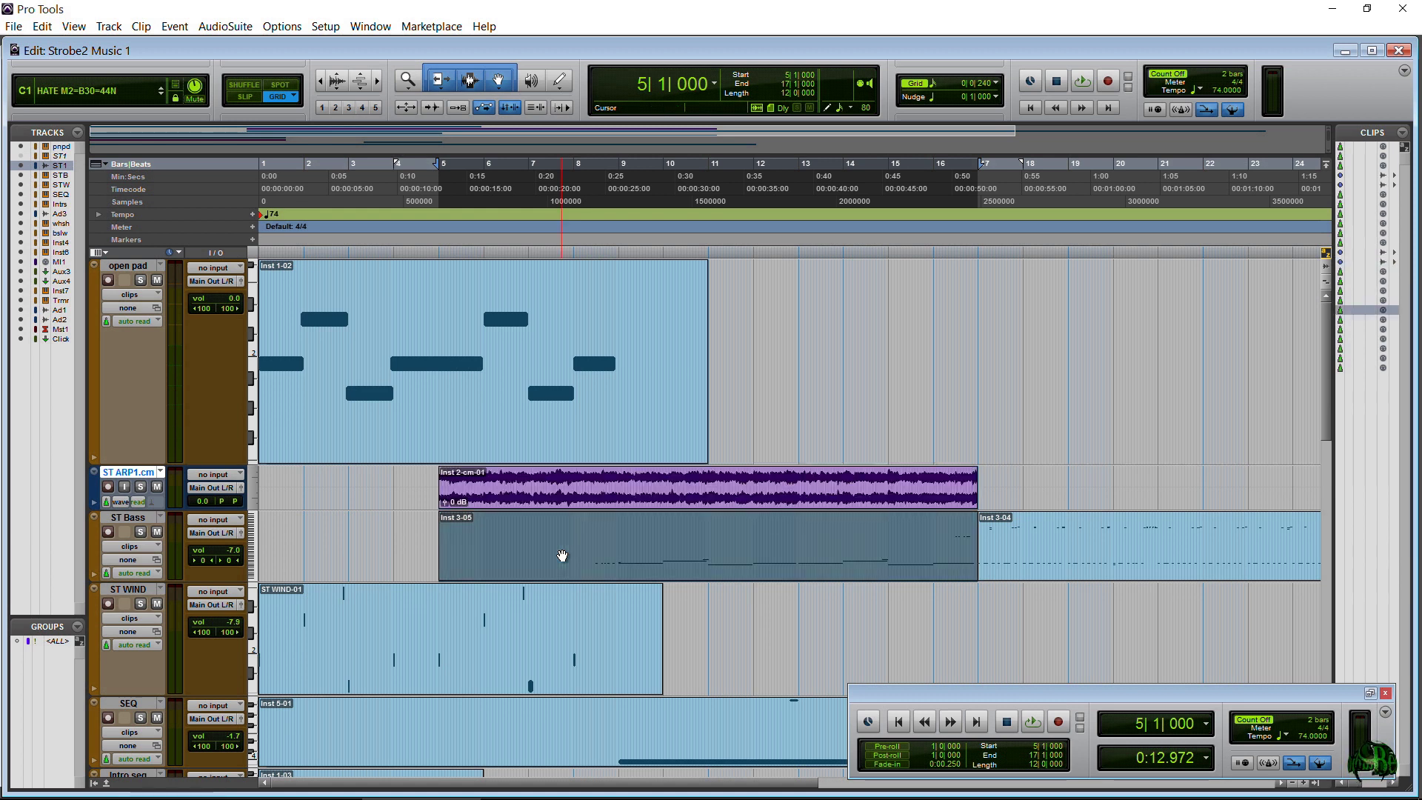
{"action": "key", "text": "ctrl+="}
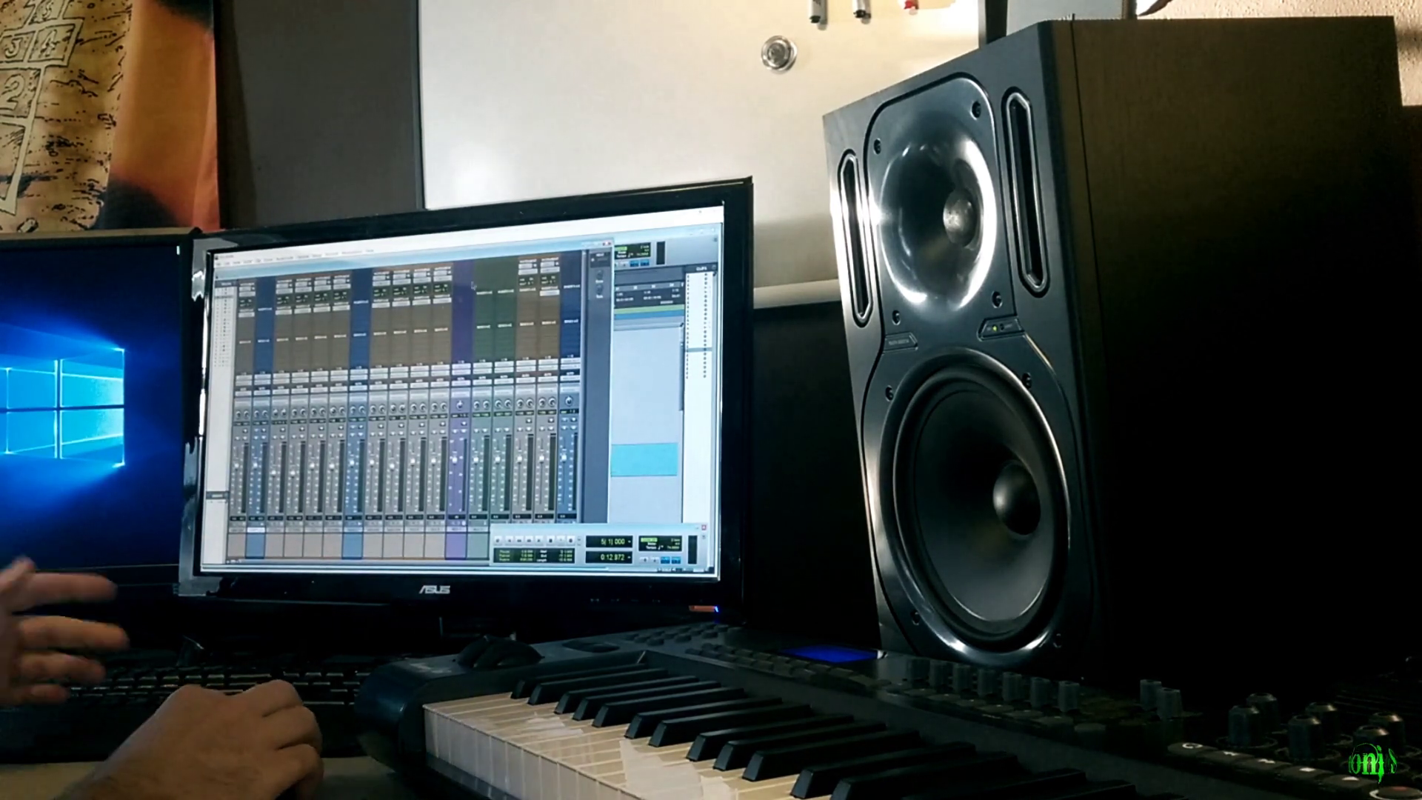
{"action": "key", "text": "ctrl+="}
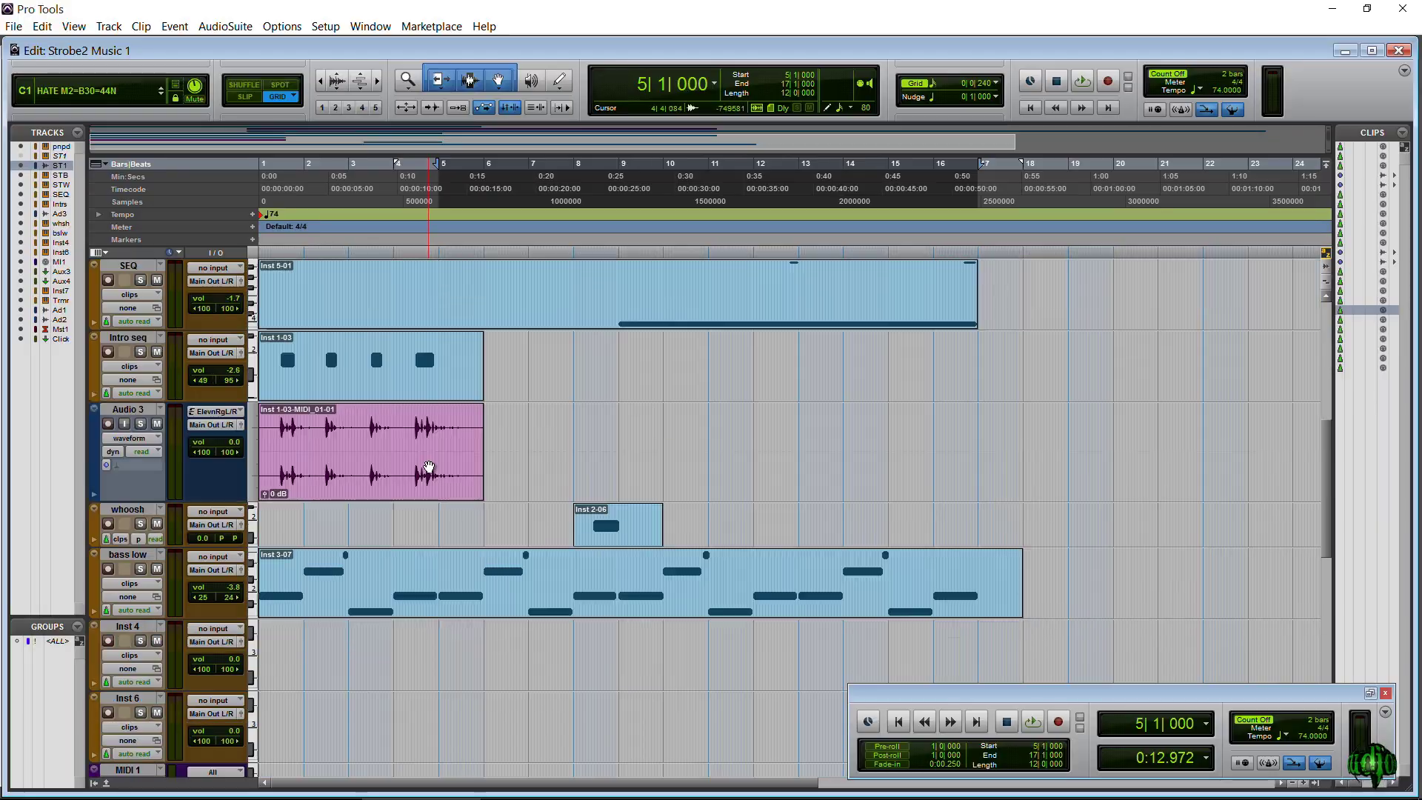
{"action": "scroll", "coordinate": [425, 469], "scroll_direction": "up", "scroll_amount": 3}
{"action": "left_click", "coordinate": [413, 412]}
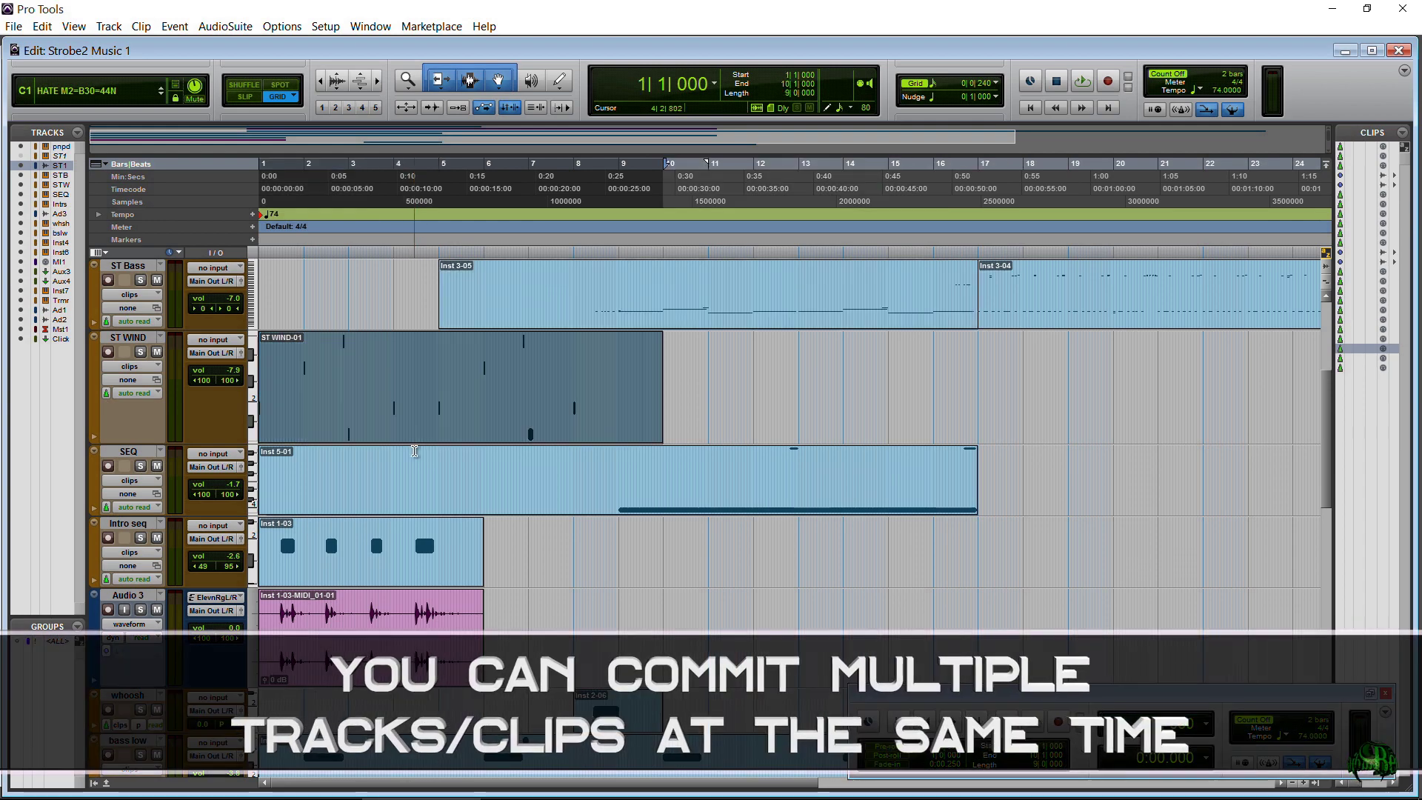
- Extend the clip selection across the SEQ and bass low clips
{"action": "left_click", "coordinate": [409, 481], "text": "shift"}
{"action": "scroll", "coordinate": [494, 520], "scroll_direction": "down", "scroll_amount": 3}
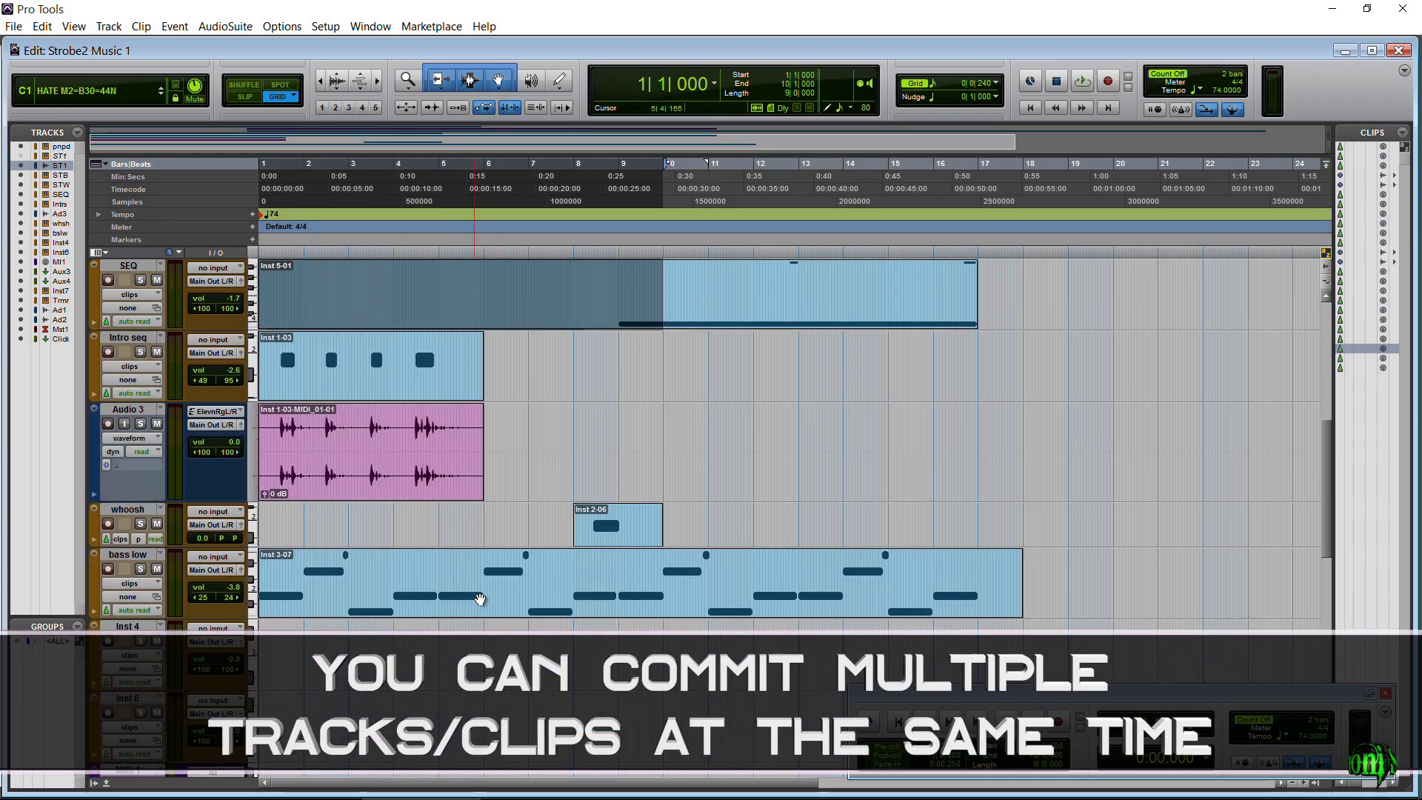
{"action": "left_click", "coordinate": [481, 580], "text": "shift"}
{"action": "scroll", "coordinate": [651, 450], "scroll_direction": "up", "scroll_amount": 3}
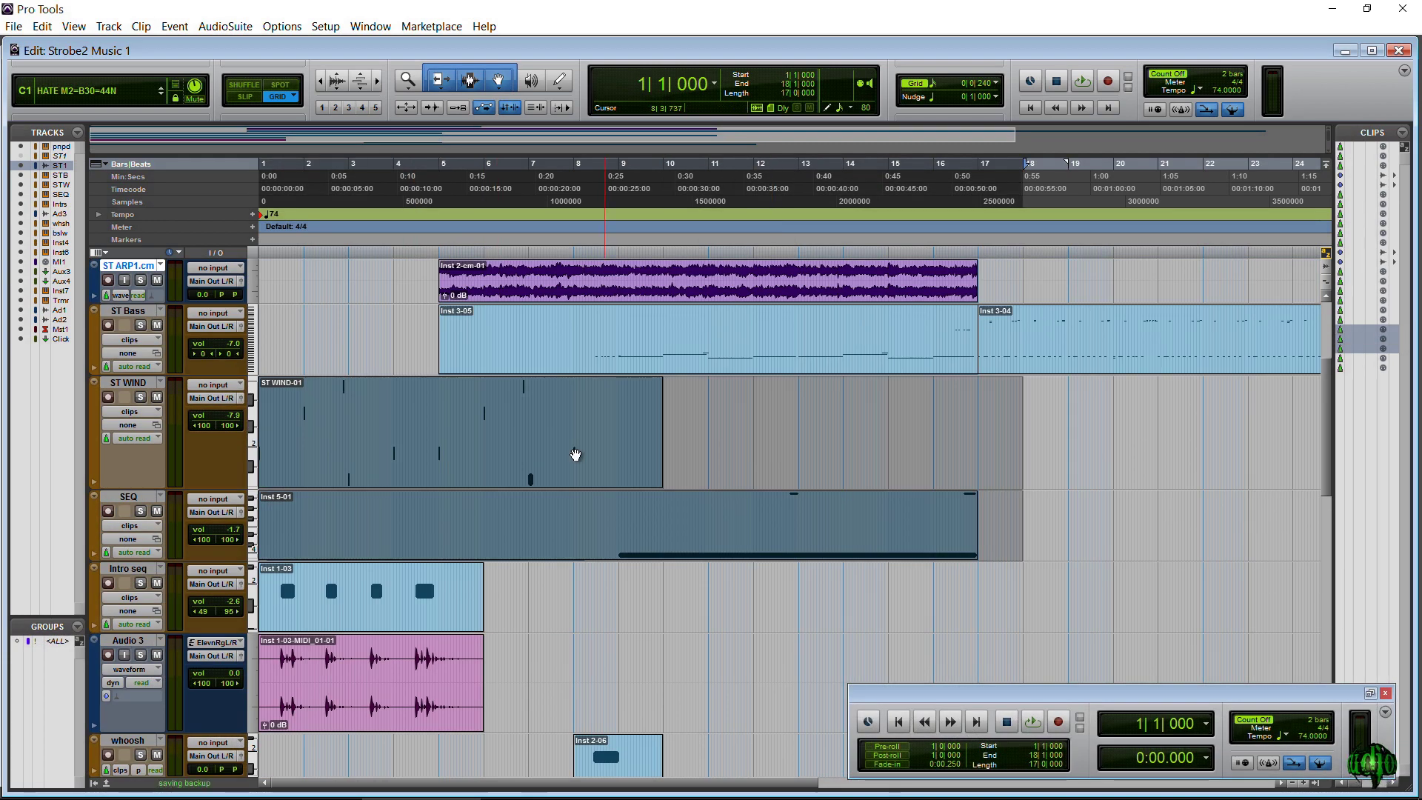
- Commit the selected clips with Source Tracks set to Make Inactive
{"action": "right_click", "coordinate": [430, 456]}
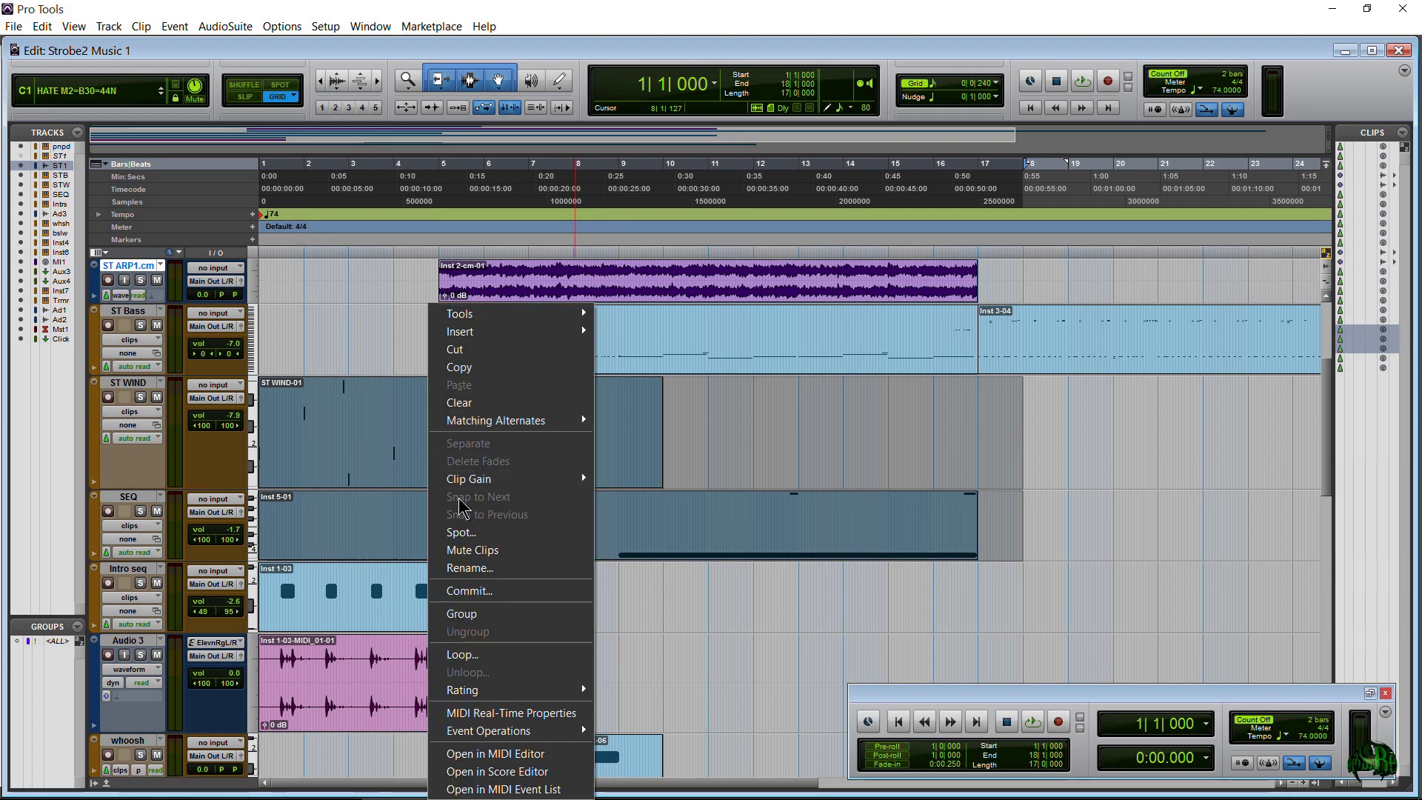
{"action": "left_click", "coordinate": [527, 593]}
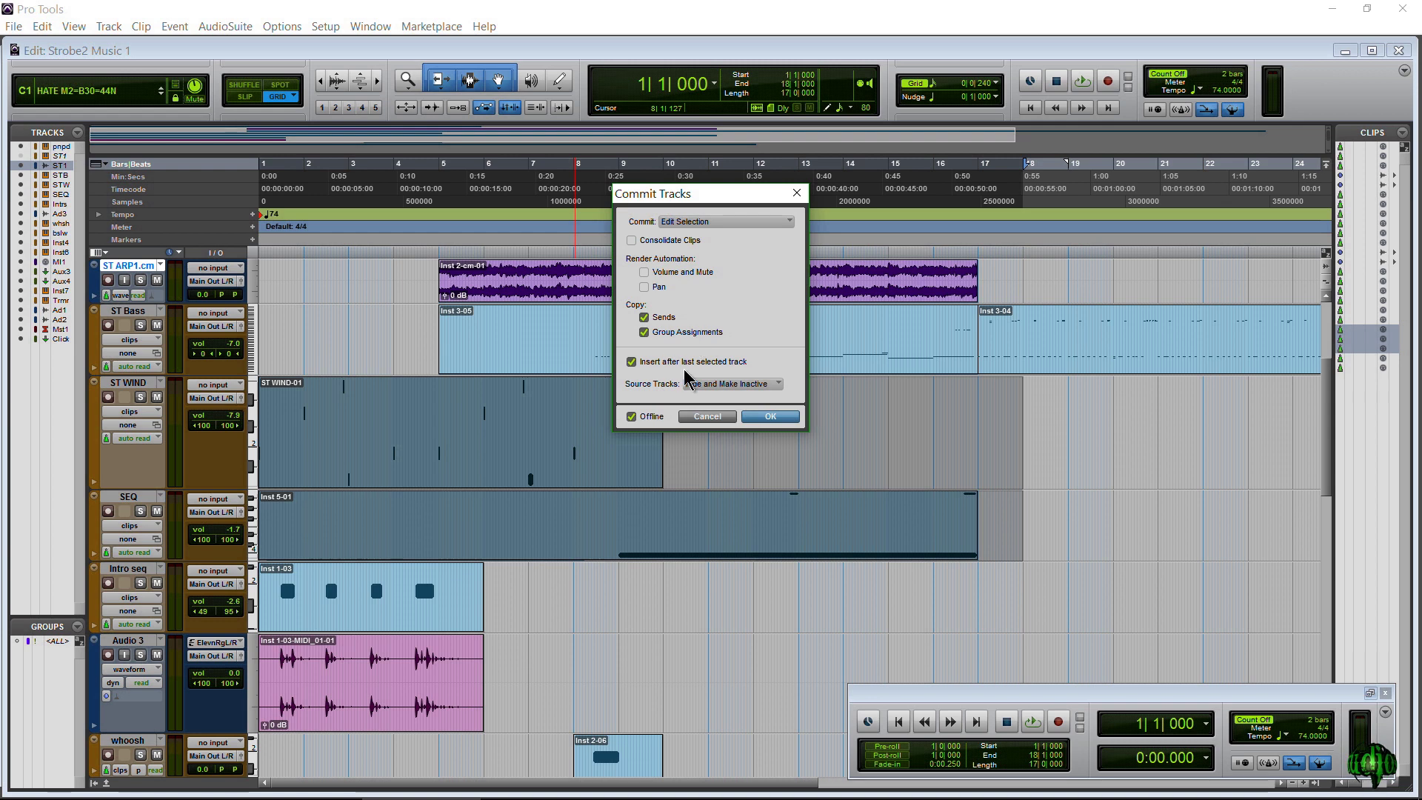
{"action": "left_click", "coordinate": [729, 384]}
{"action": "left_click", "coordinate": [759, 406]}
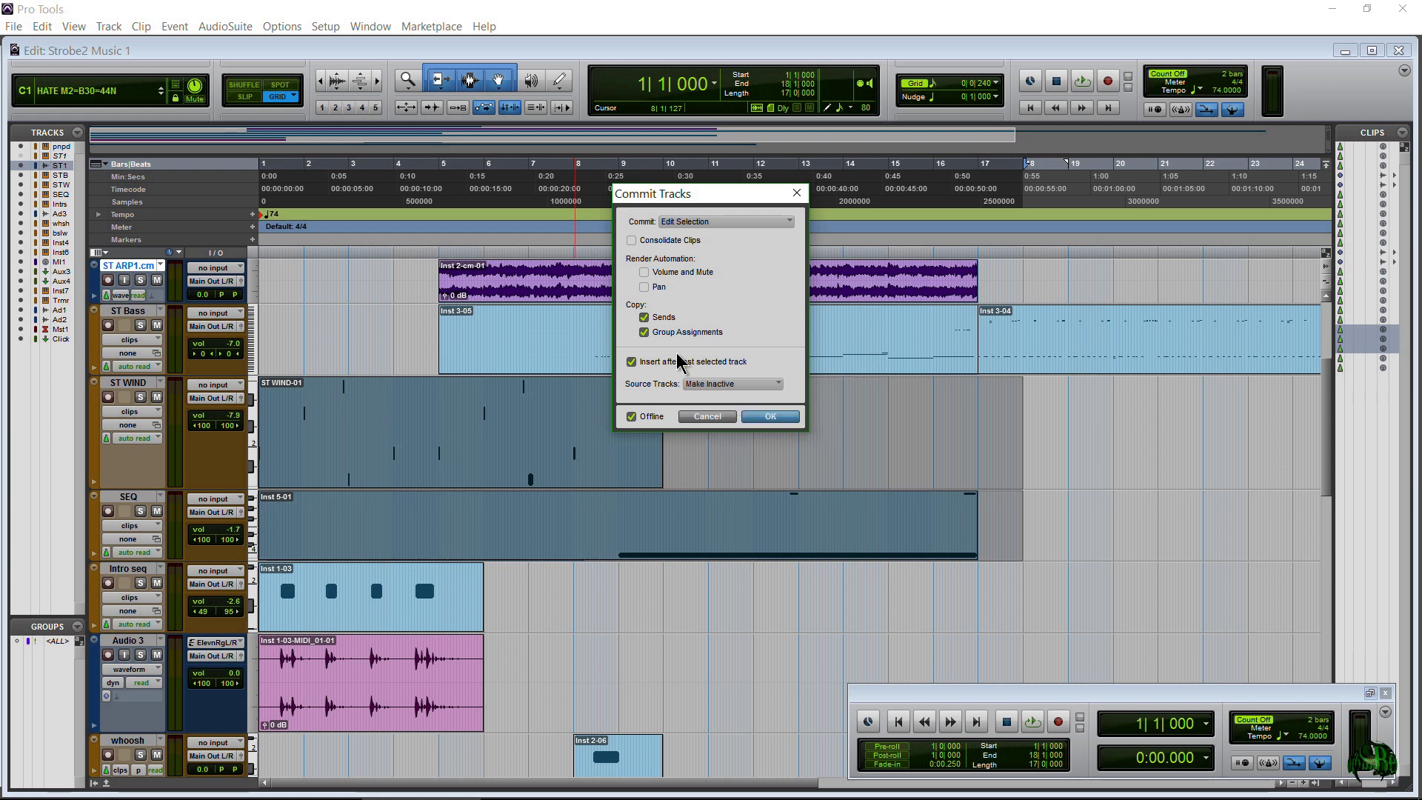
{"action": "left_click", "coordinate": [770, 416]}
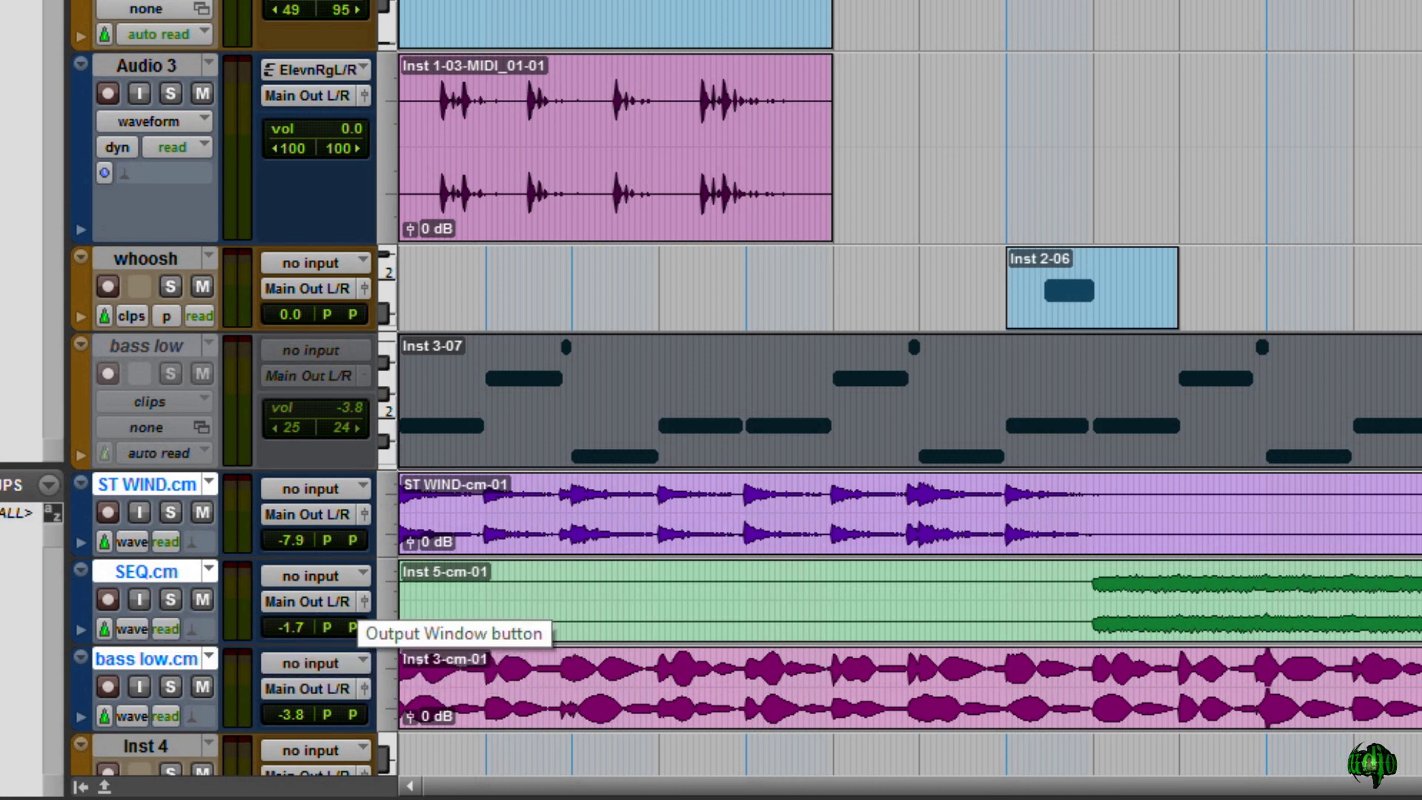
- Review the new ST WIND.cm, SEQ.cm and bass low.cm tracks and select the SEQ track
{"action": "scroll", "coordinate": [353, 627], "scroll_direction": "down", "scroll_amount": 3}
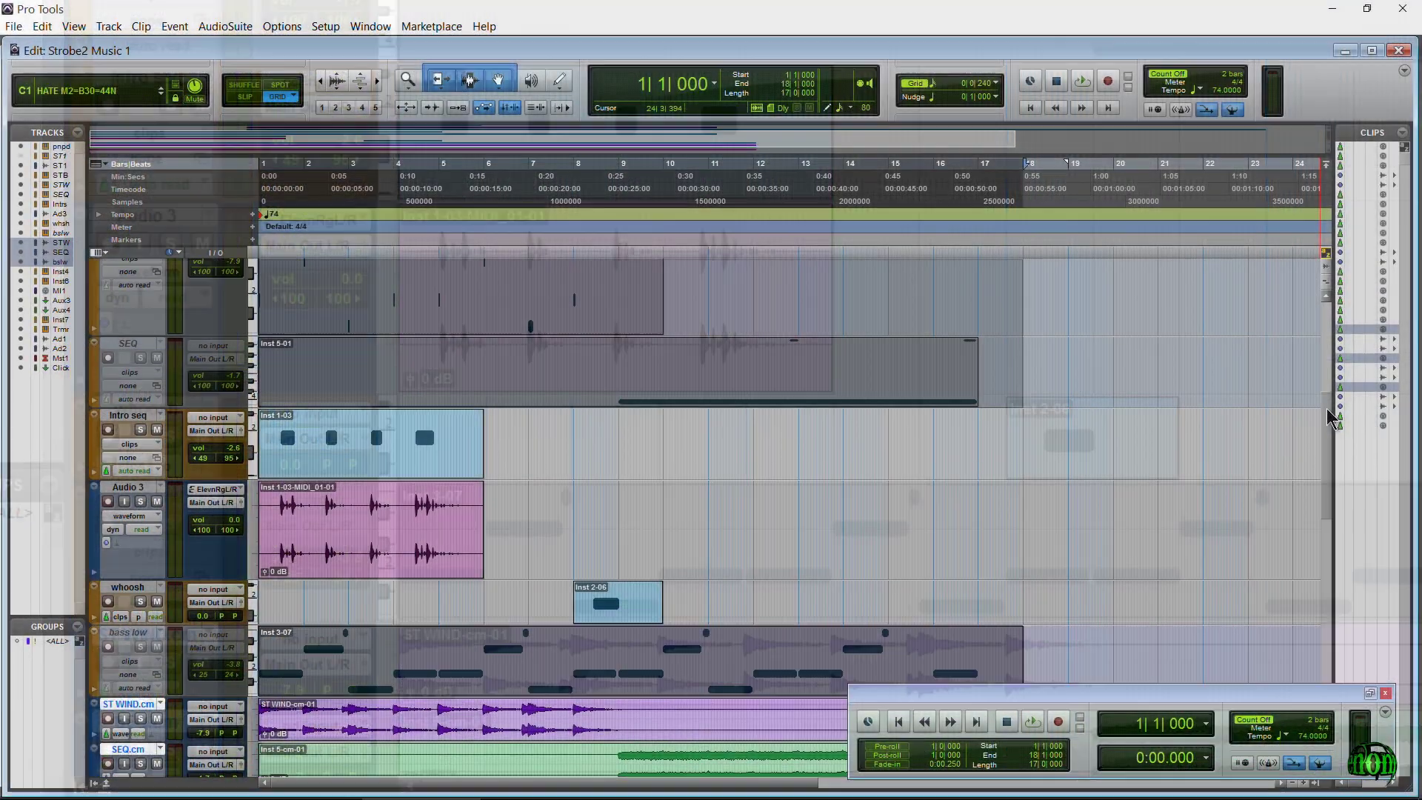
{"action": "scroll", "coordinate": [1329, 453], "scroll_direction": "down", "scroll_amount": 3}
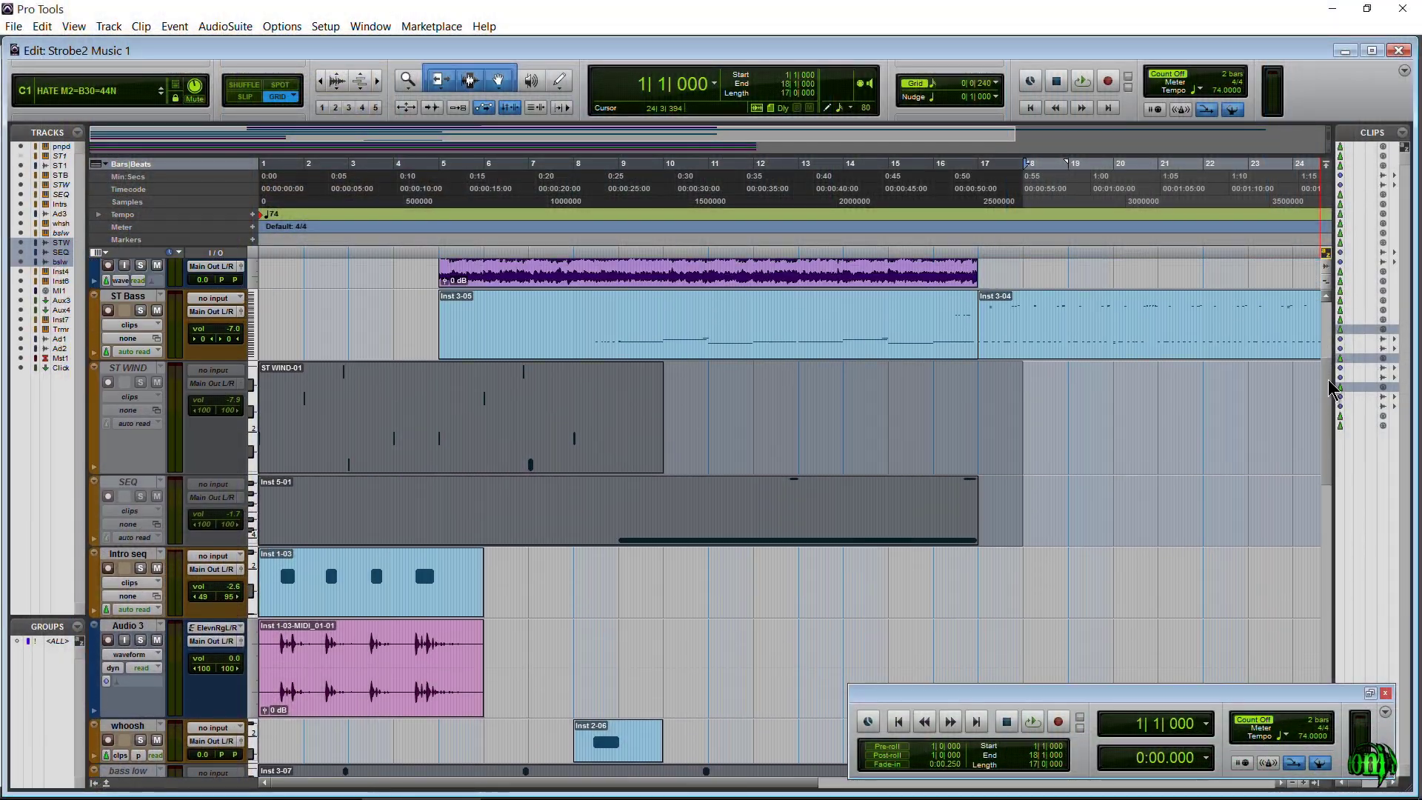
{"action": "scroll", "coordinate": [1329, 453], "scroll_direction": "down", "scroll_amount": 1}
{"action": "scroll", "coordinate": [1329, 454], "scroll_direction": "up", "scroll_amount": 3}
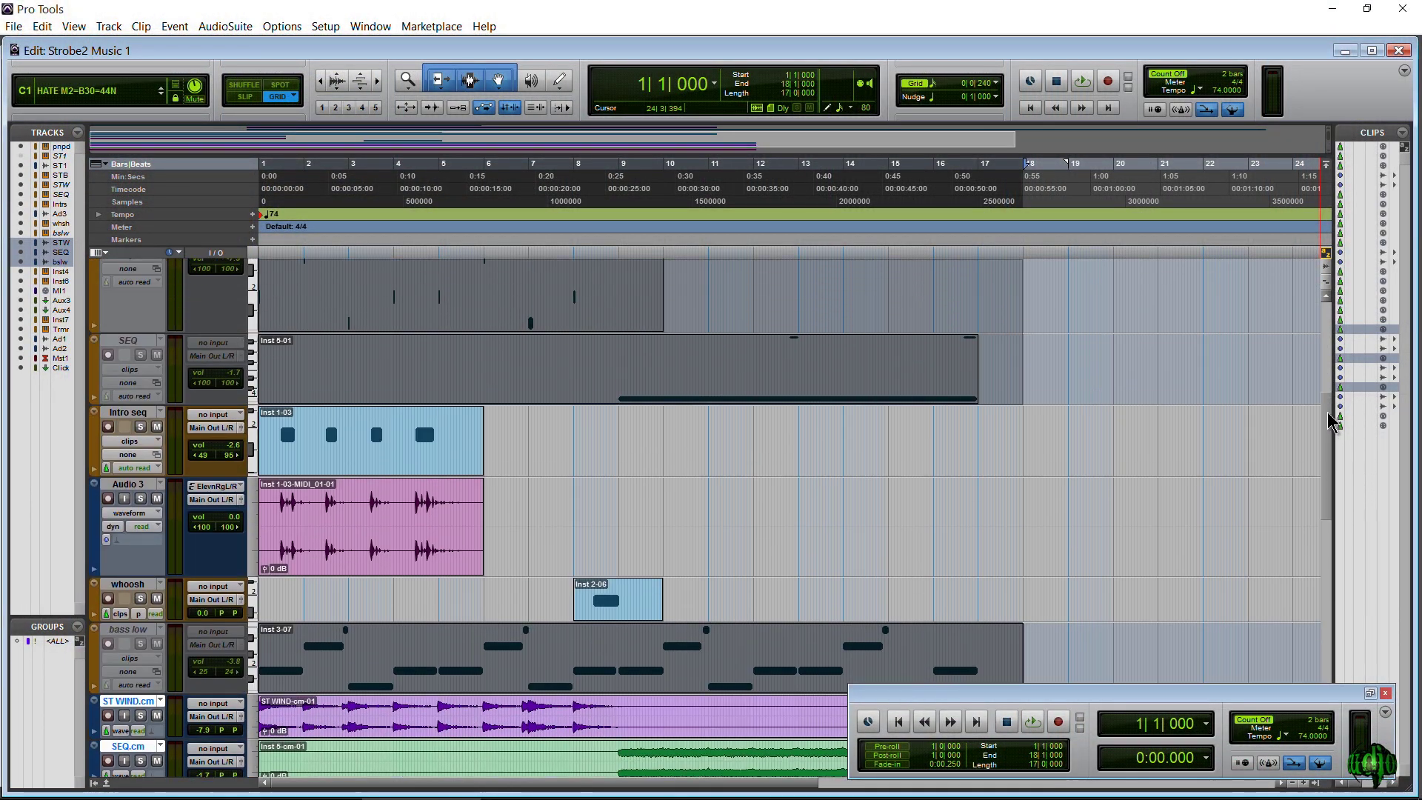
{"action": "left_click", "coordinate": [143, 353]}
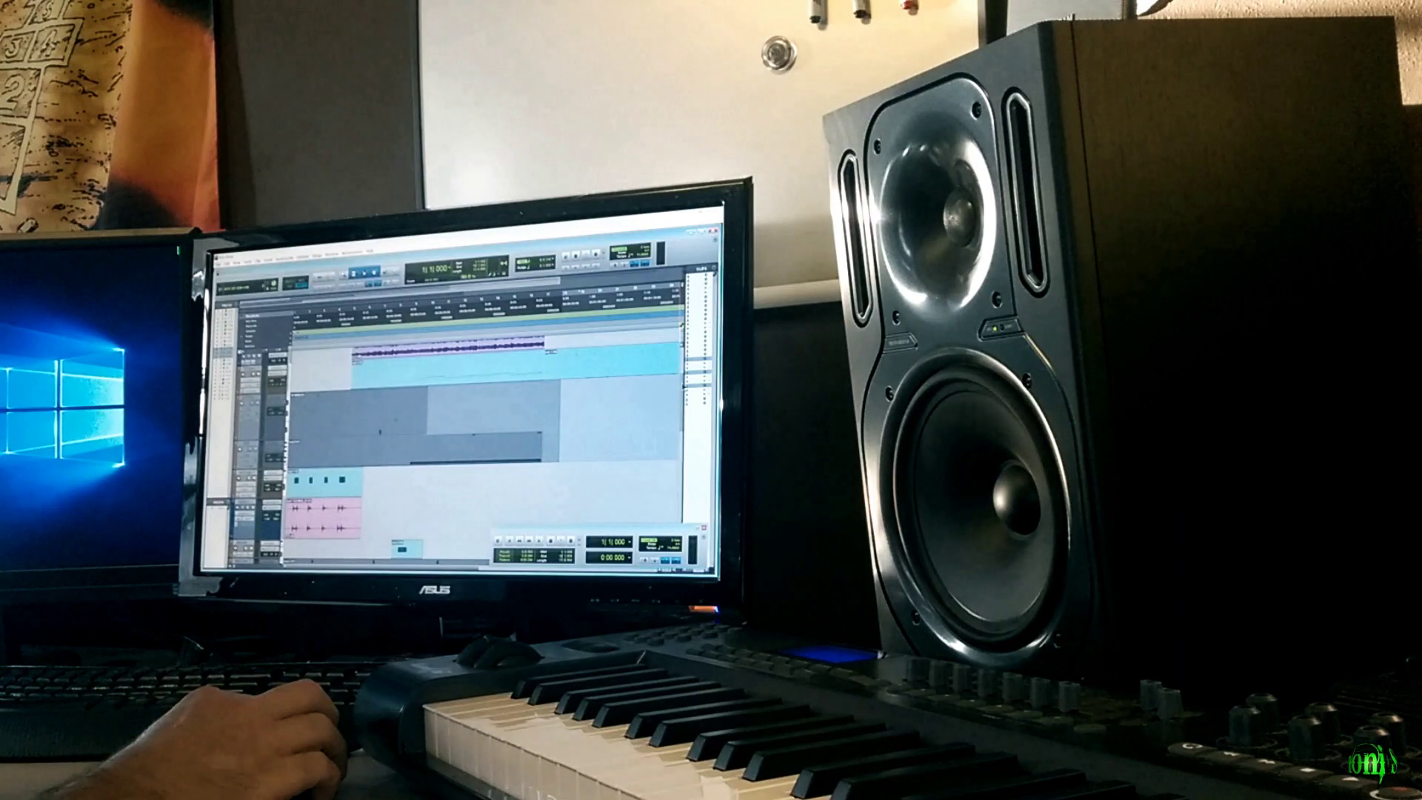
{"action": "scroll", "coordinate": [1329, 453], "scroll_direction": "down", "scroll_amount": 3}
{"action": "scroll", "coordinate": [456, 445], "scroll_direction": "up", "scroll_amount": 2}
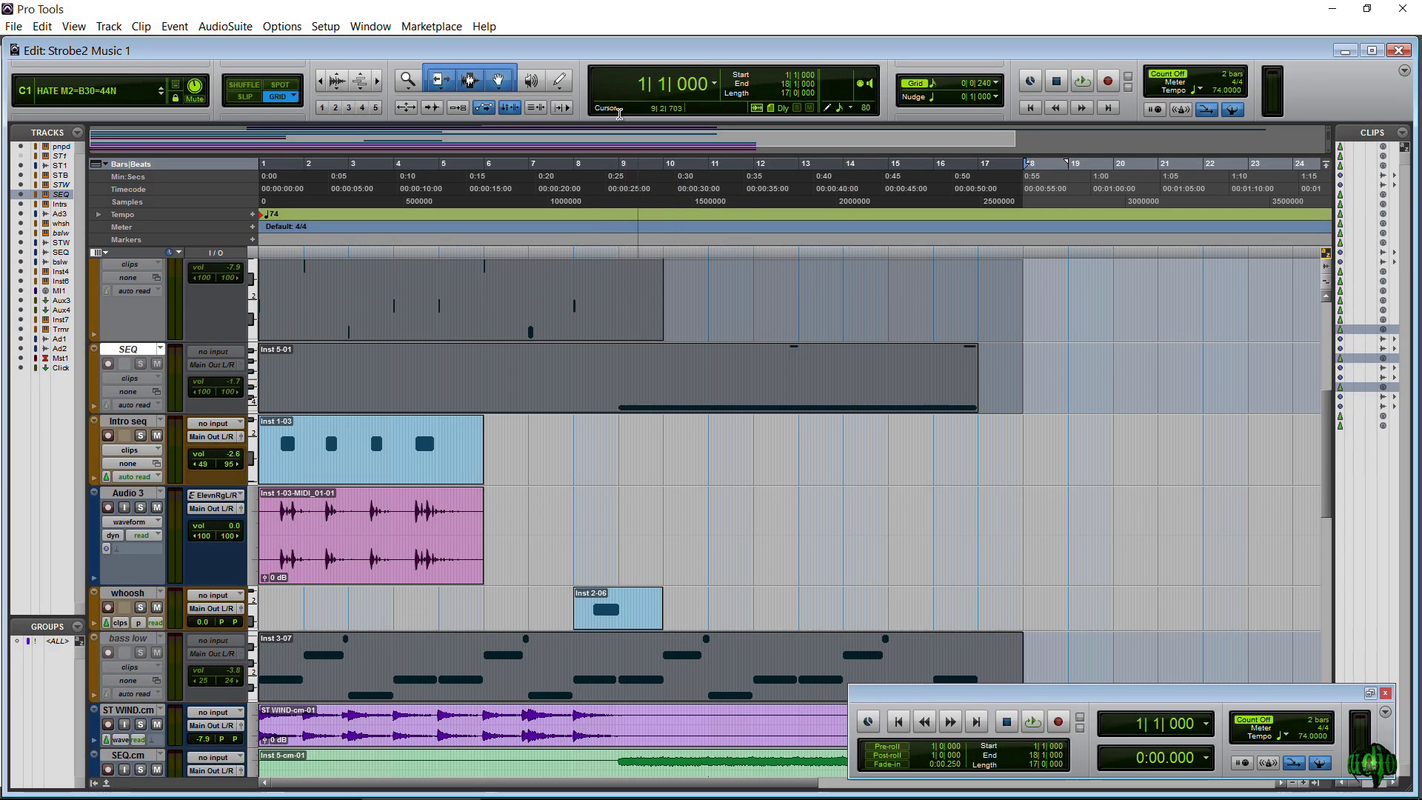
{"action": "scroll", "coordinate": [1333, 411], "scroll_direction": "down", "scroll_amount": 5}
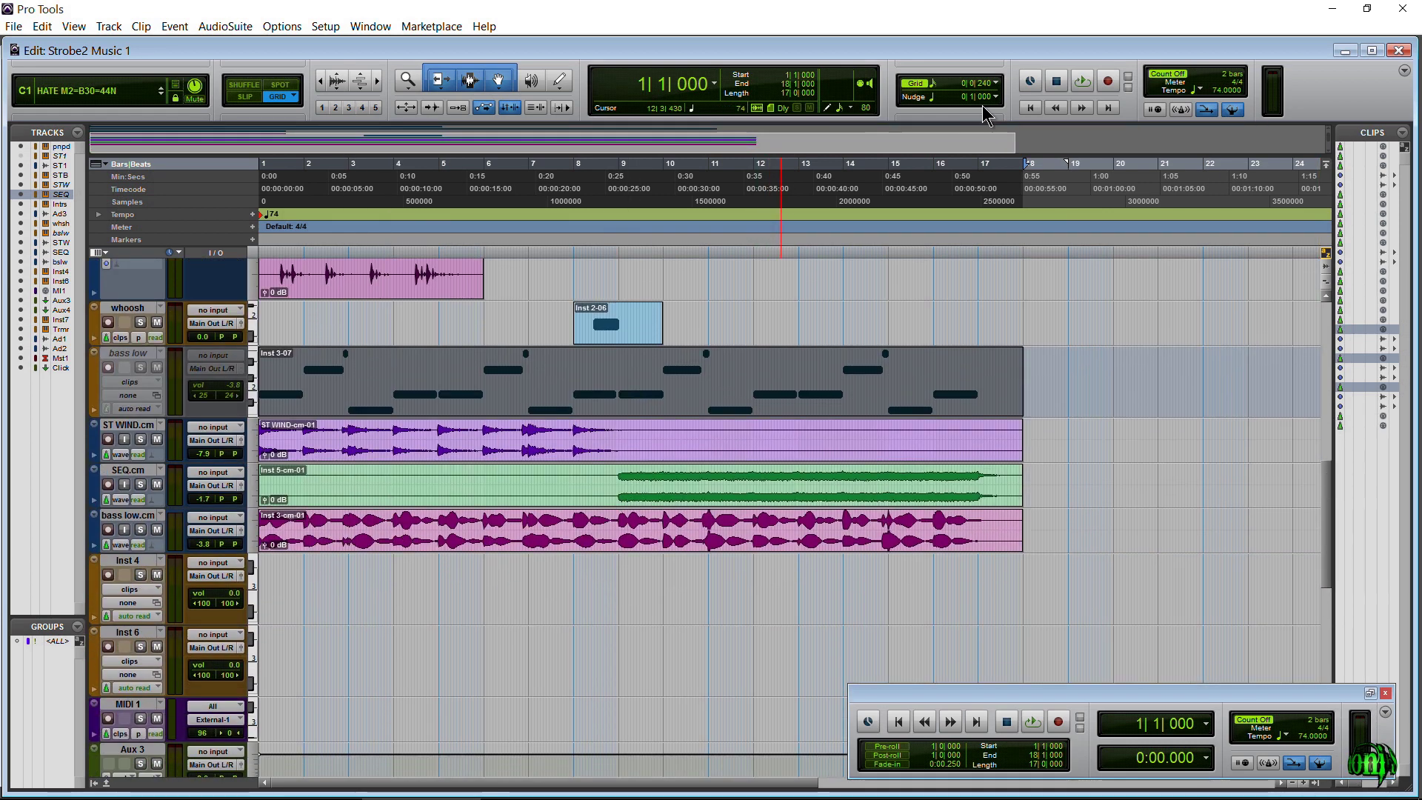
{"action": "left_click", "coordinate": [1030, 107]}
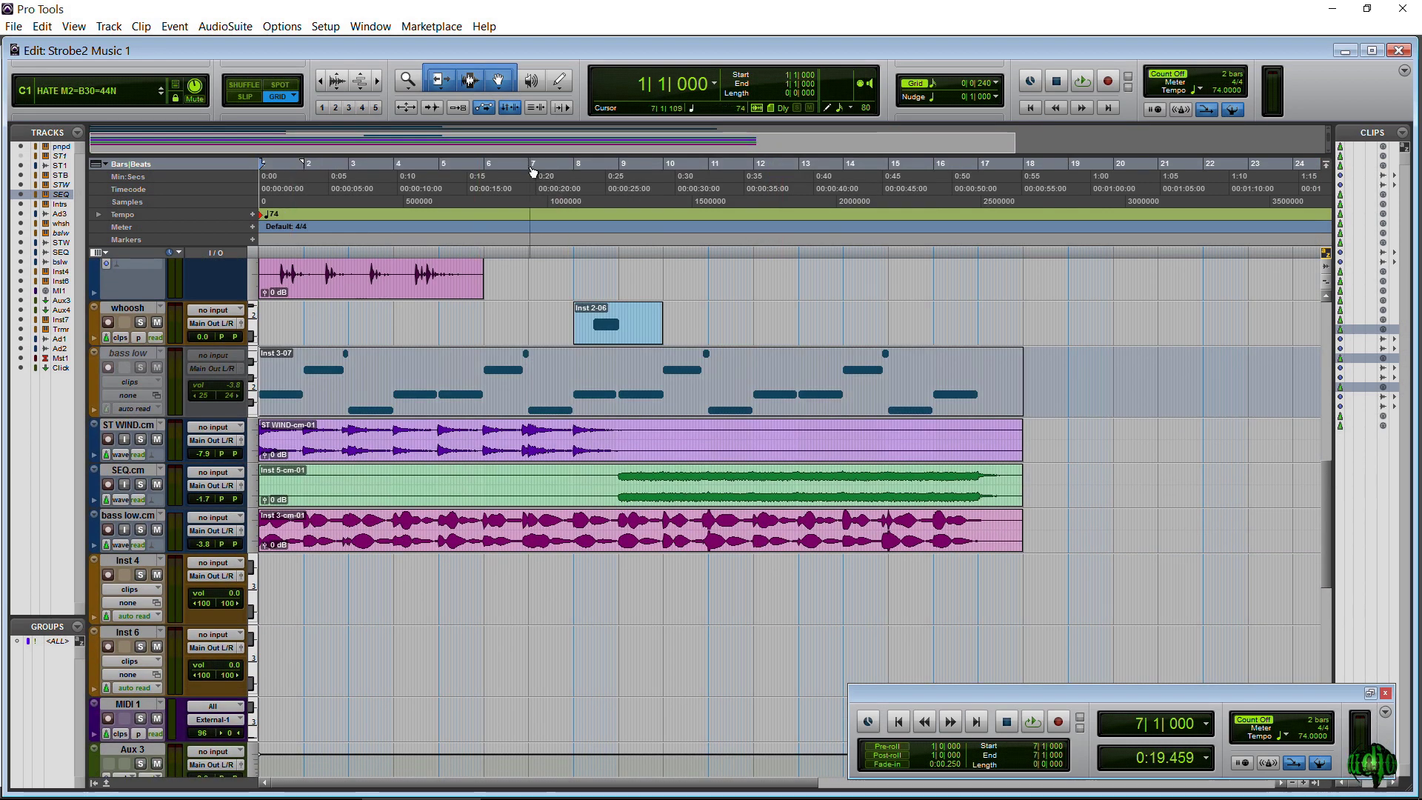
{"action": "scroll", "coordinate": [518, 349], "scroll_direction": "up", "scroll_amount": 5}
{"action": "key", "text": "ctrl+="}
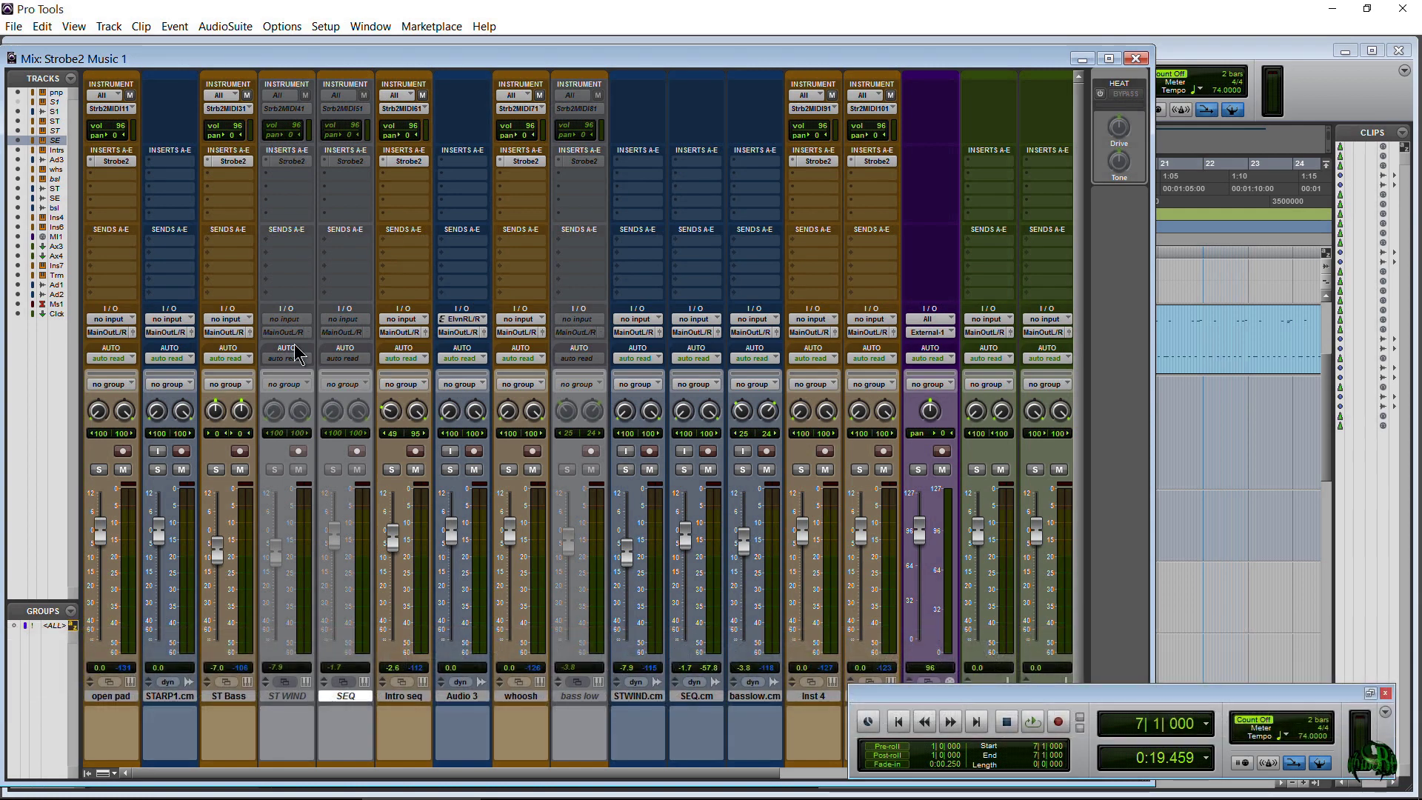
{"action": "left_click", "coordinate": [278, 696]}
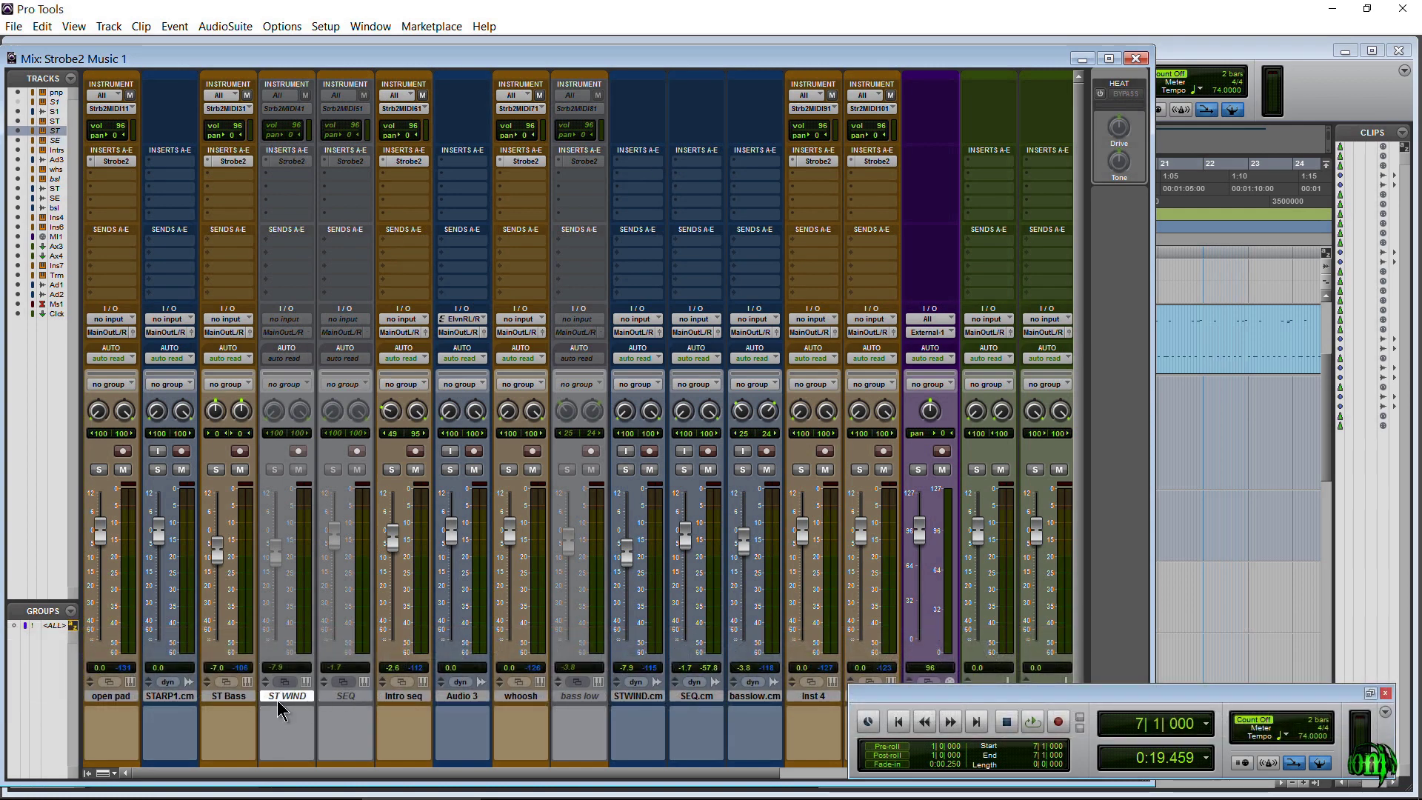
{"action": "right_click", "coordinate": [336, 696]}
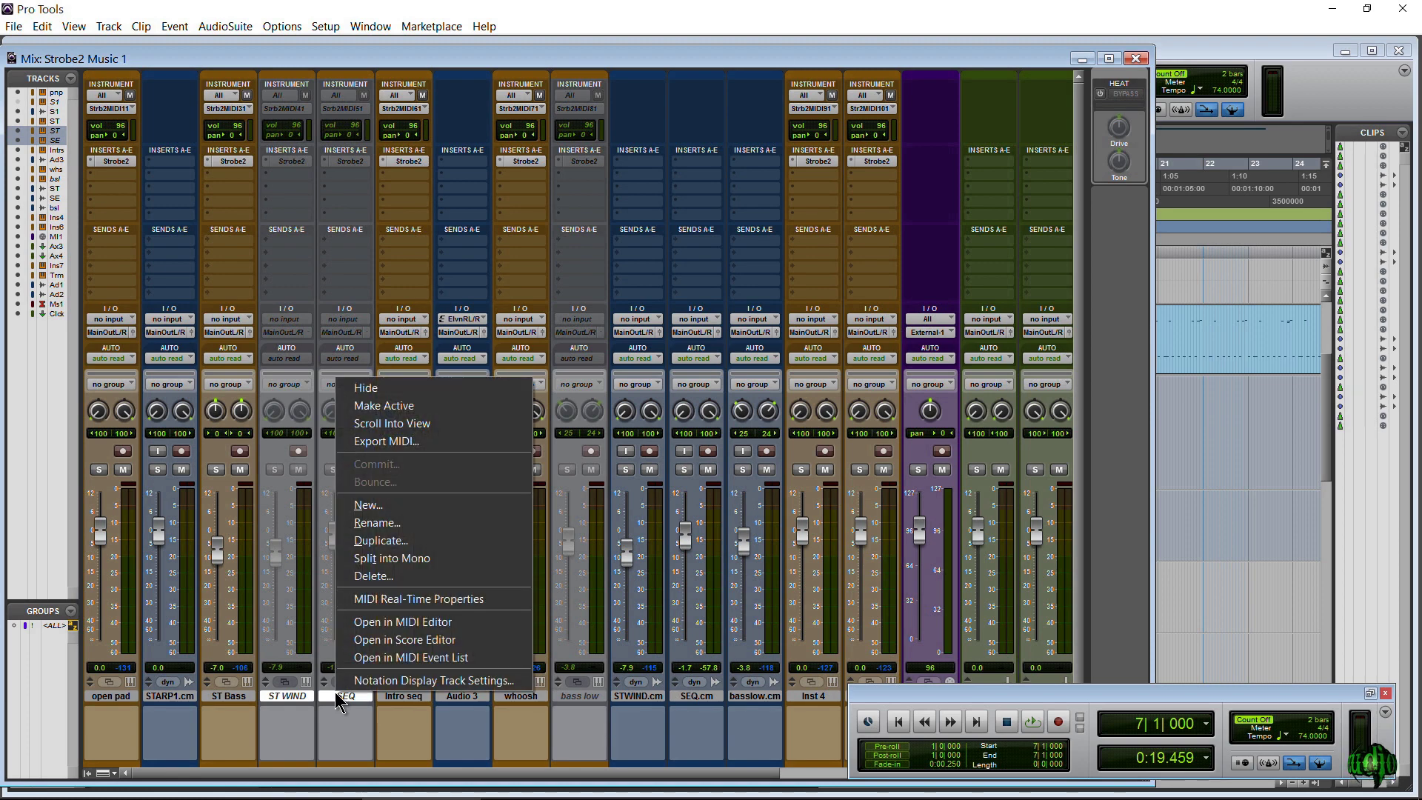
{"action": "left_click", "coordinate": [300, 695]}
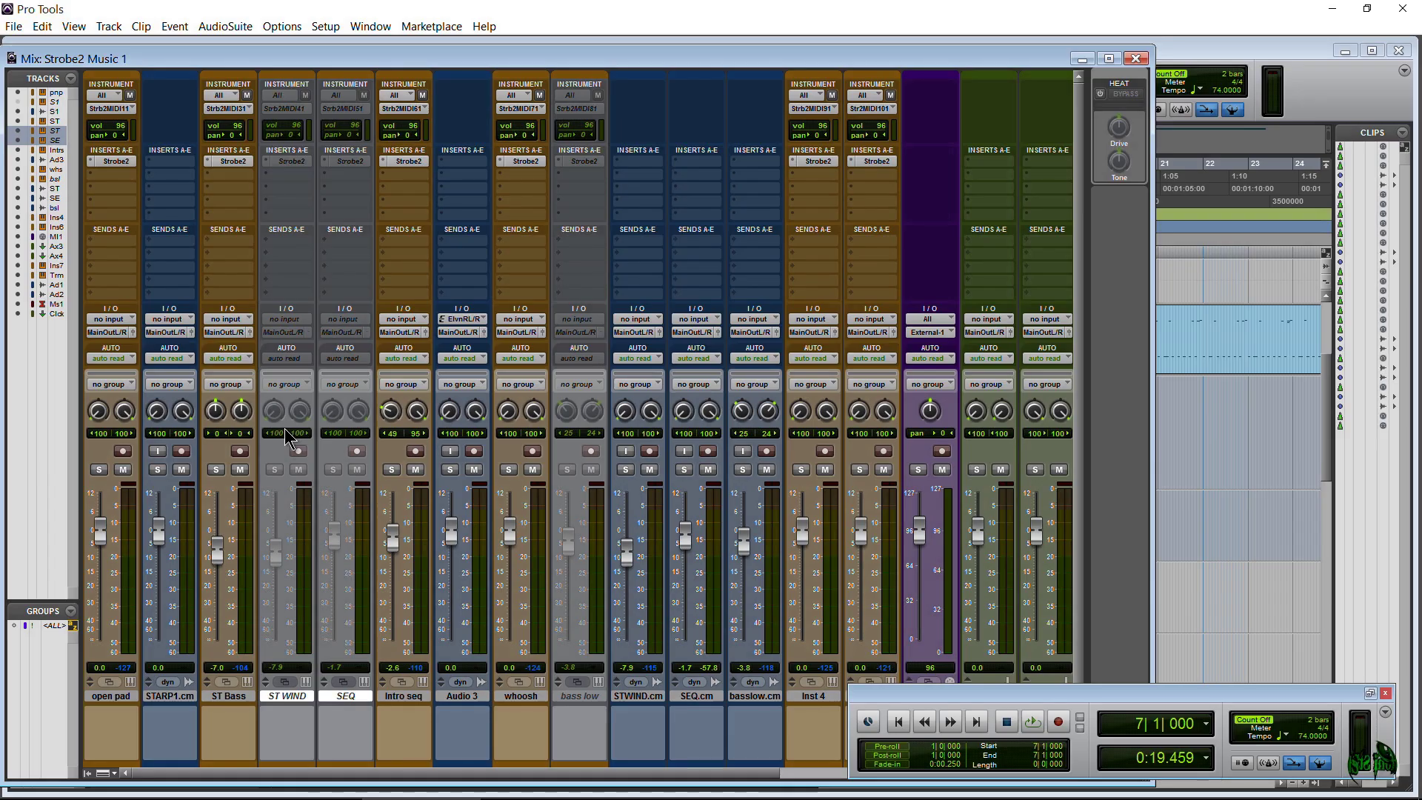
{"action": "key", "text": "ctrl+equal"}
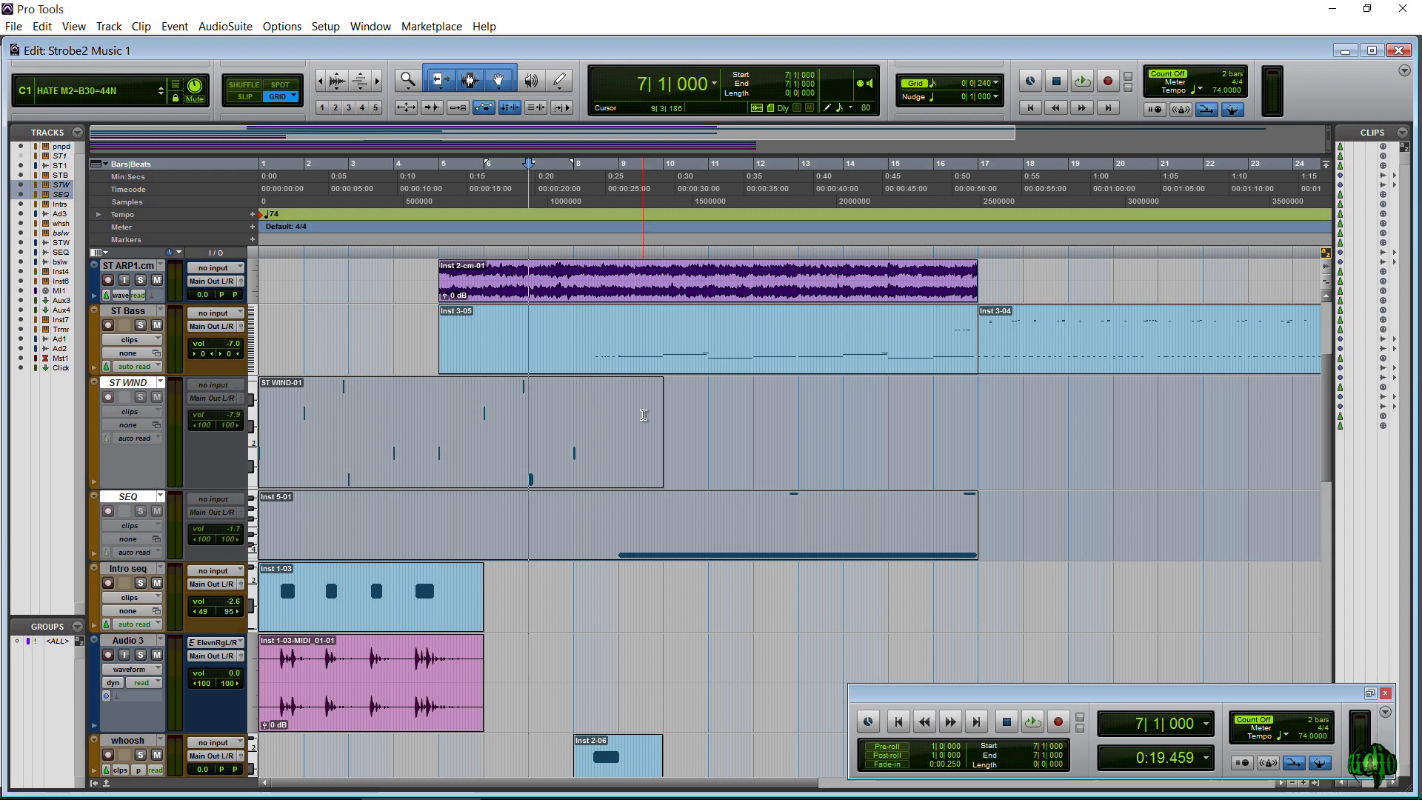
- Start playback from bar 7 and switch to the Mix window
{"action": "key", "text": "space"}
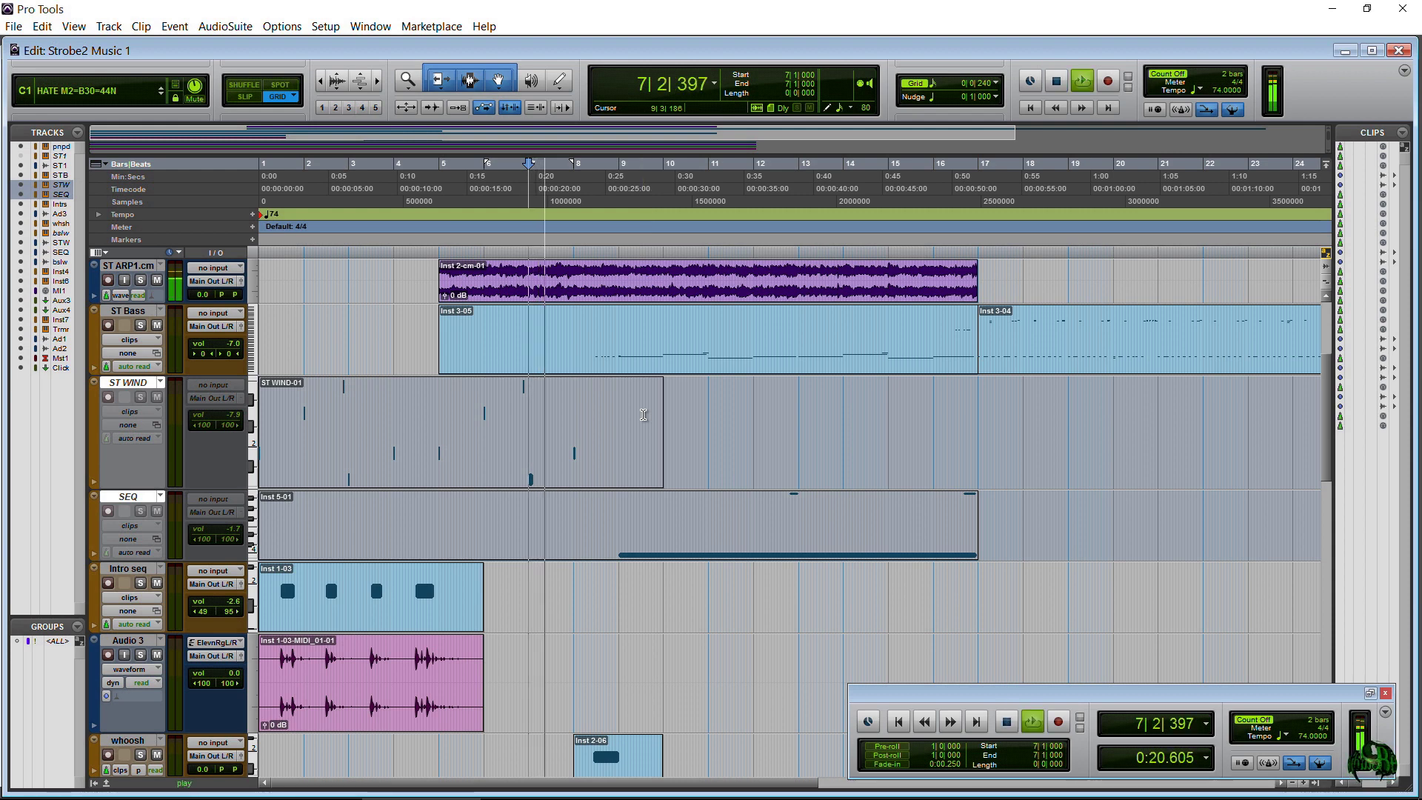
{"action": "scroll", "coordinate": [643, 415], "scroll_direction": "up", "scroll_amount": 3}
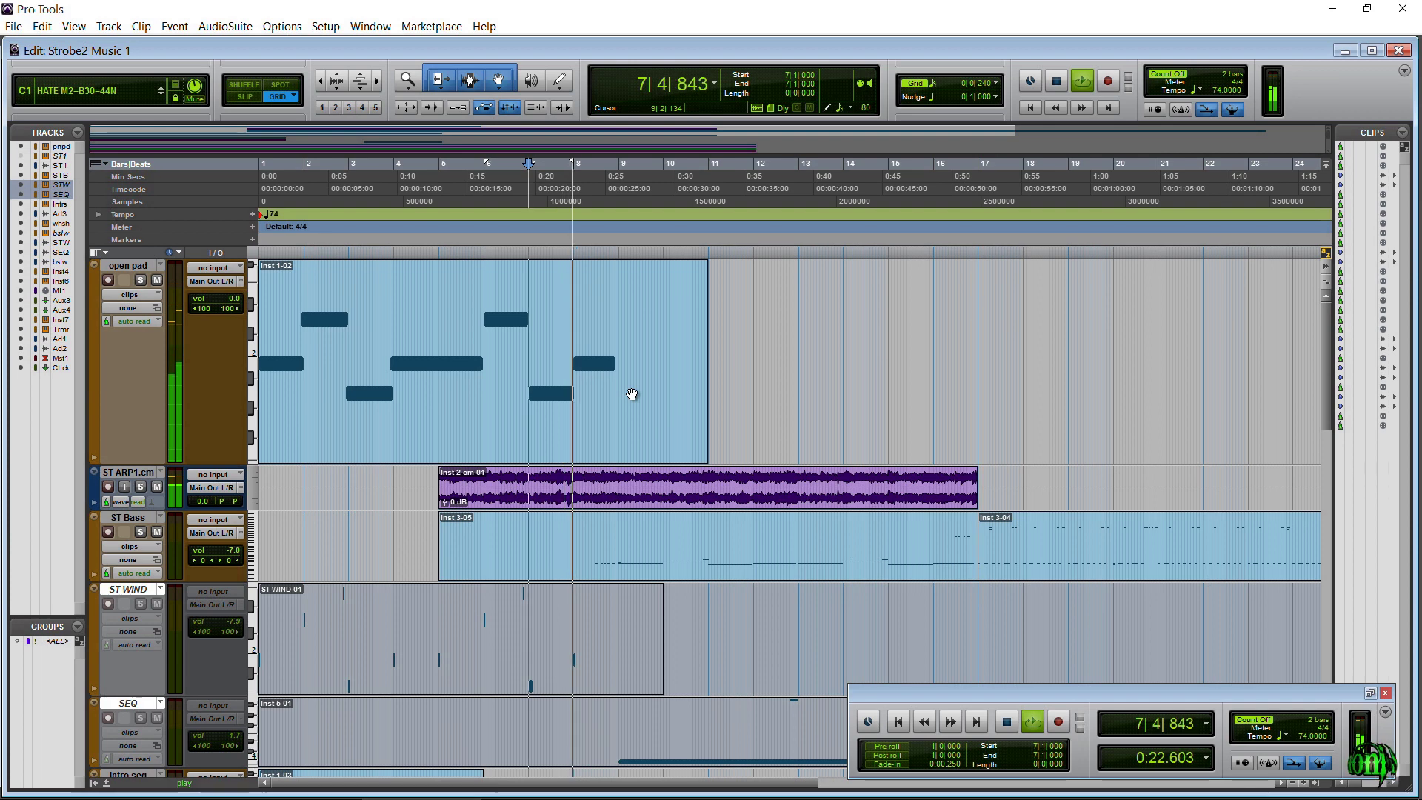
{"action": "key", "text": "ctrl+equal"}
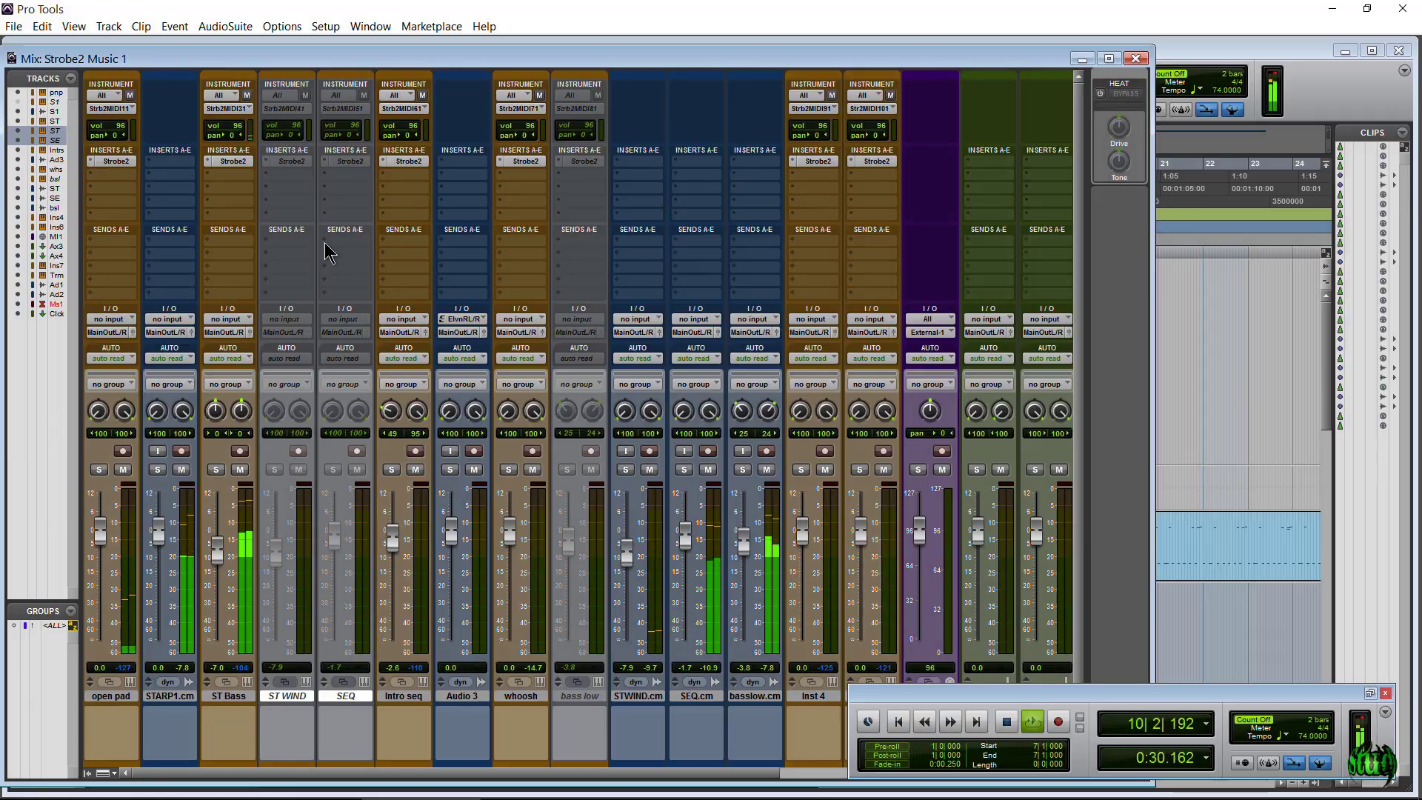
- Open Strobe2 on ST Bass, move it and Tremor aside, close Tremor, and begin a new track
{"action": "left_click", "coordinate": [232, 161]}
{"action": "left_click_drag", "start_coordinate": [1136, 84], "coordinate": [841, 64]}
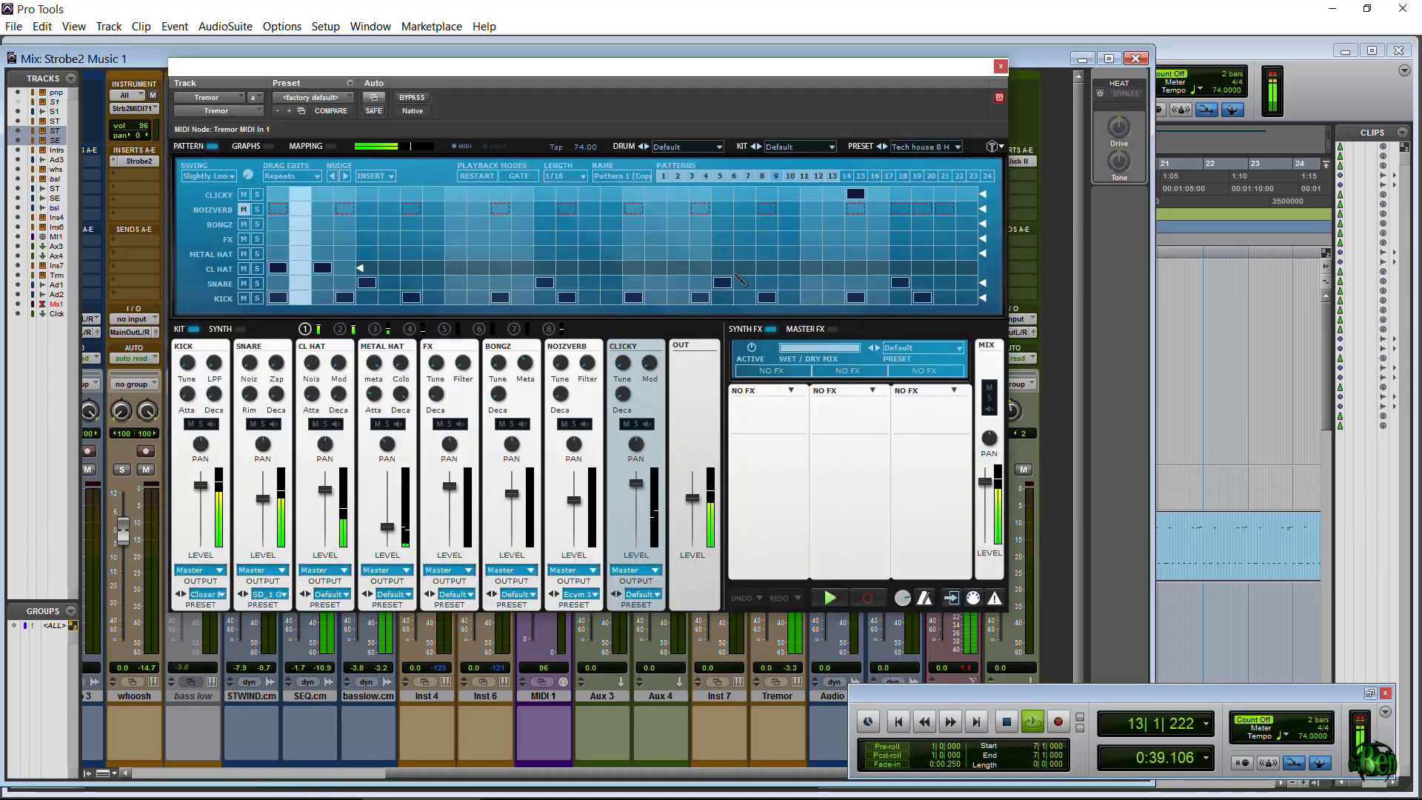
{"action": "left_click_drag", "start_coordinate": [637, 76], "coordinate": [760, 99]}
{"action": "key", "text": "ctrl+w"}
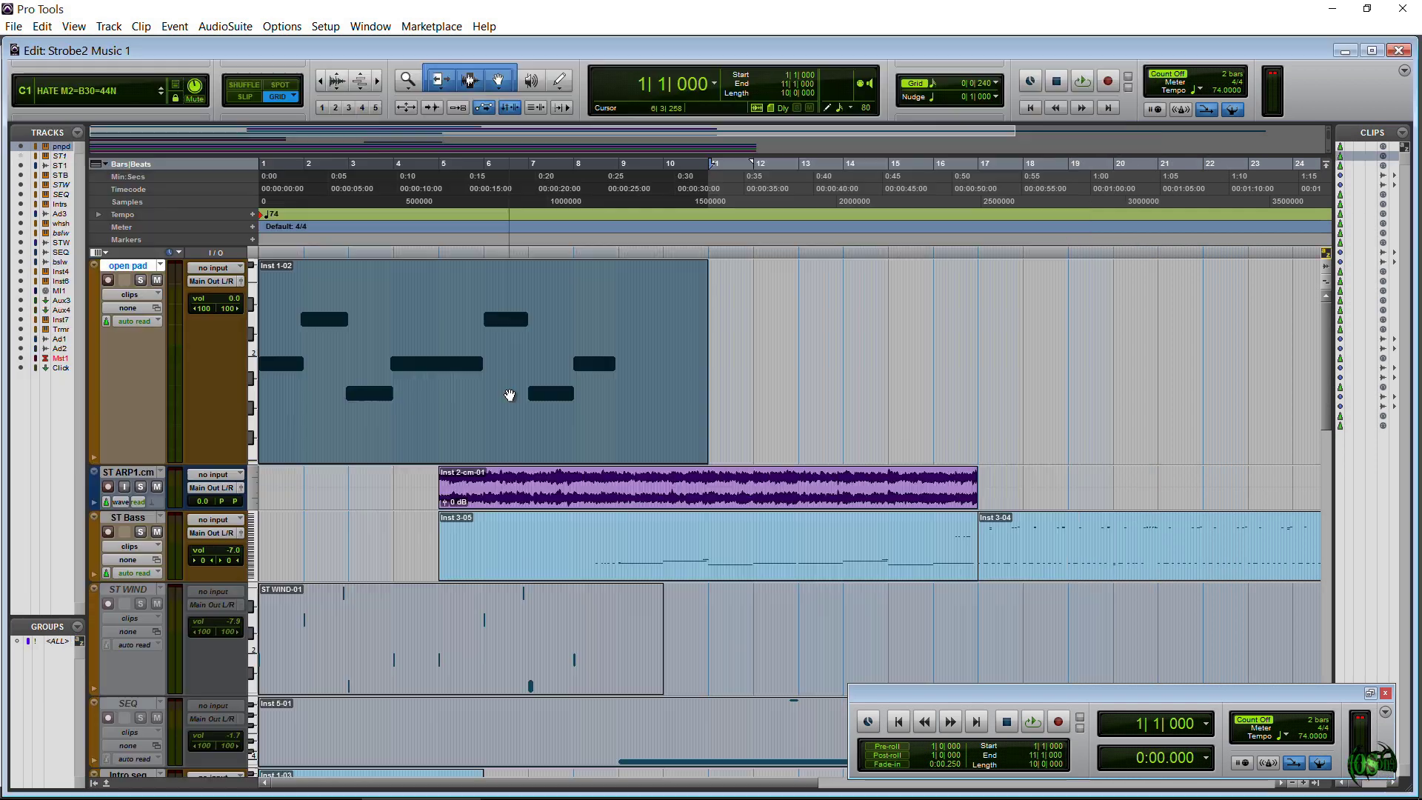
{"action": "key", "text": "ctrl+shift+n"}
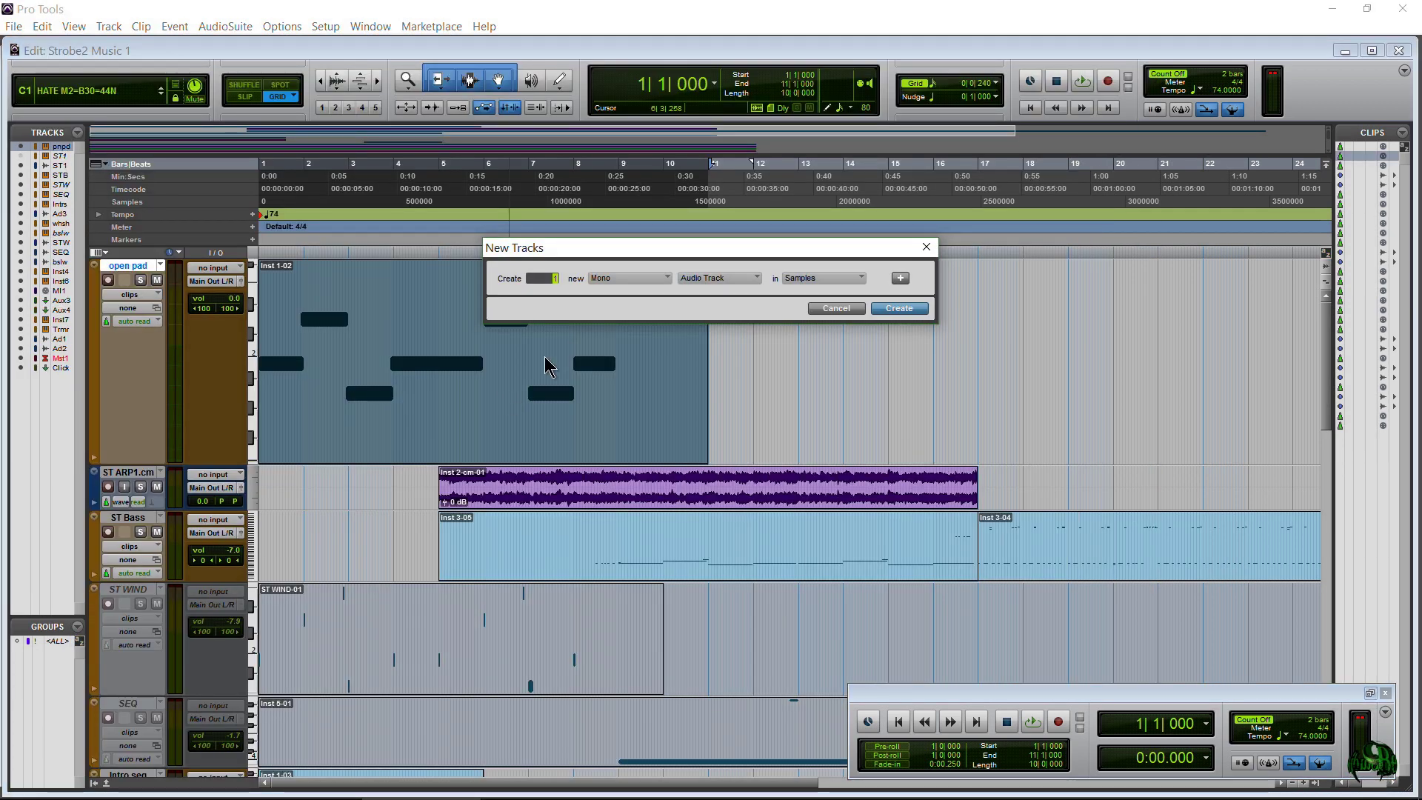
- Create stereo audio track Audio 4, extend the bar 1–11 selection onto it, and bounce
{"action": "left_click", "coordinate": [615, 278]}
{"action": "left_click", "coordinate": [634, 308]}
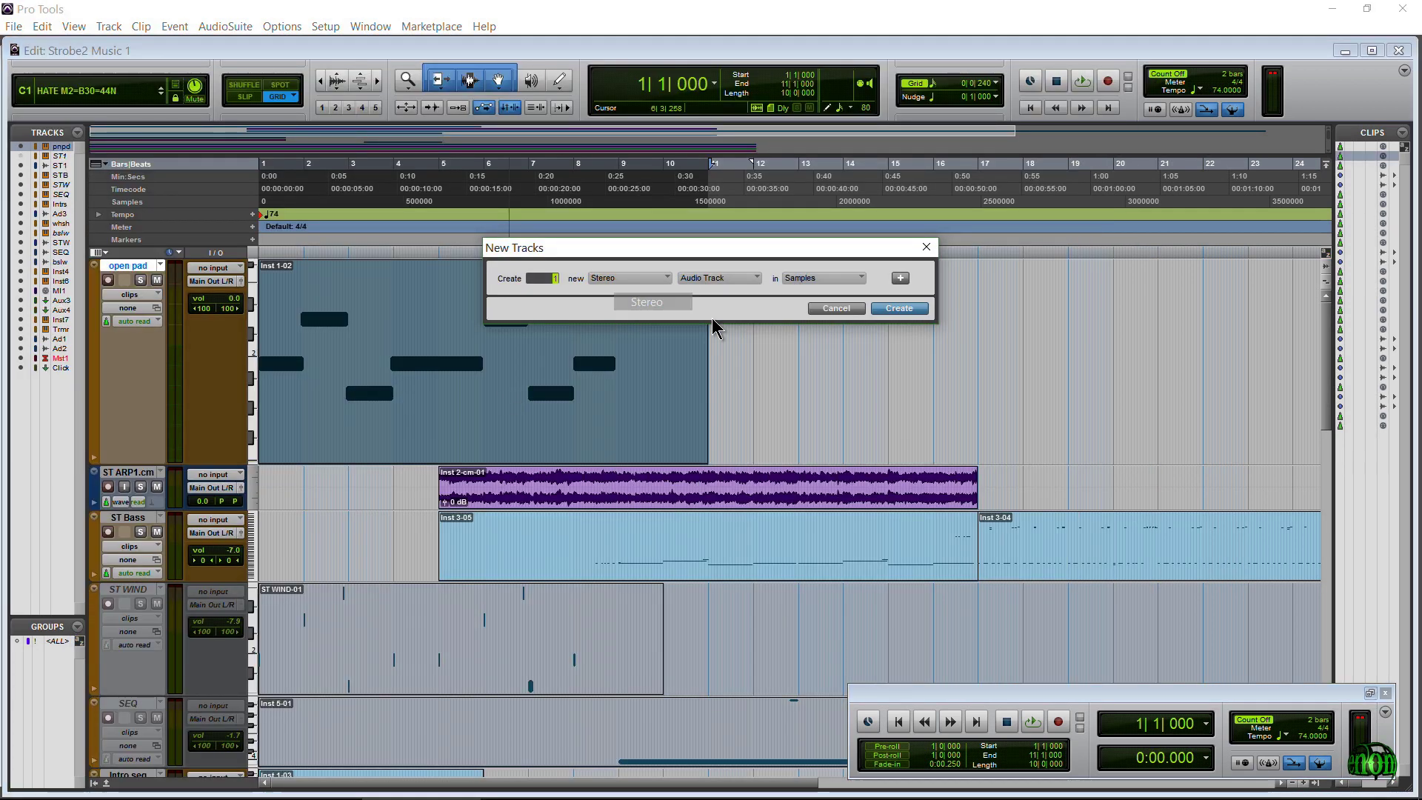
{"action": "left_click", "coordinate": [891, 305]}
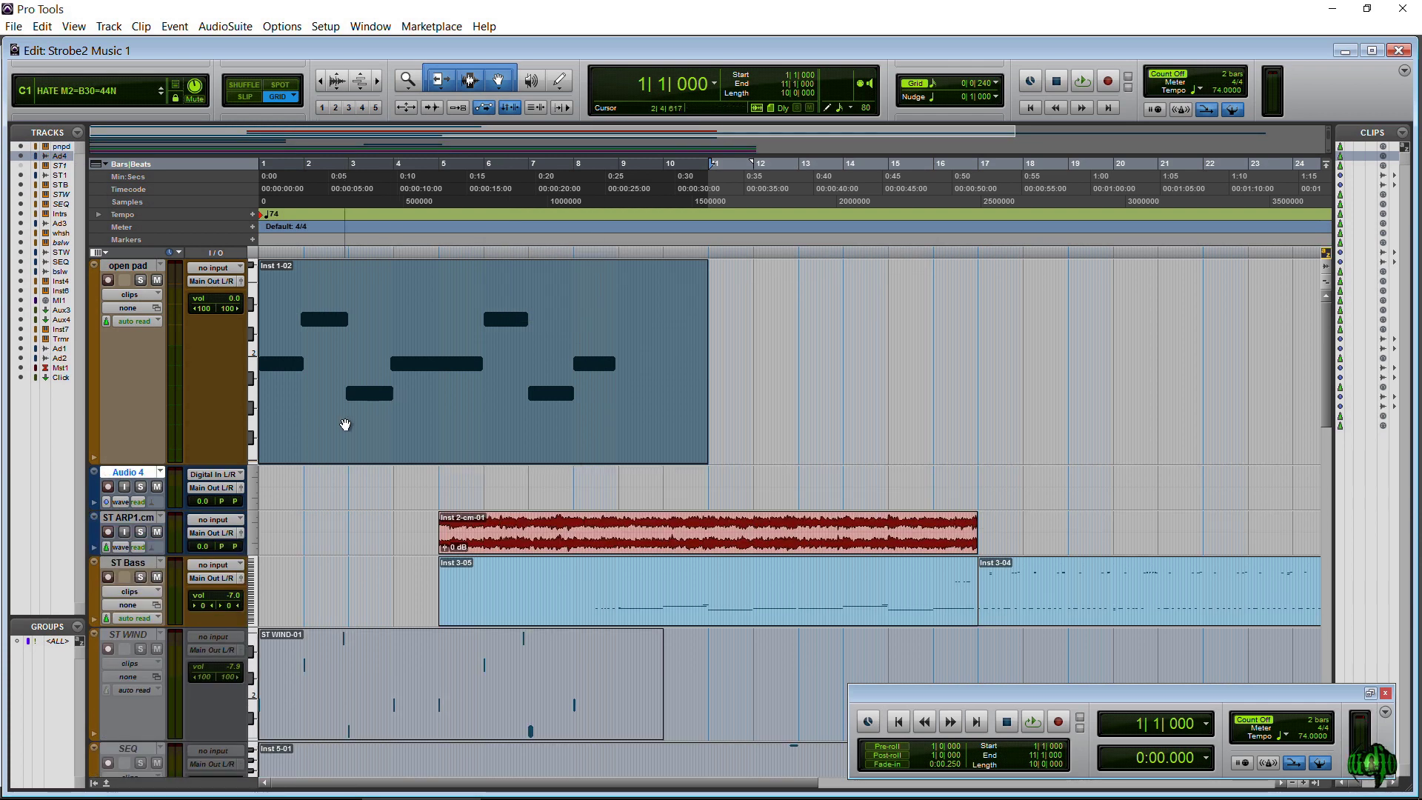
{"action": "left_click", "coordinate": [333, 485], "text": "shift"}
{"action": "key", "text": "ctrl+alt+b"}
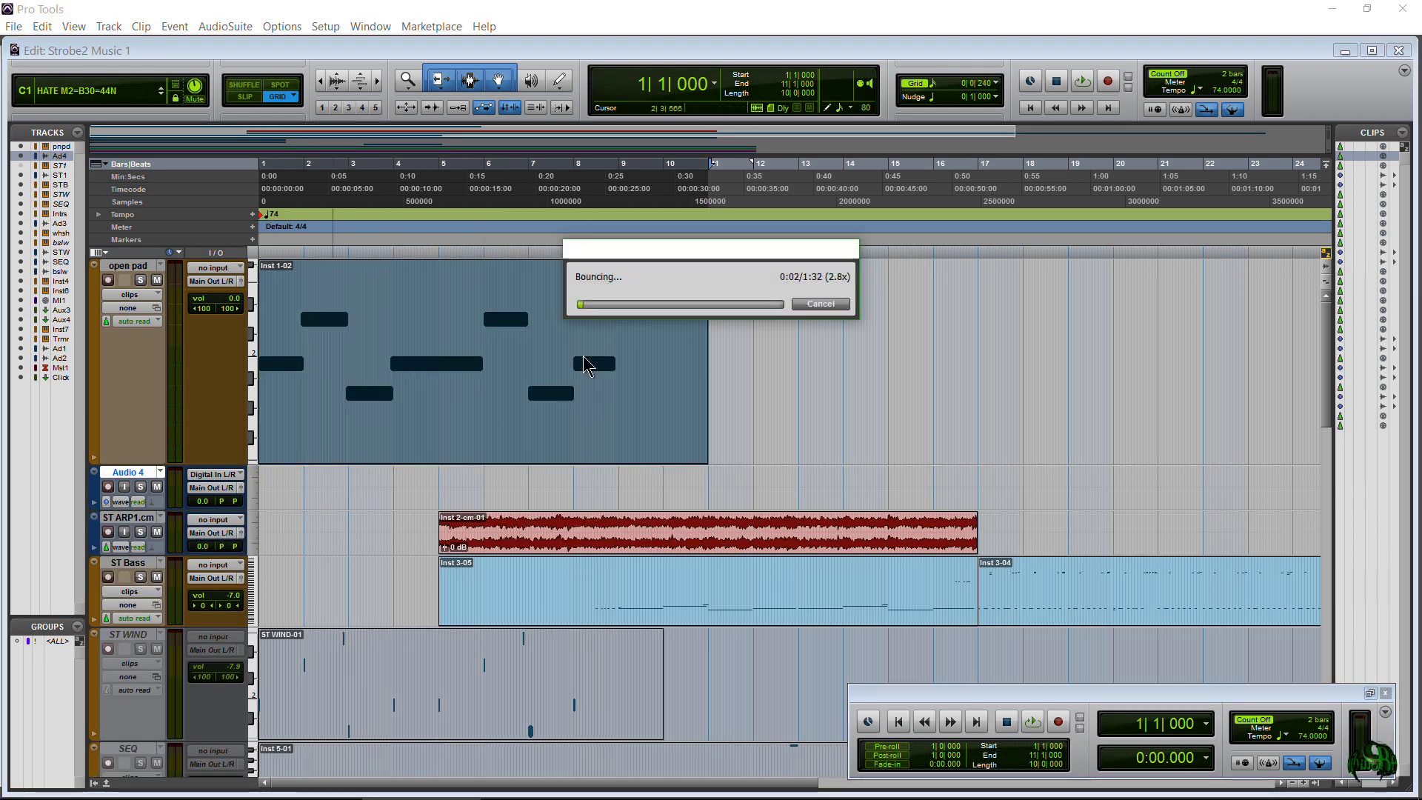